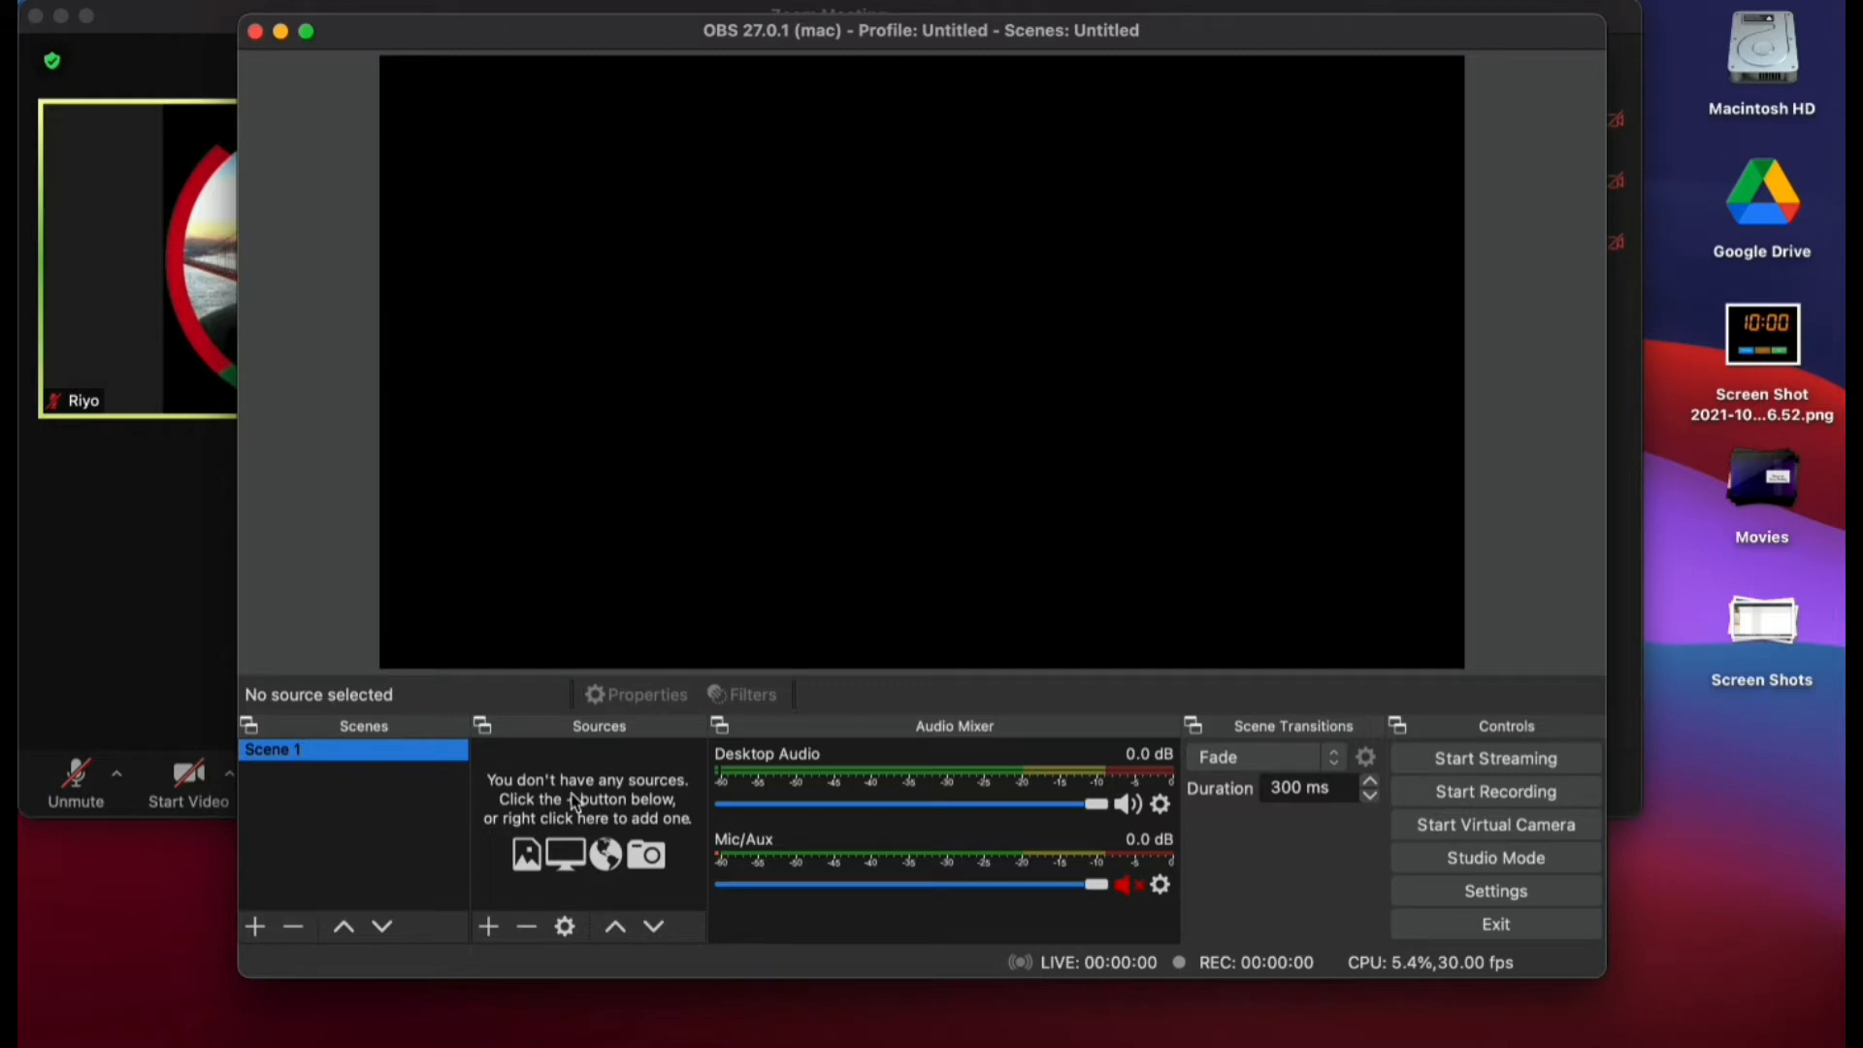
{"action": "left_click", "coordinate": [489, 927]}
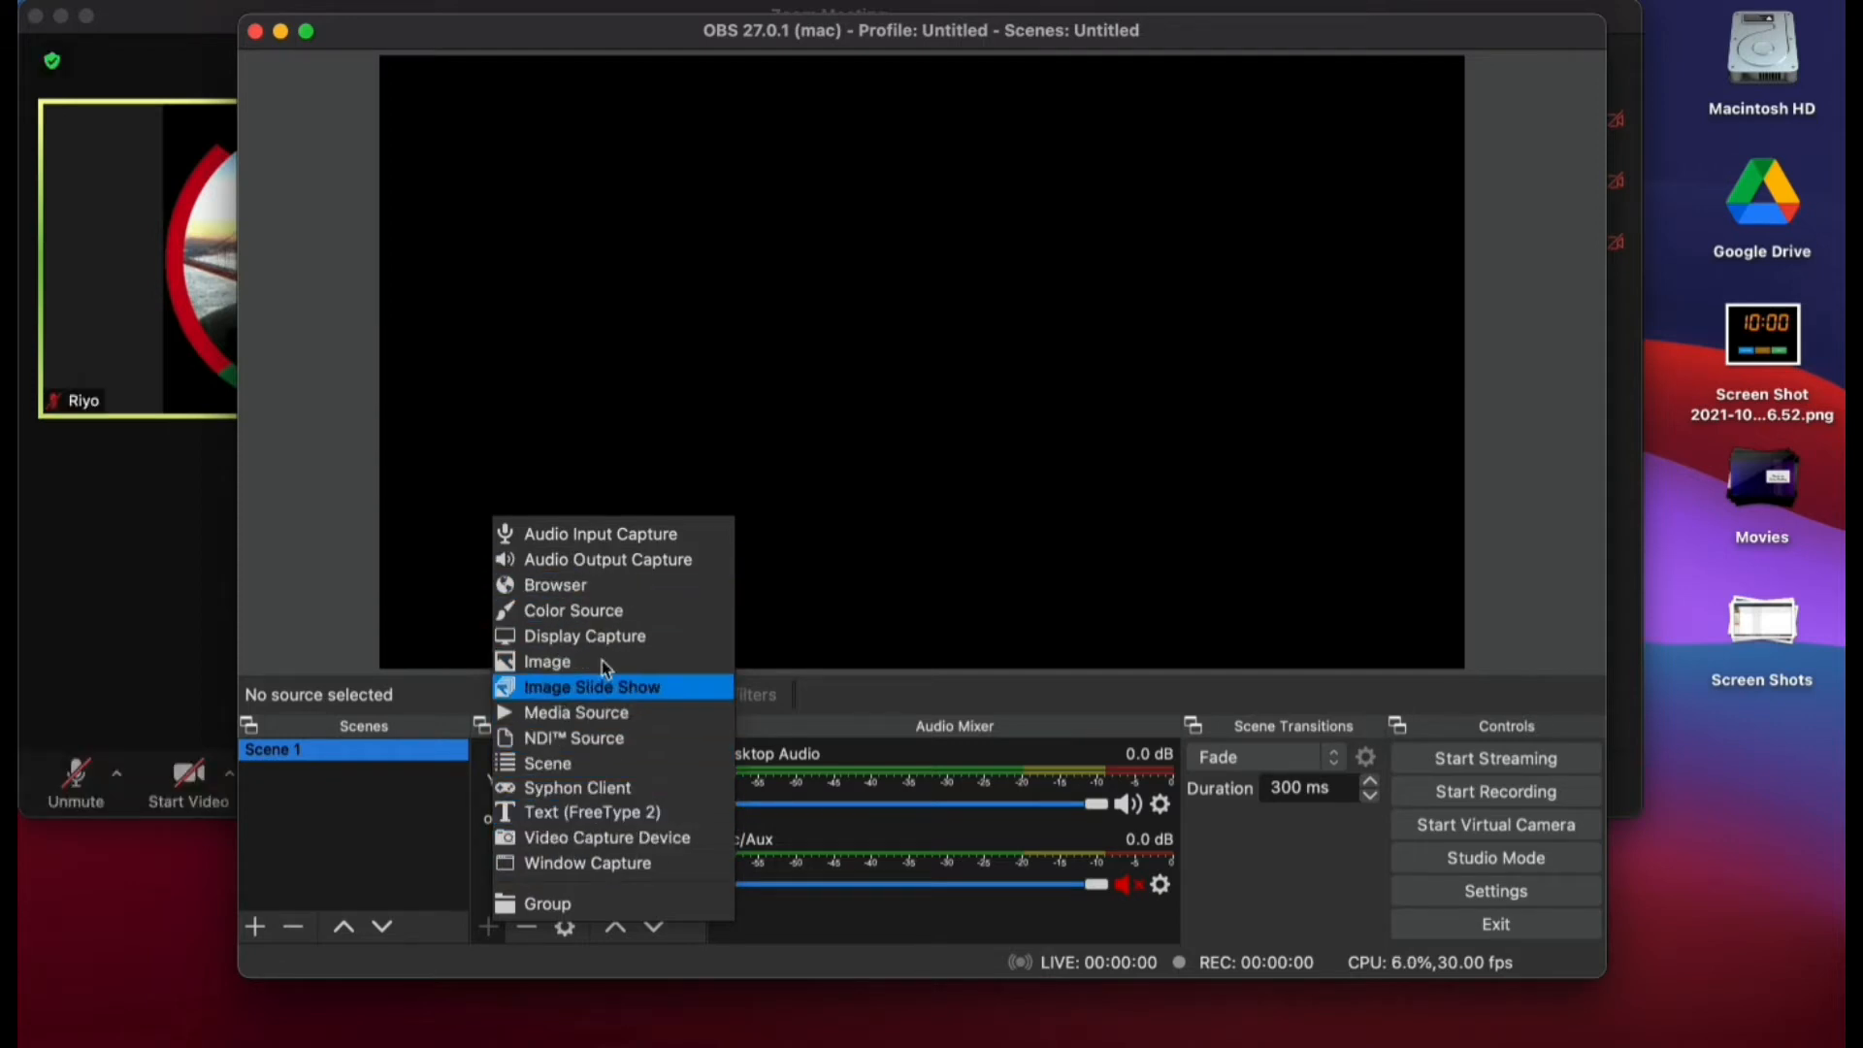
{"action": "left_click", "coordinate": [452, 813]}
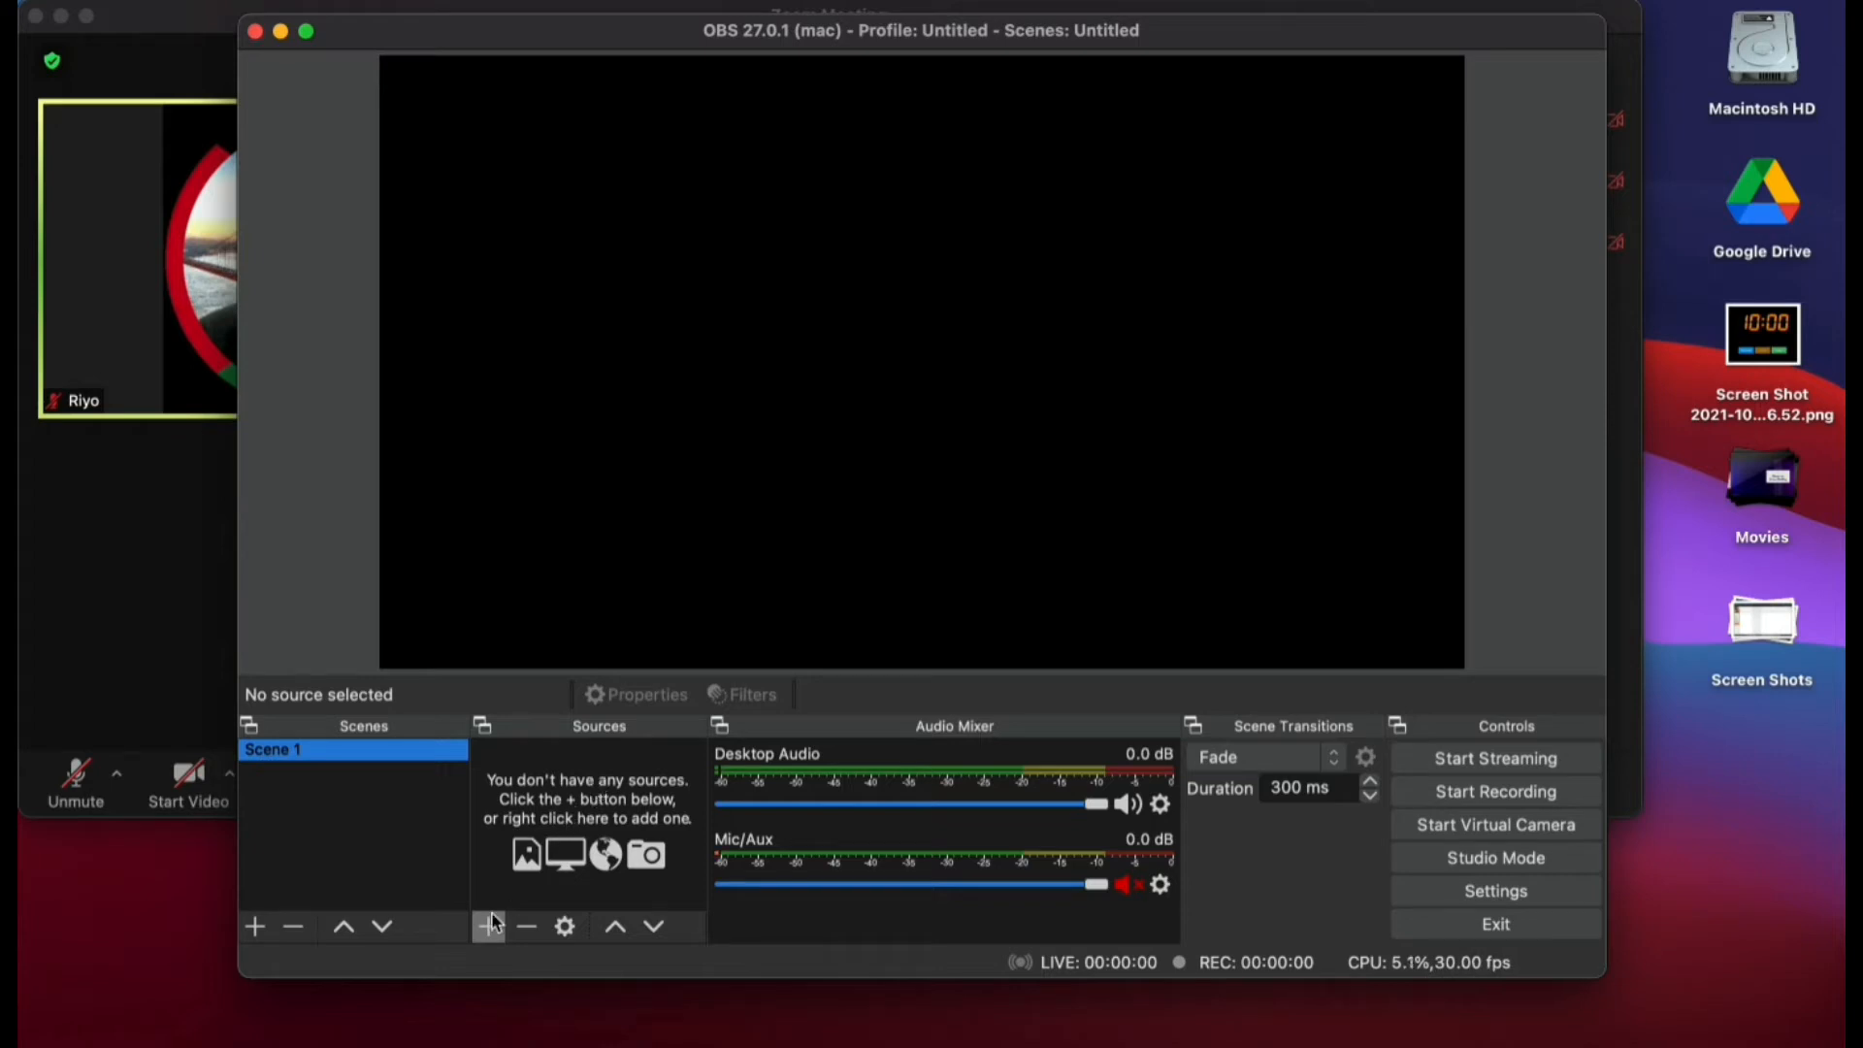
Switch to the vClock timer in Chrome, set its countdown to 10 minutes and start it.
{"action": "left_click", "coordinate": [409, 1038]}
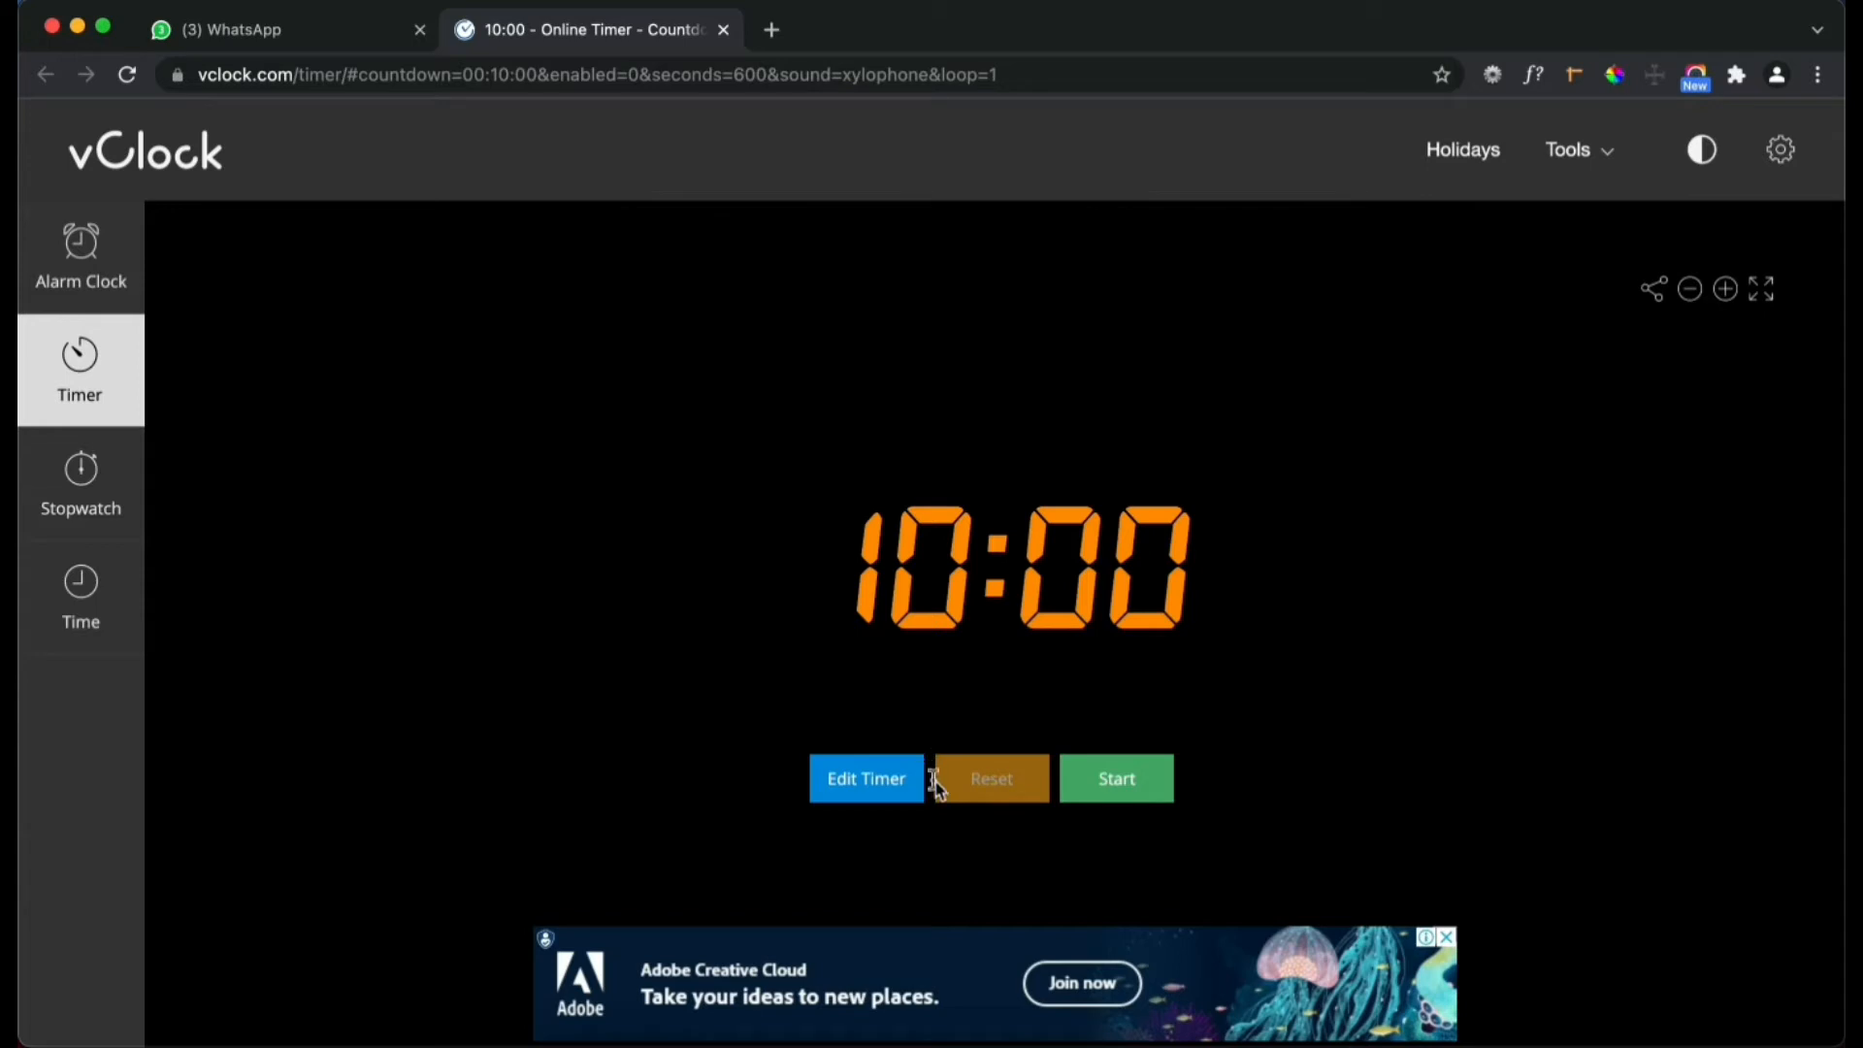
{"action": "left_click", "coordinate": [879, 794]}
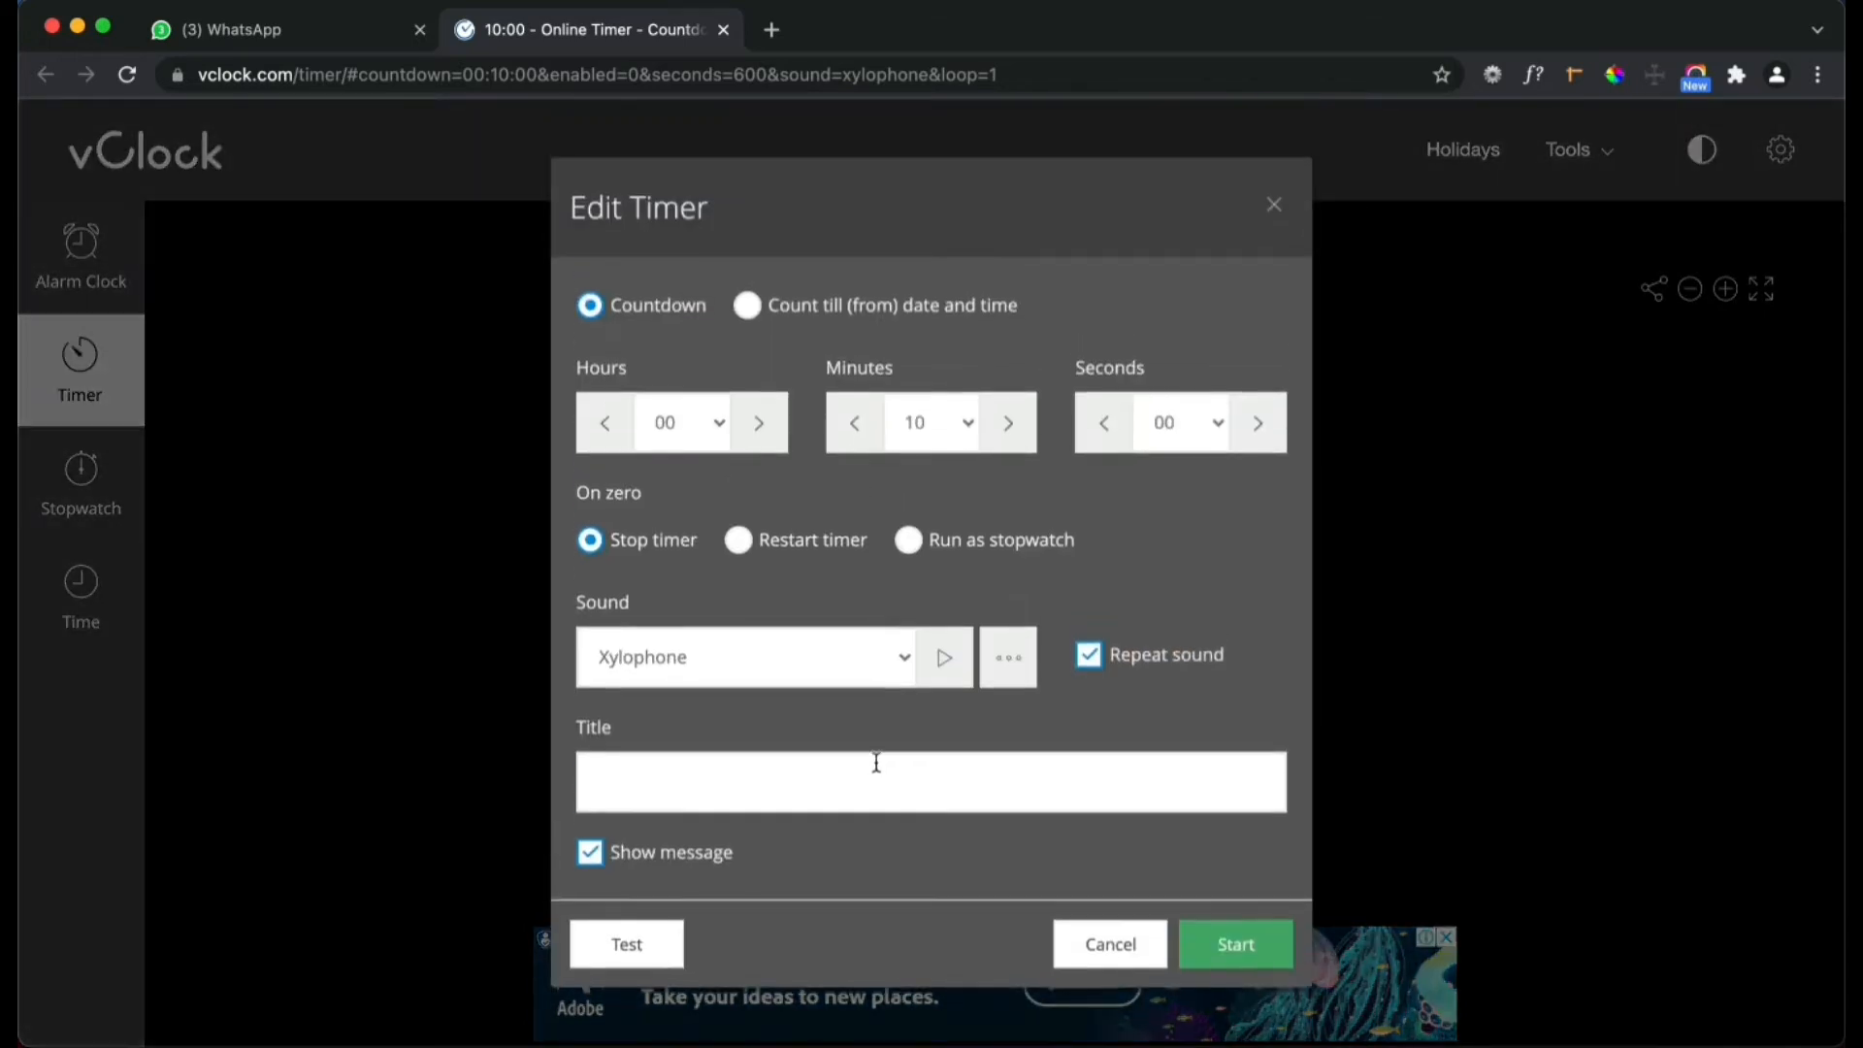
{"action": "left_click", "coordinate": [860, 425]}
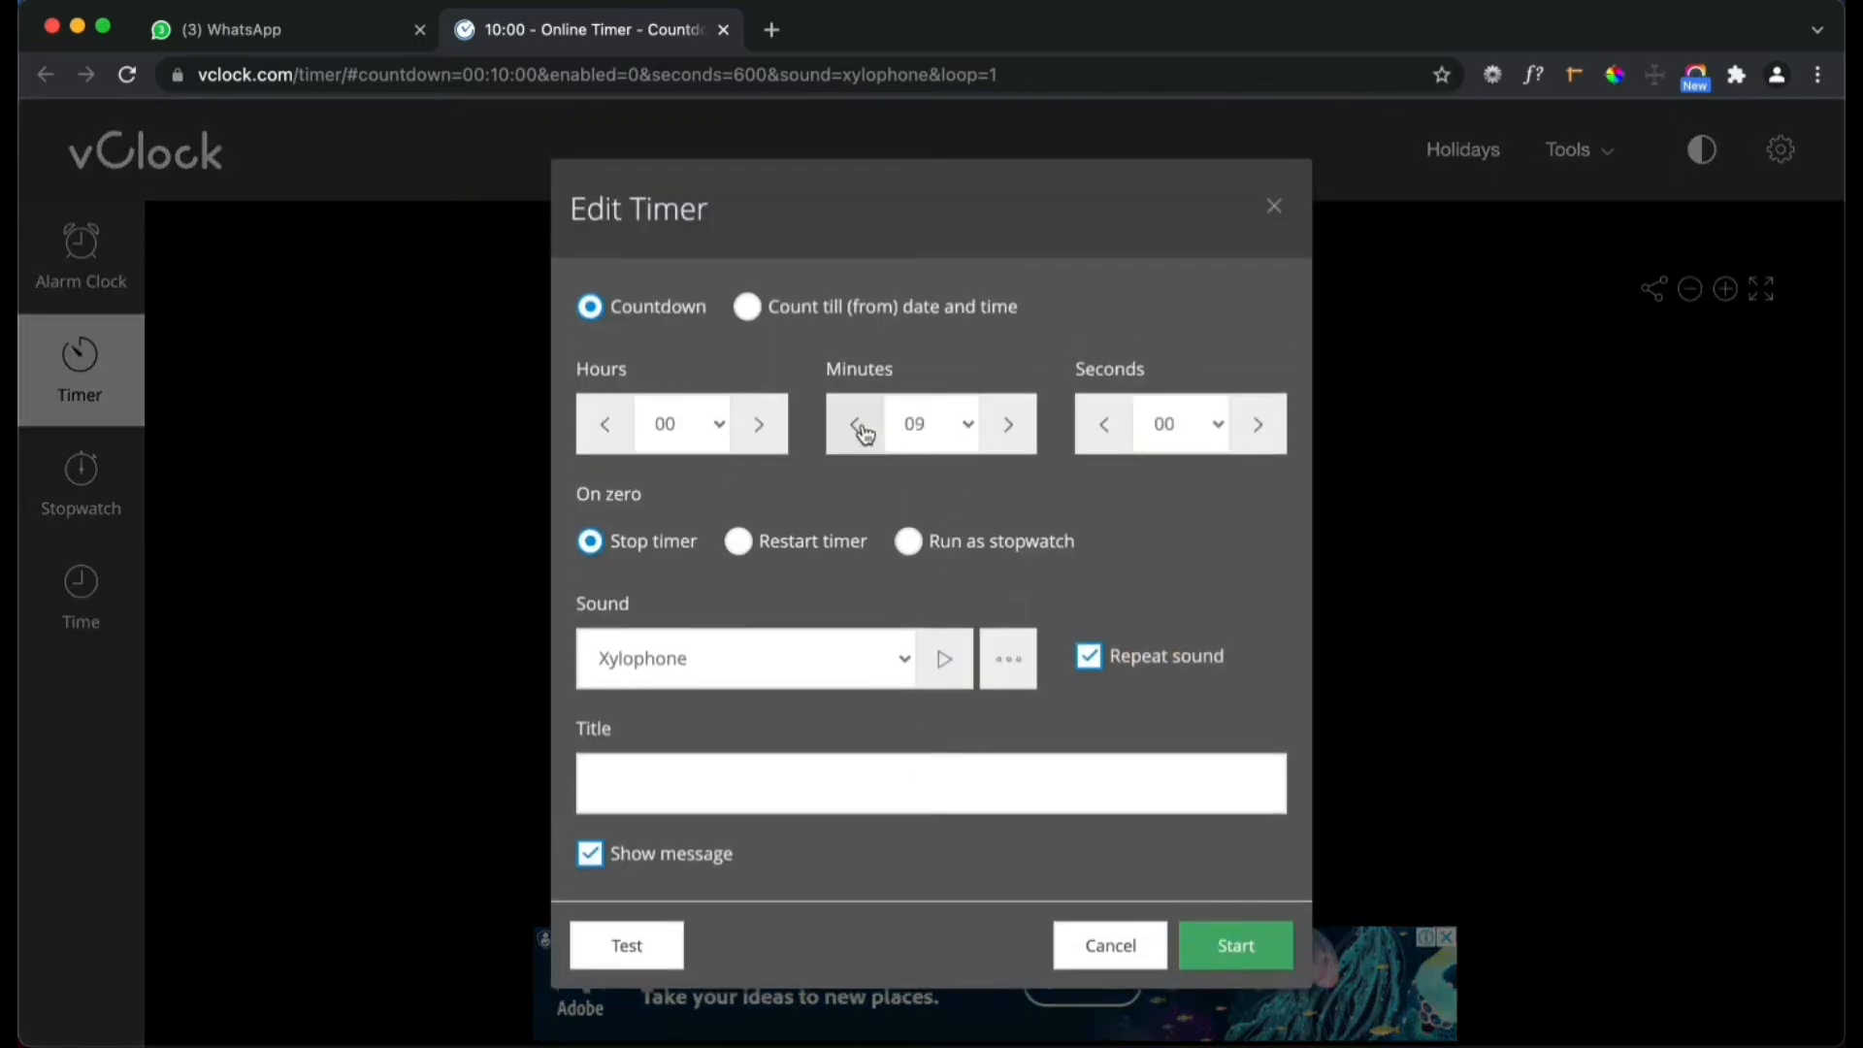
{"action": "left_click", "coordinate": [1002, 424]}
{"action": "left_click", "coordinate": [1006, 429]}
{"action": "left_click", "coordinate": [1006, 429]}
{"action": "left_click", "coordinate": [1006, 429]}
{"action": "left_click", "coordinate": [1006, 429]}
{"action": "left_click", "coordinate": [857, 434]}
{"action": "left_click", "coordinate": [858, 433]}
{"action": "left_click", "coordinate": [857, 433]}
{"action": "left_click", "coordinate": [857, 433]}
{"action": "left_click", "coordinate": [1234, 949]}
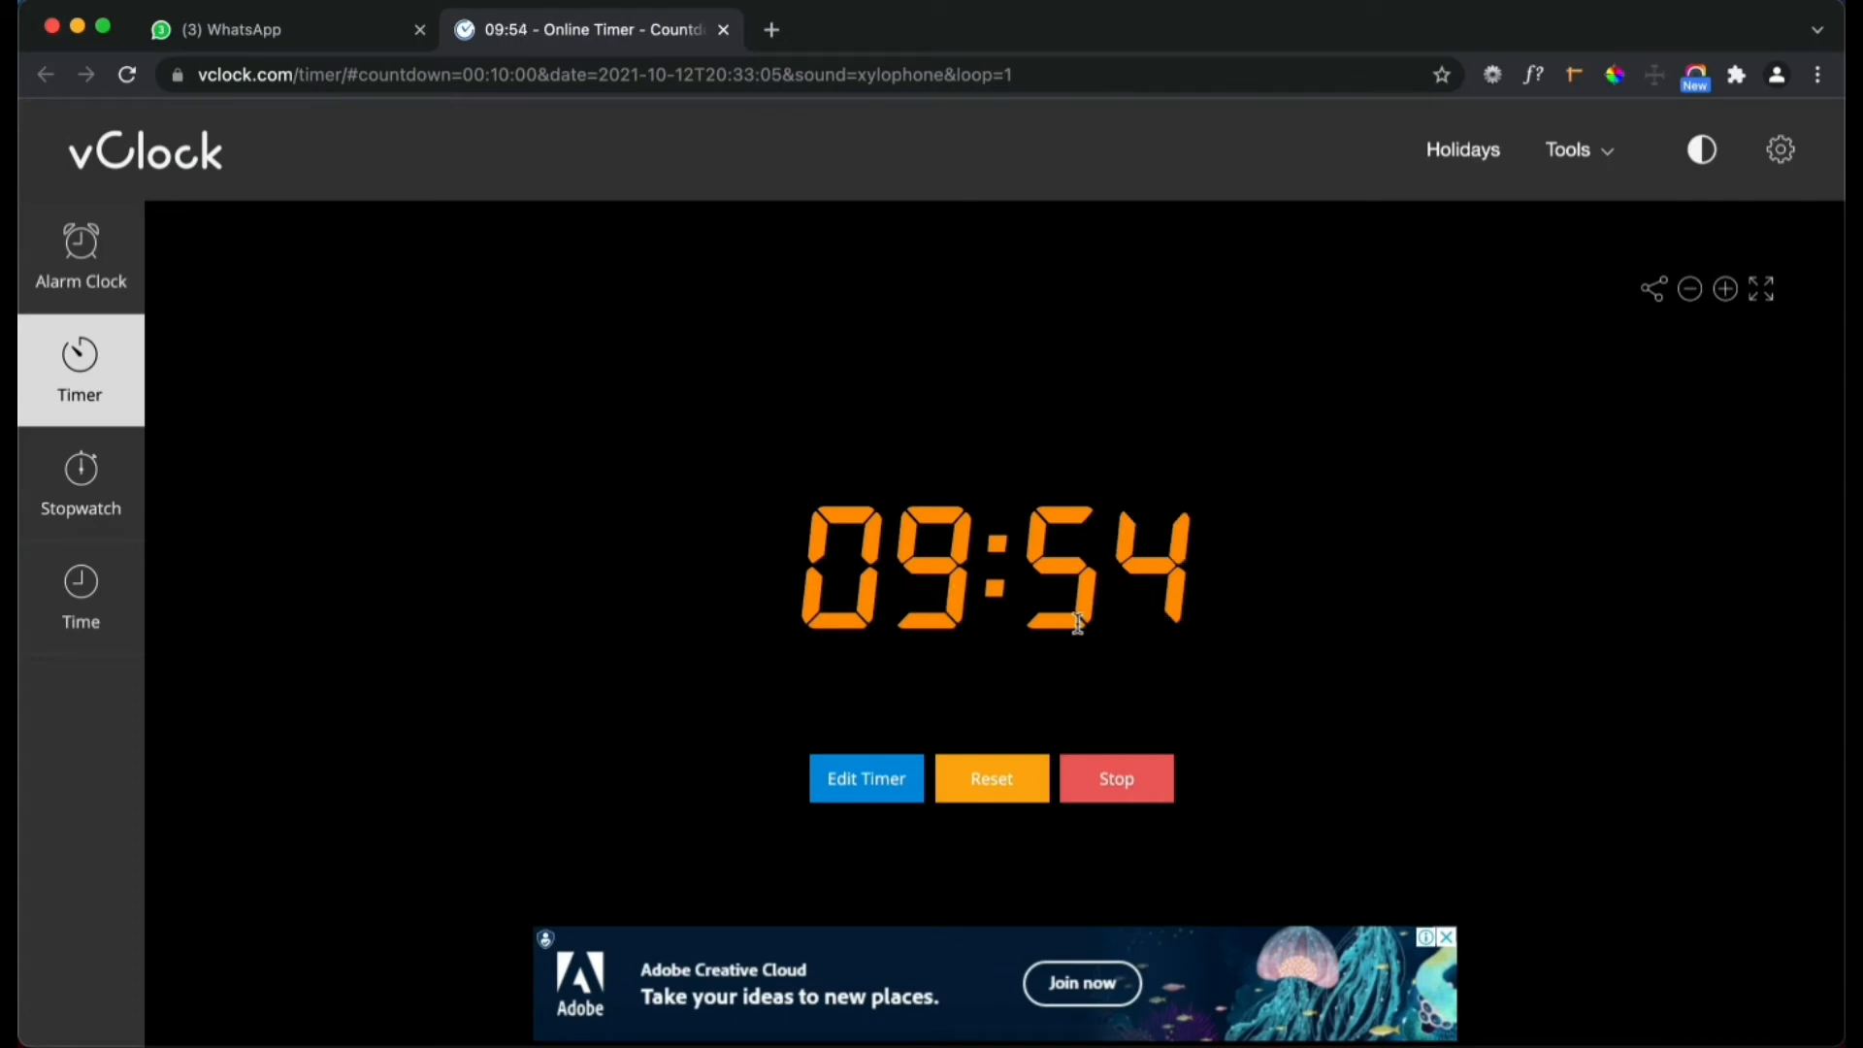
Stop and reset the countdown, then run it briefly once more and reset it again.
{"action": "left_click", "coordinate": [1118, 785]}
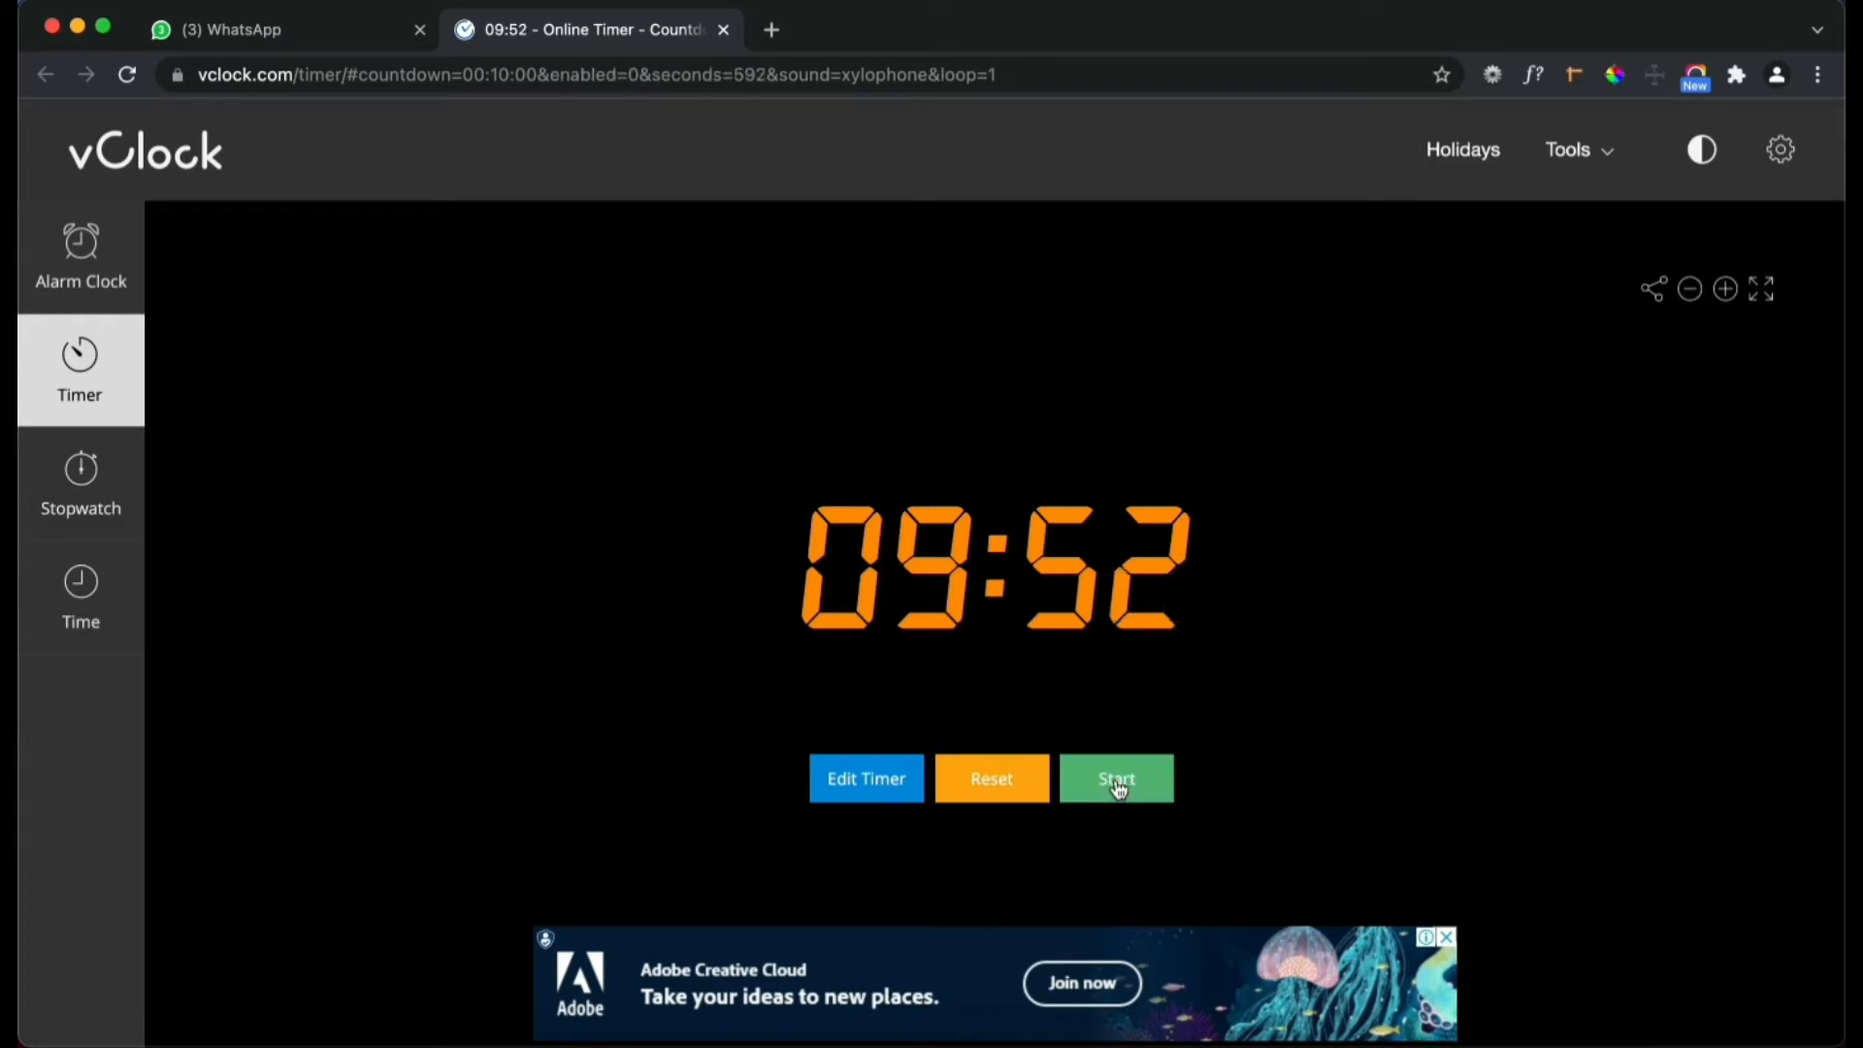
{"action": "left_click", "coordinate": [993, 782]}
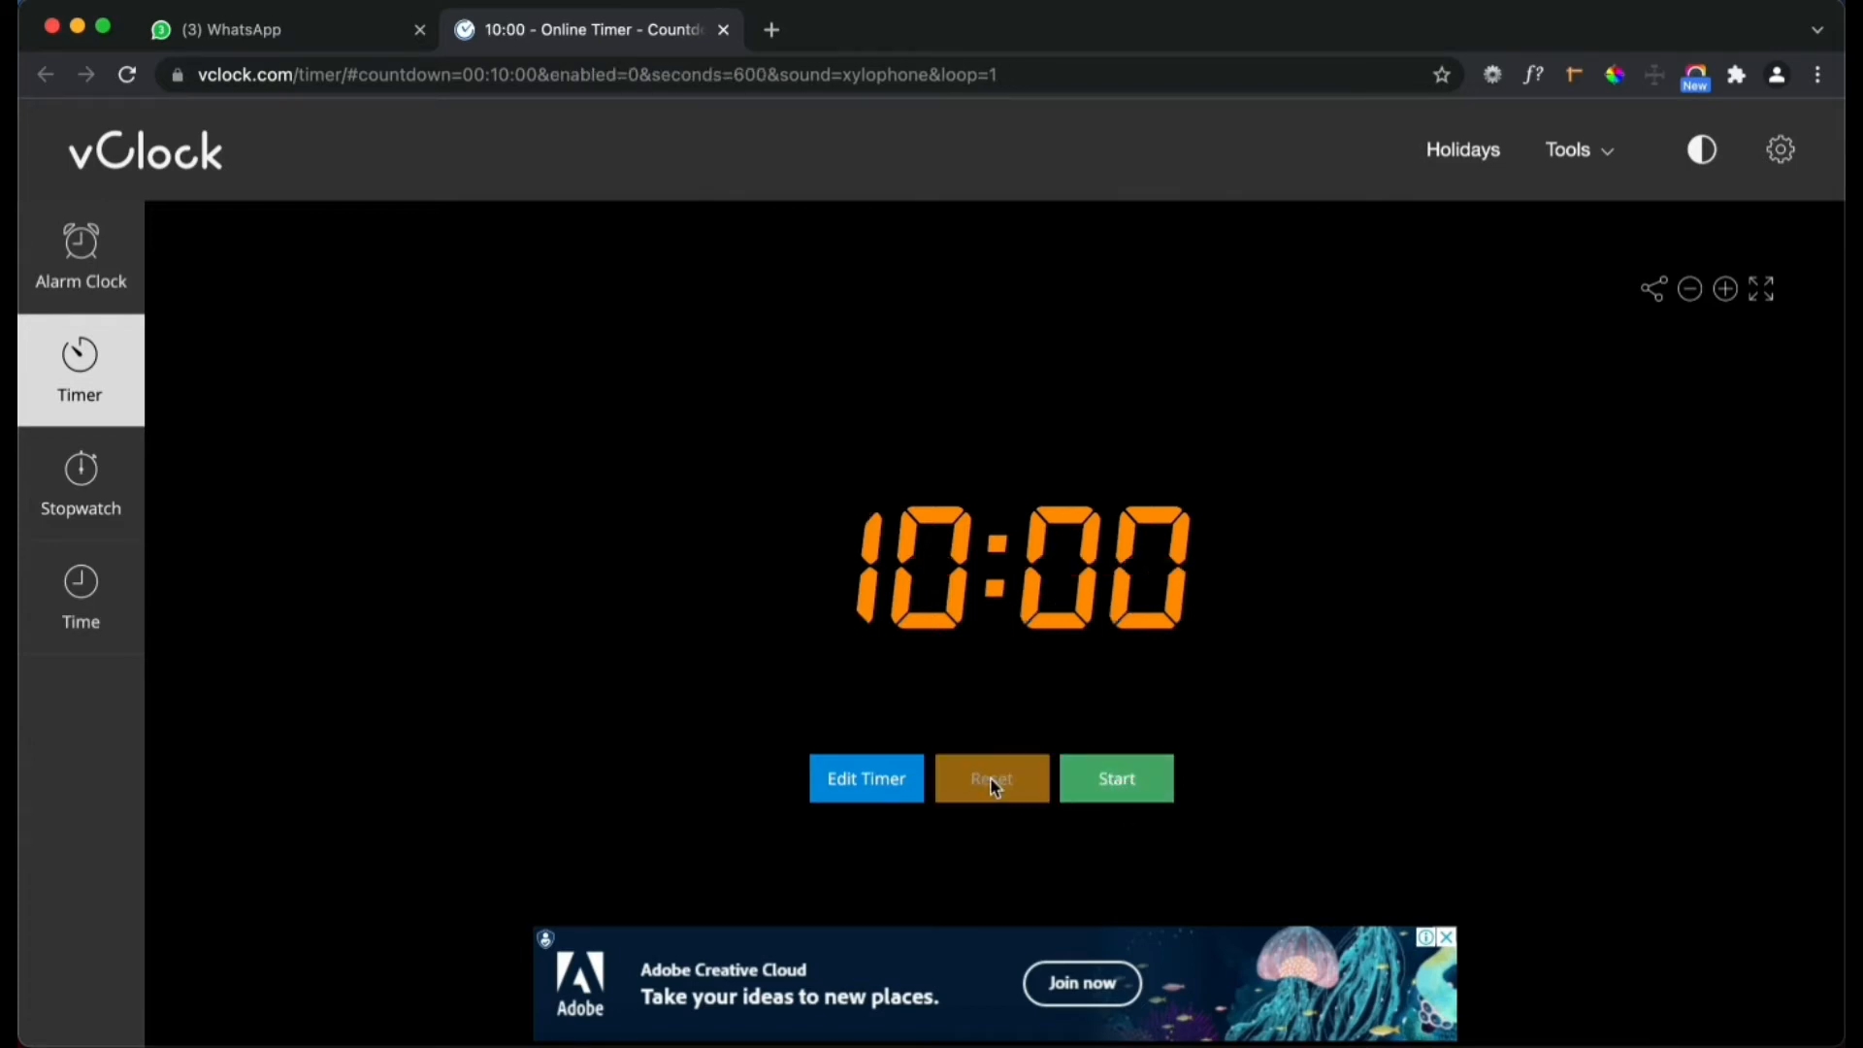
{"action": "left_click", "coordinate": [1134, 783]}
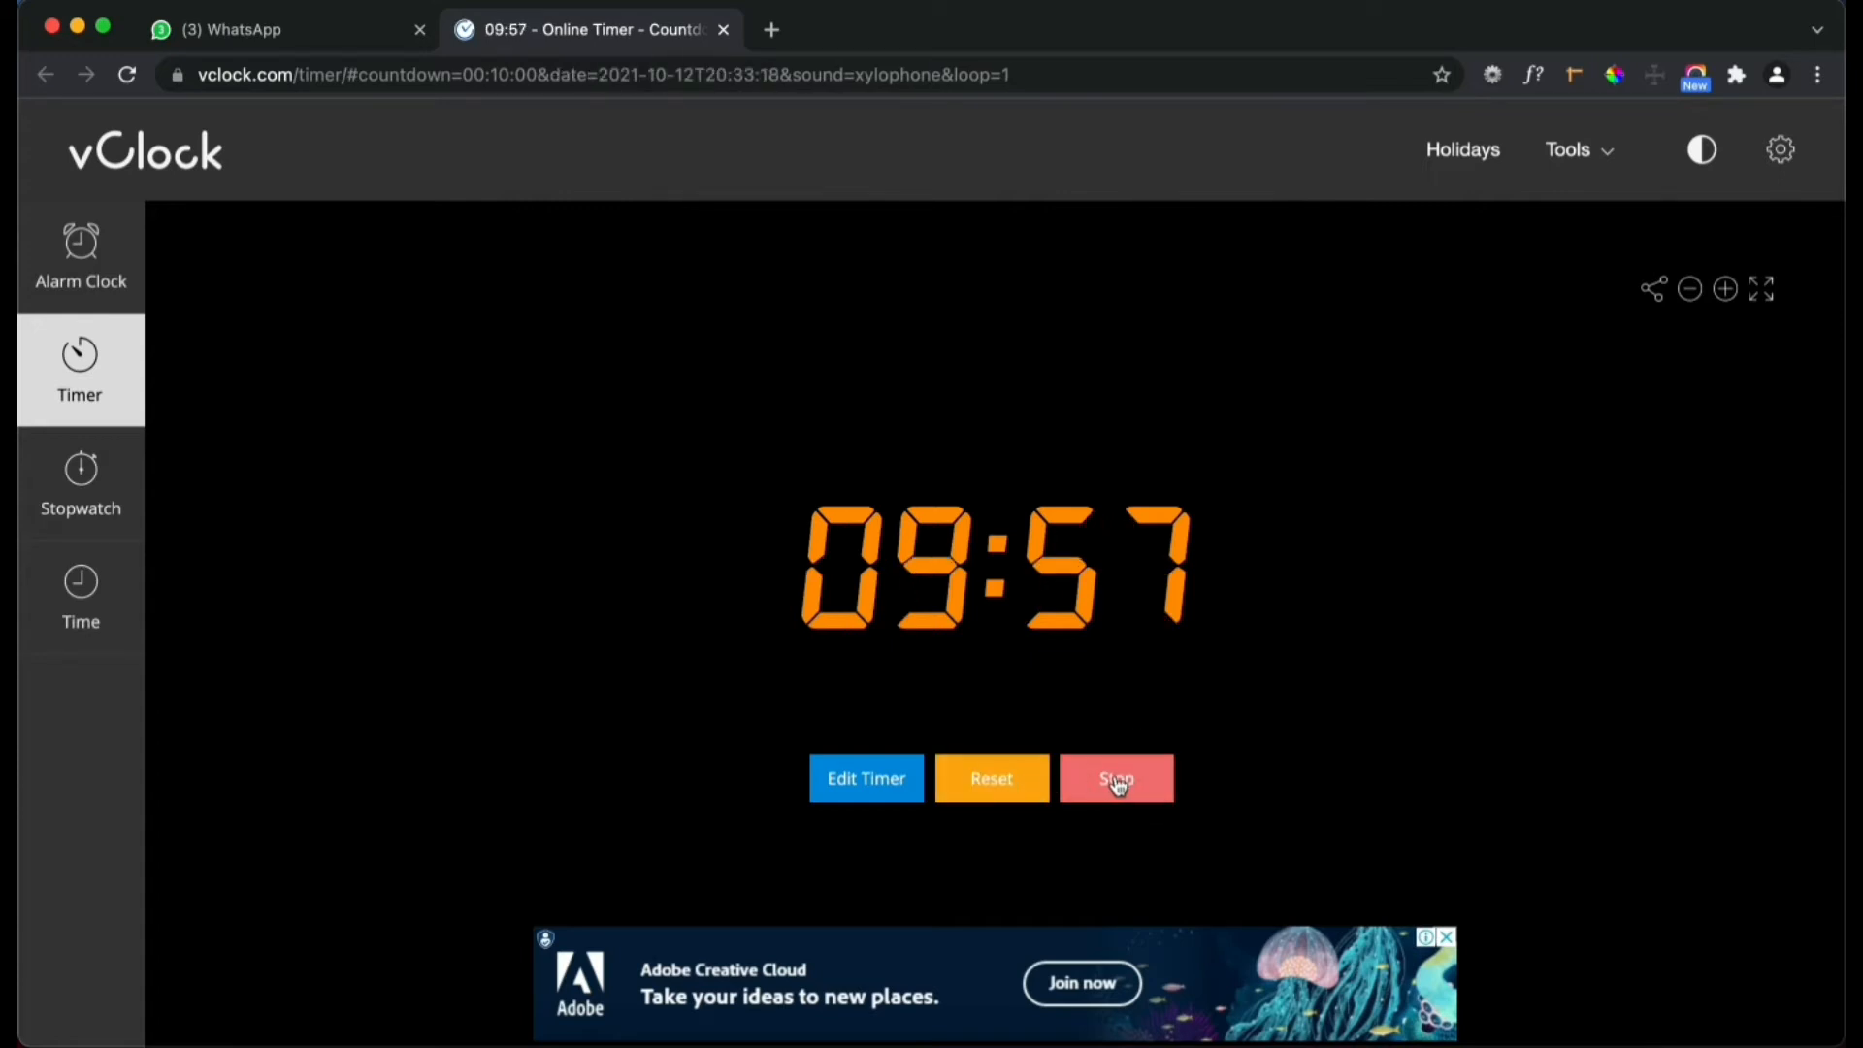
{"action": "left_click", "coordinate": [1119, 785]}
{"action": "left_click", "coordinate": [993, 779]}
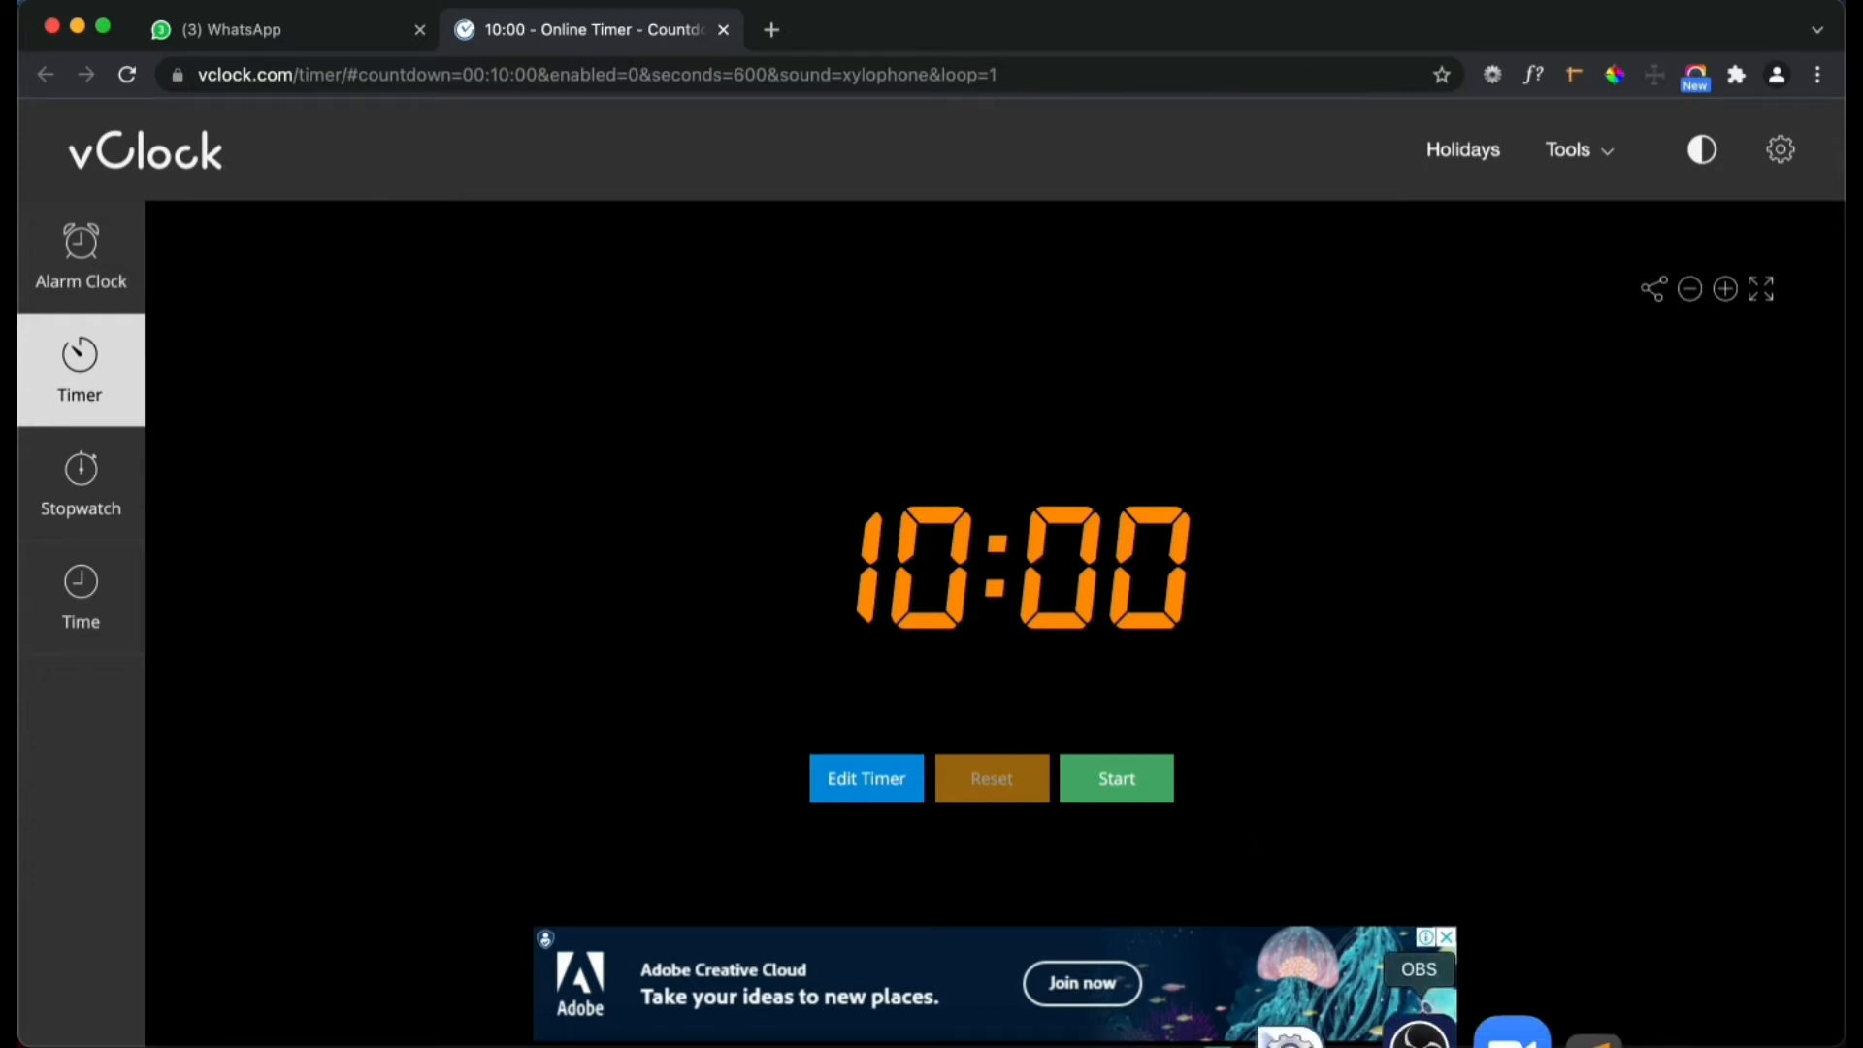
Switch to OBS and add a new Window Capture source named Chrome to Scene 1.
{"action": "left_click", "coordinate": [1418, 1038]}
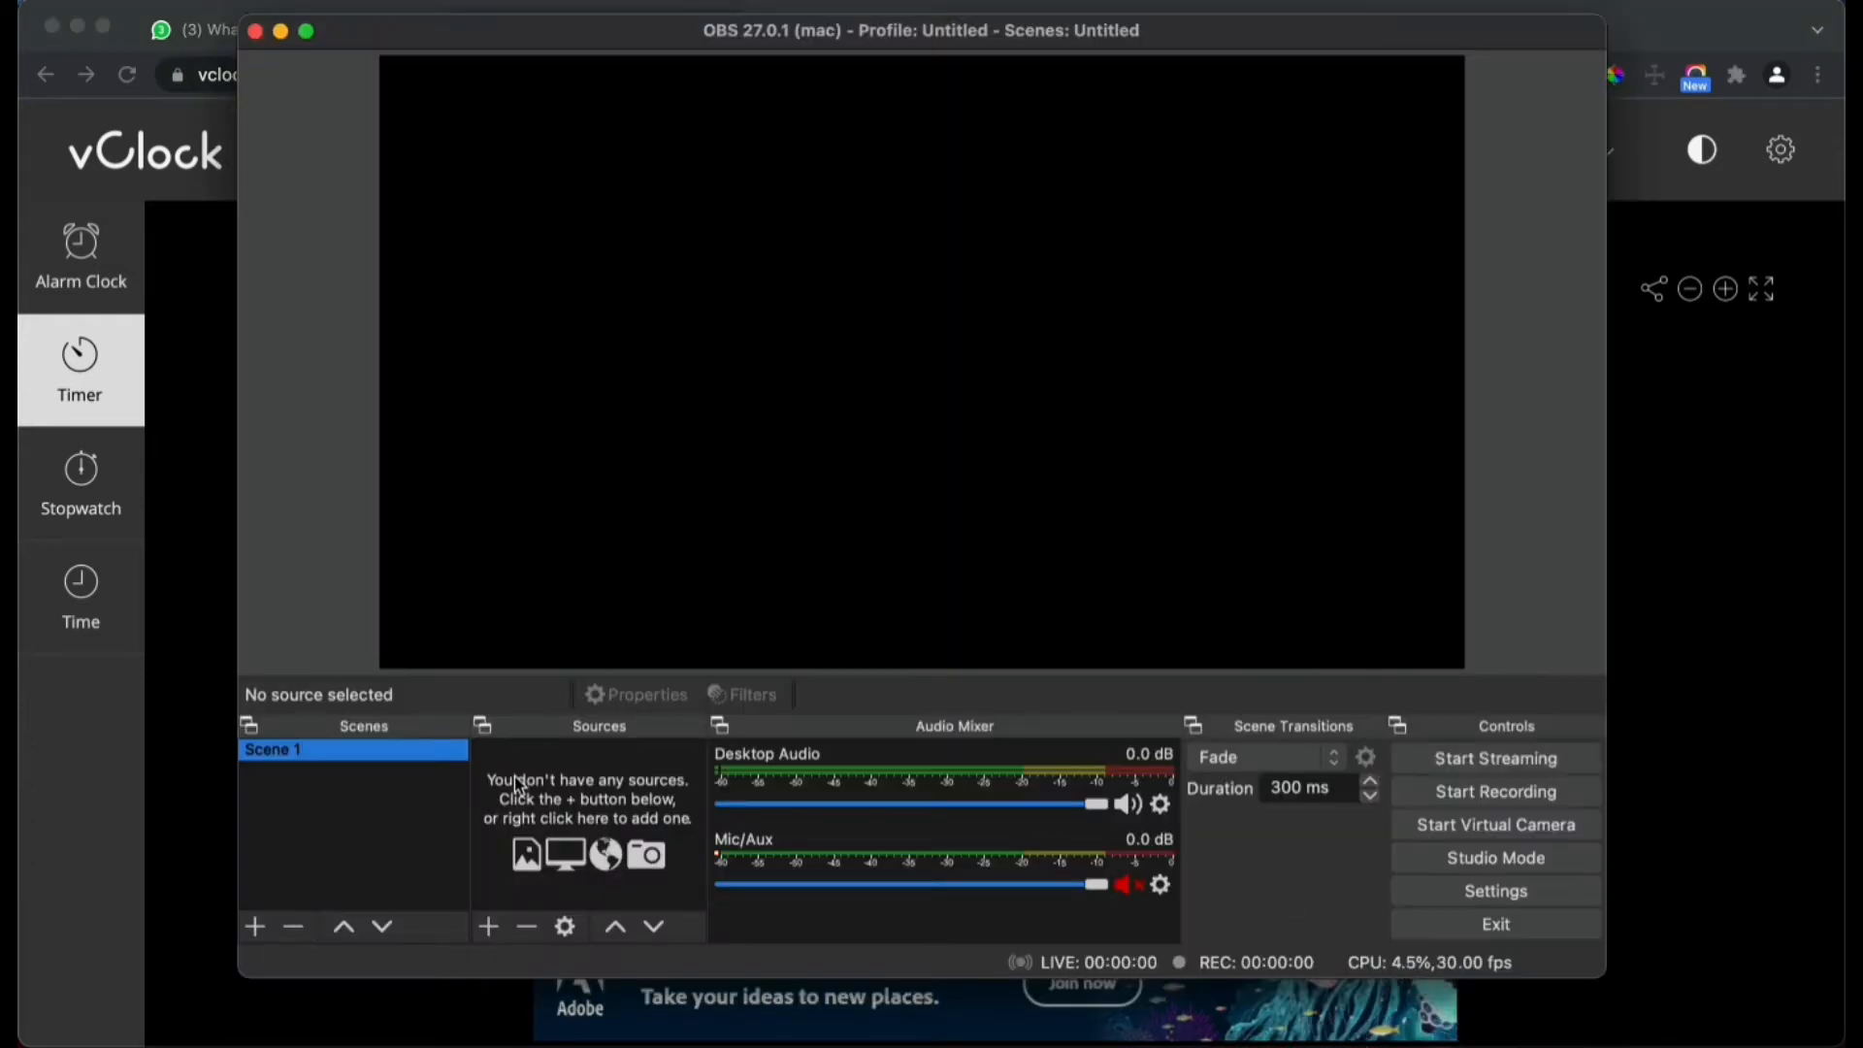
{"action": "left_click", "coordinate": [489, 929]}
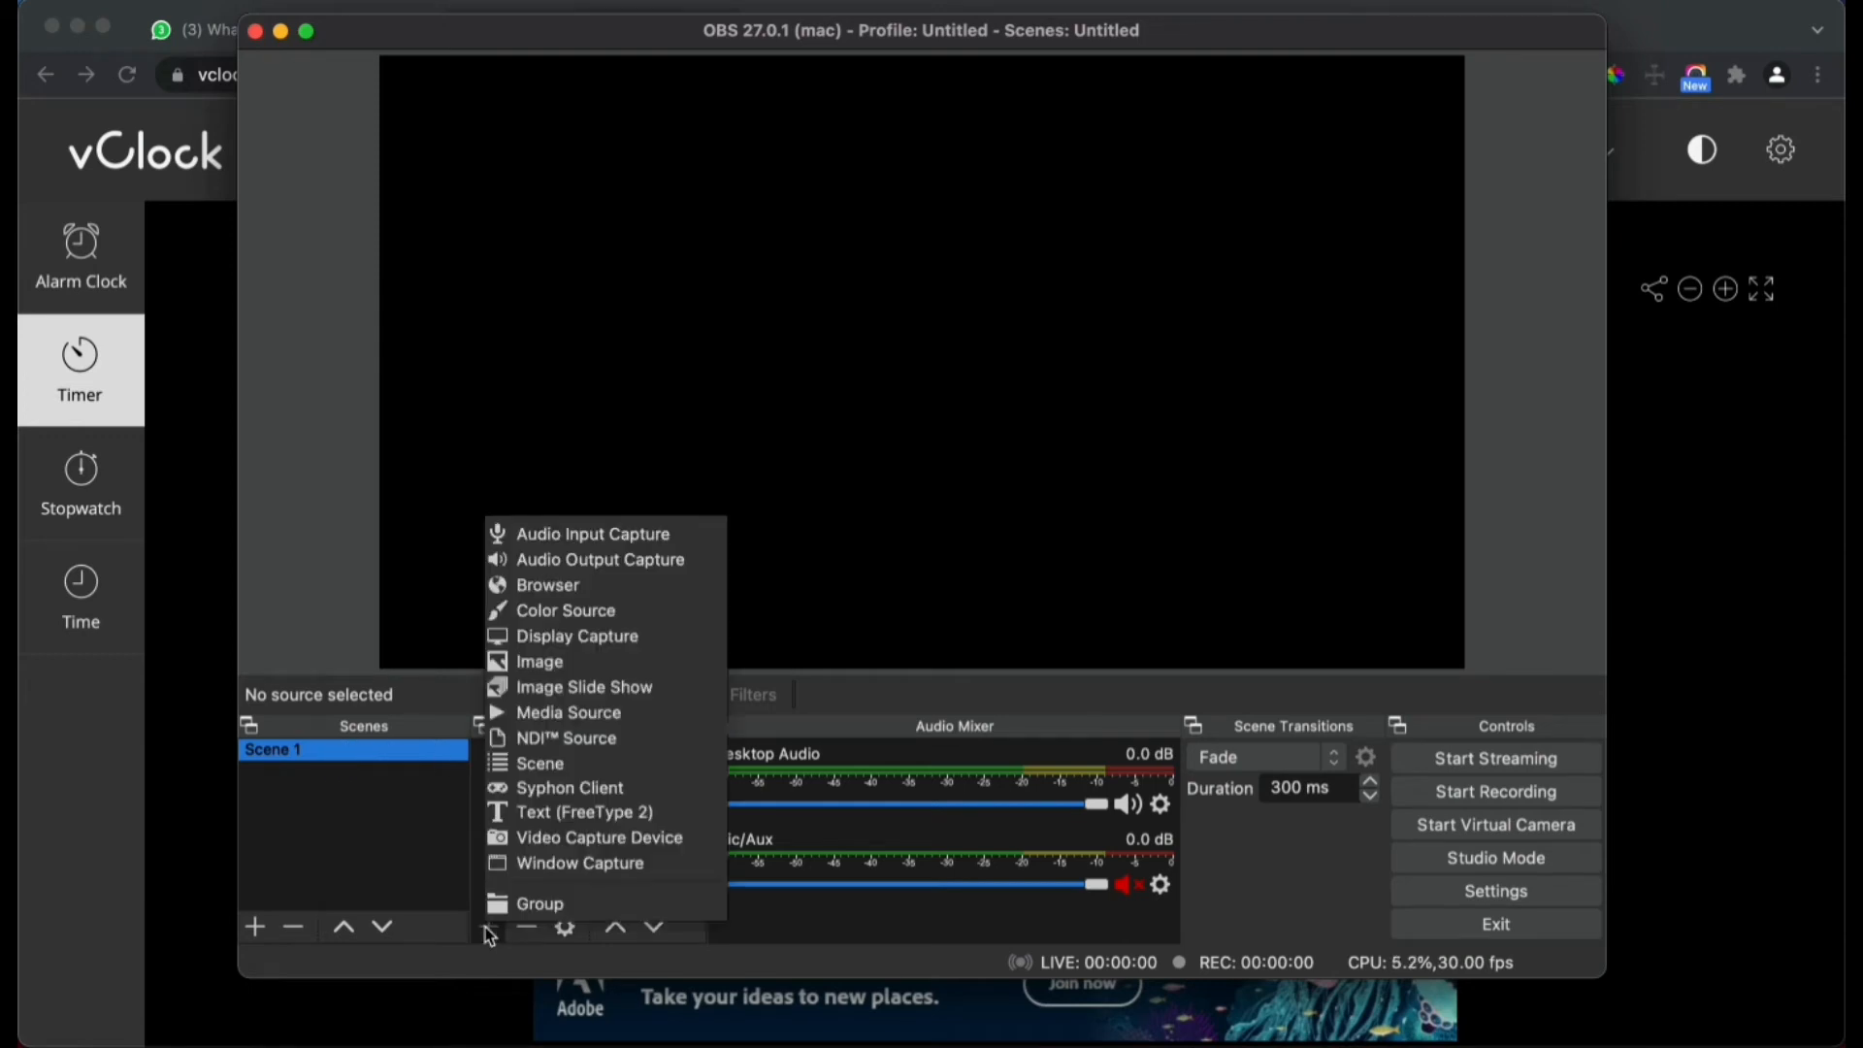
{"action": "left_click", "coordinate": [613, 863]}
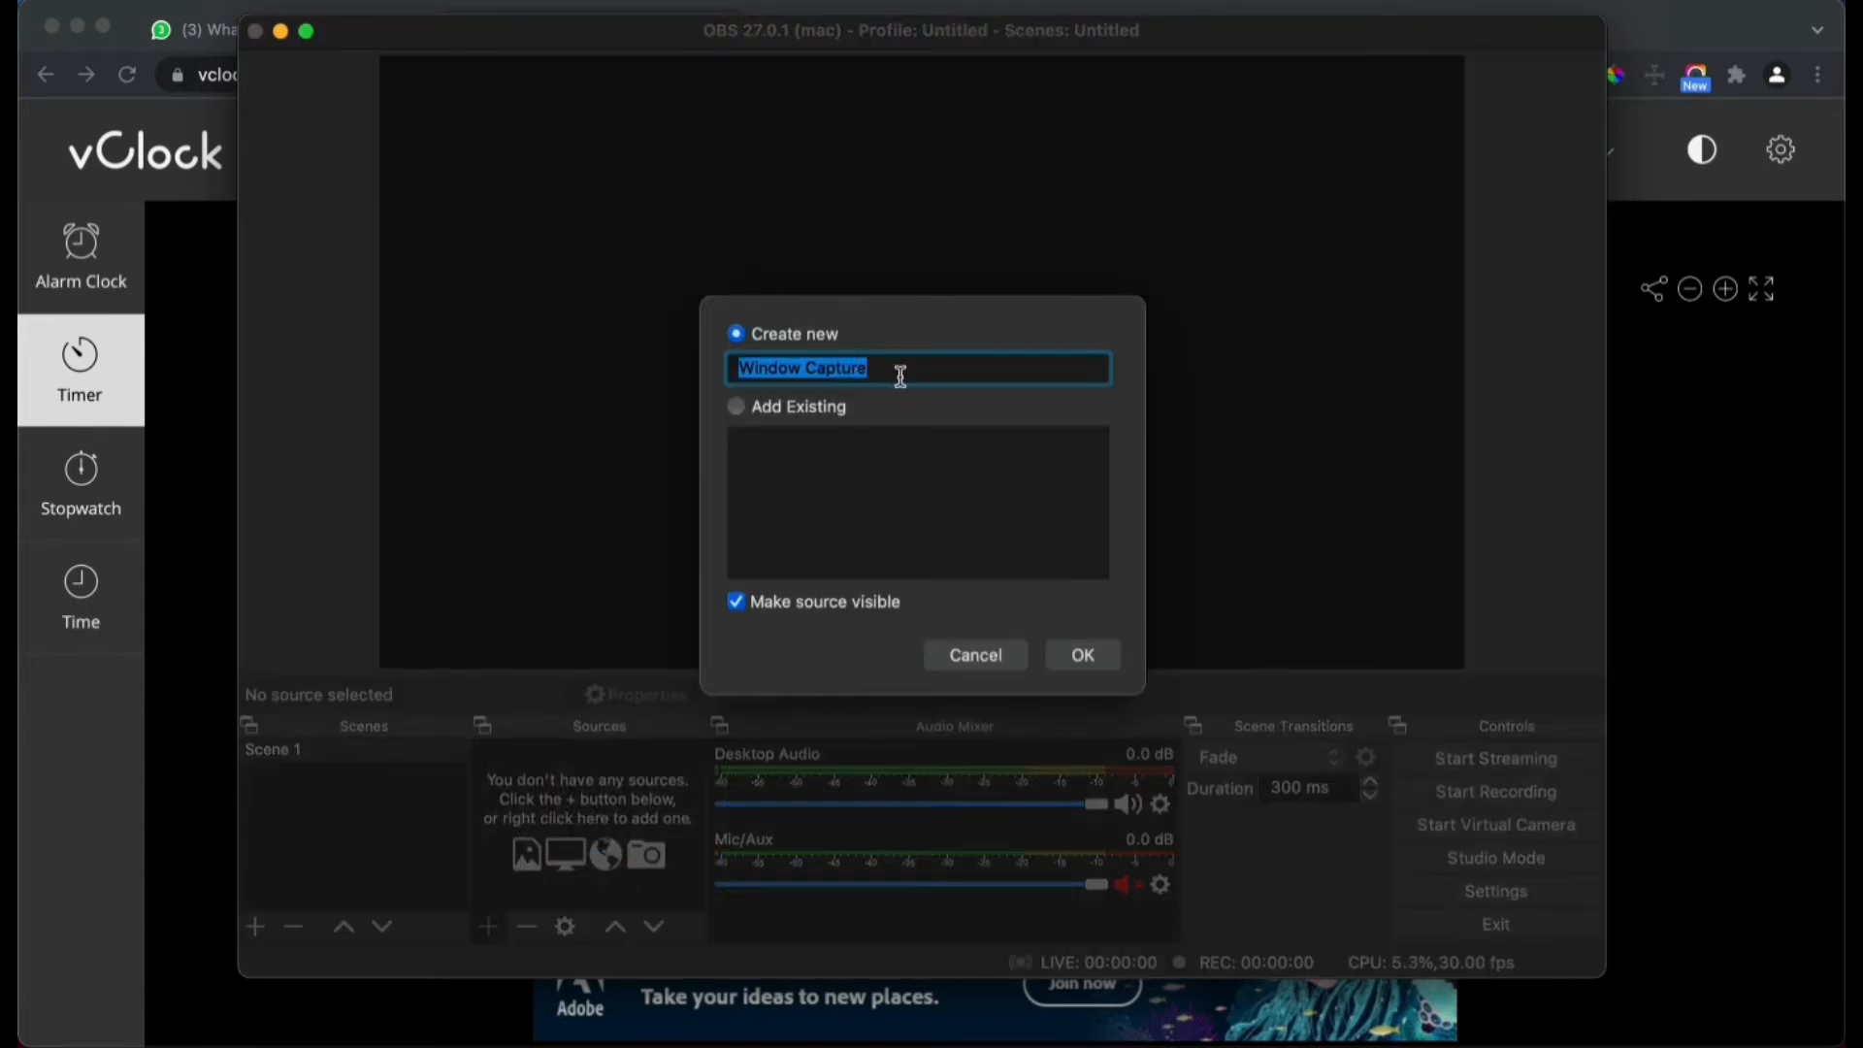
{"action": "type", "text": "Chrome"}
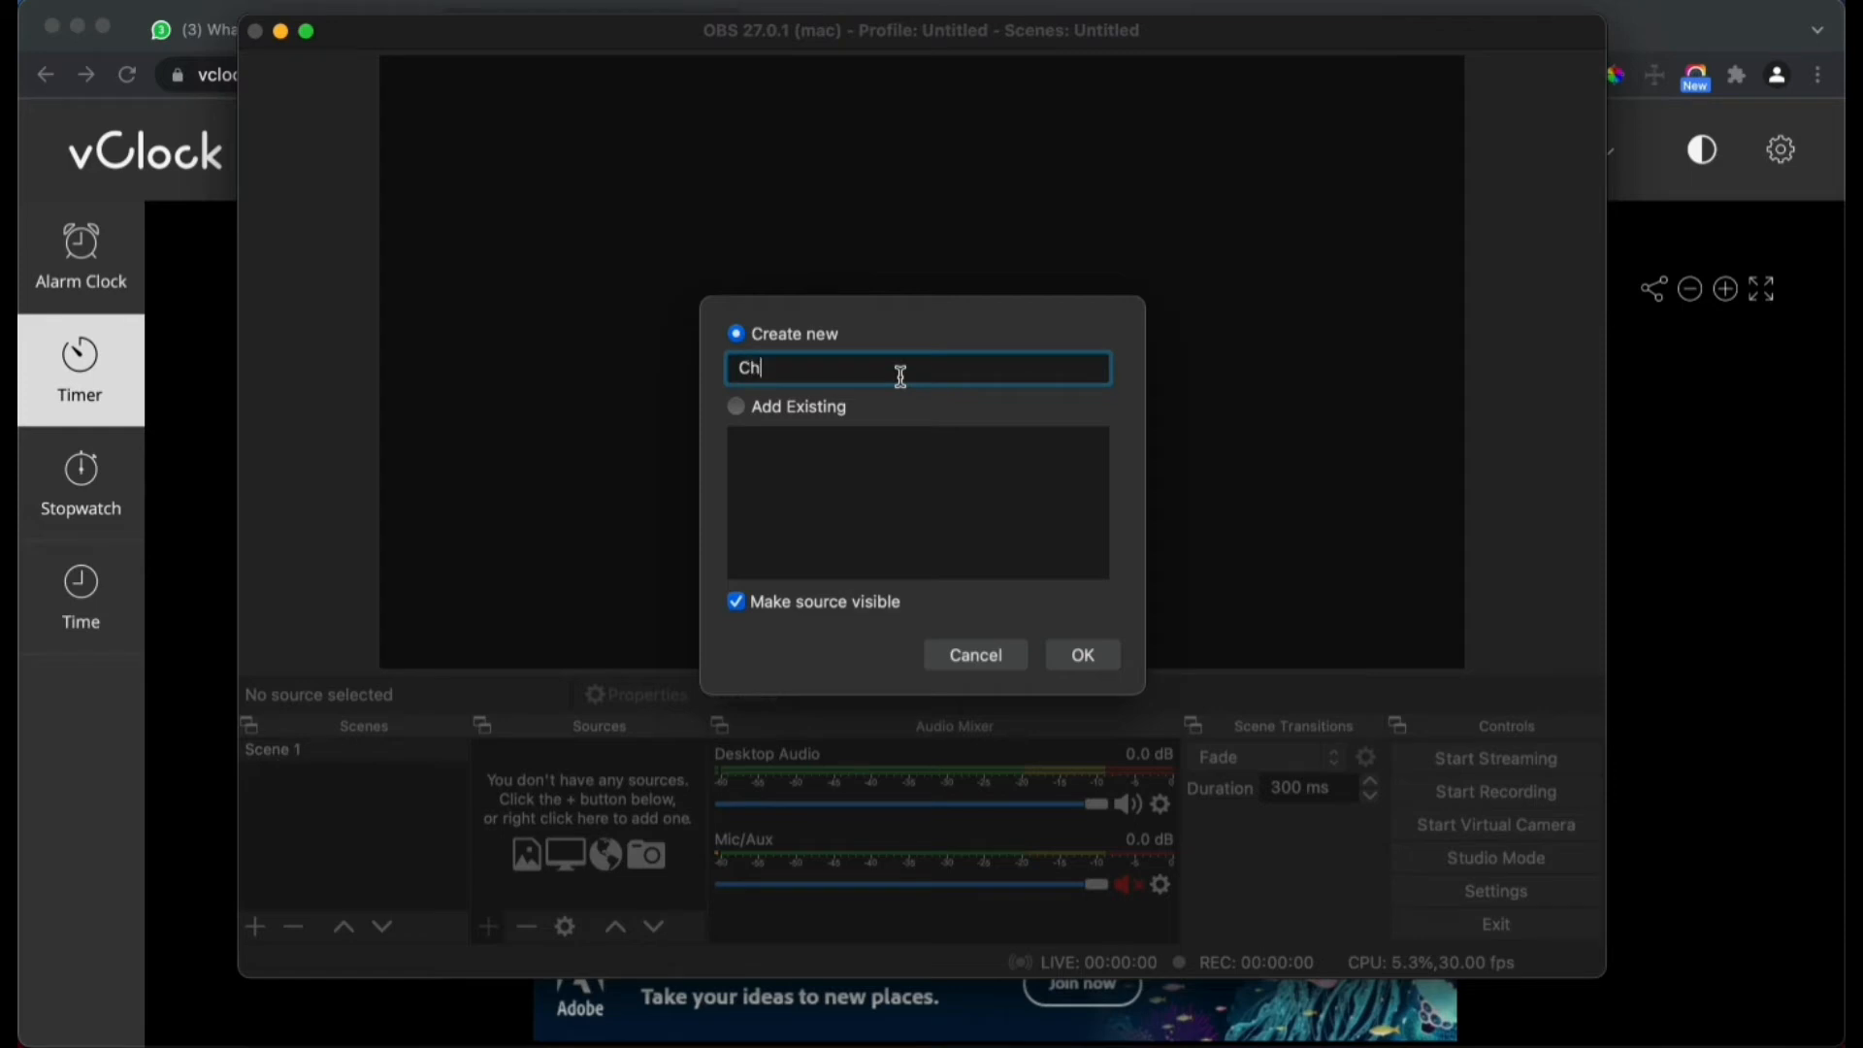
{"action": "left_click", "coordinate": [1078, 655]}
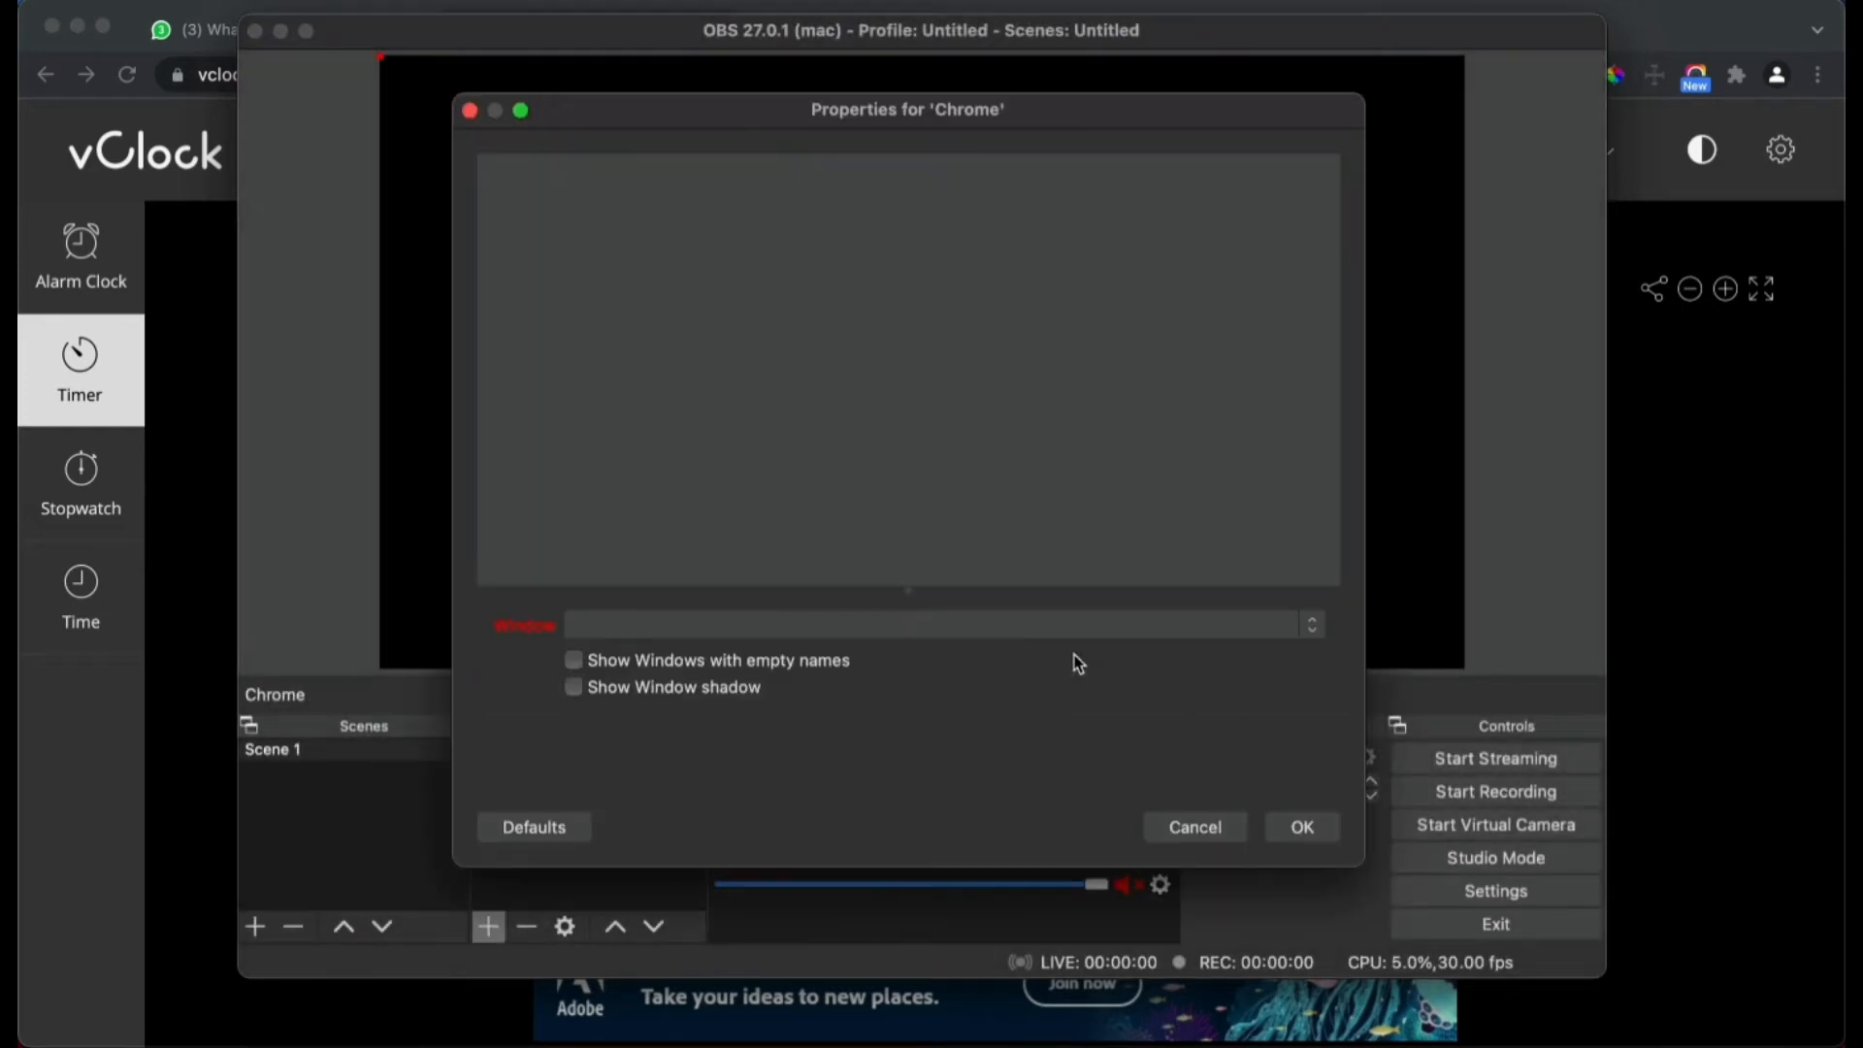
Choose the Google Chrome vClock online timer window as the one to capture and confirm the source properties.
{"action": "left_click", "coordinate": [893, 622]}
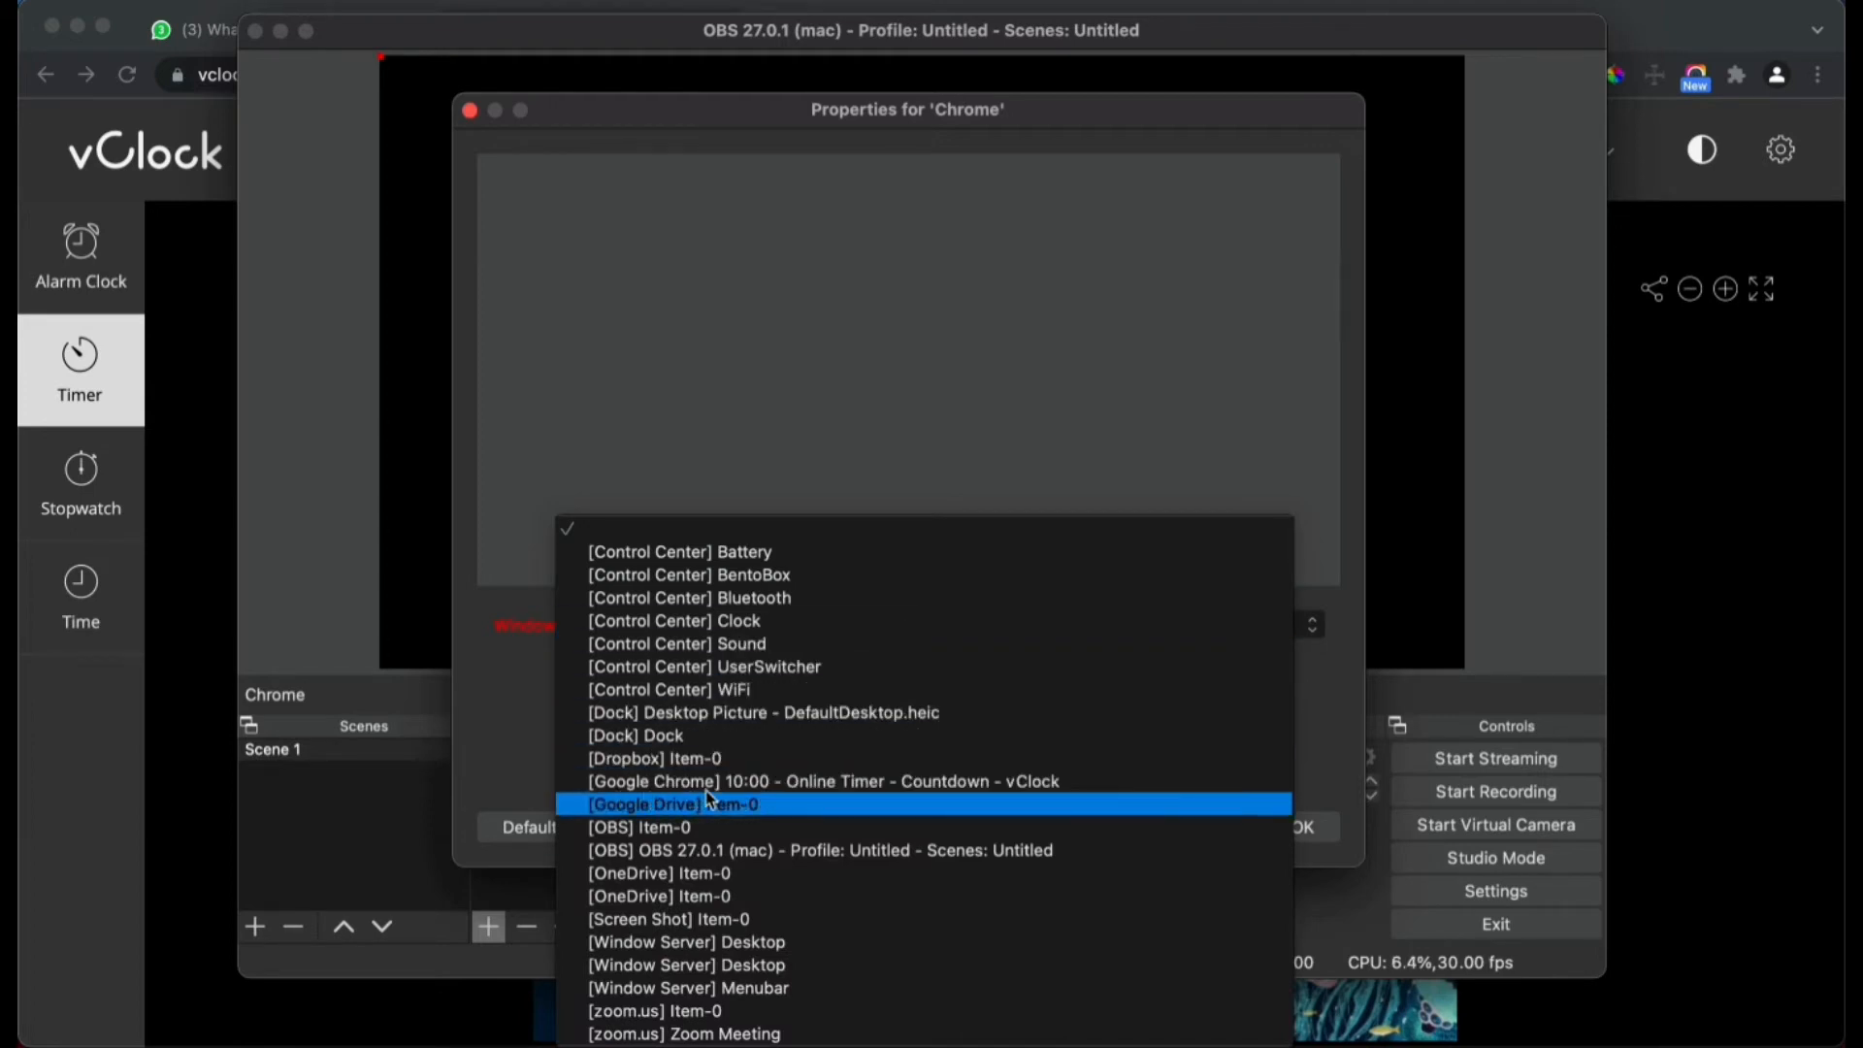
{"action": "left_click", "coordinate": [765, 784]}
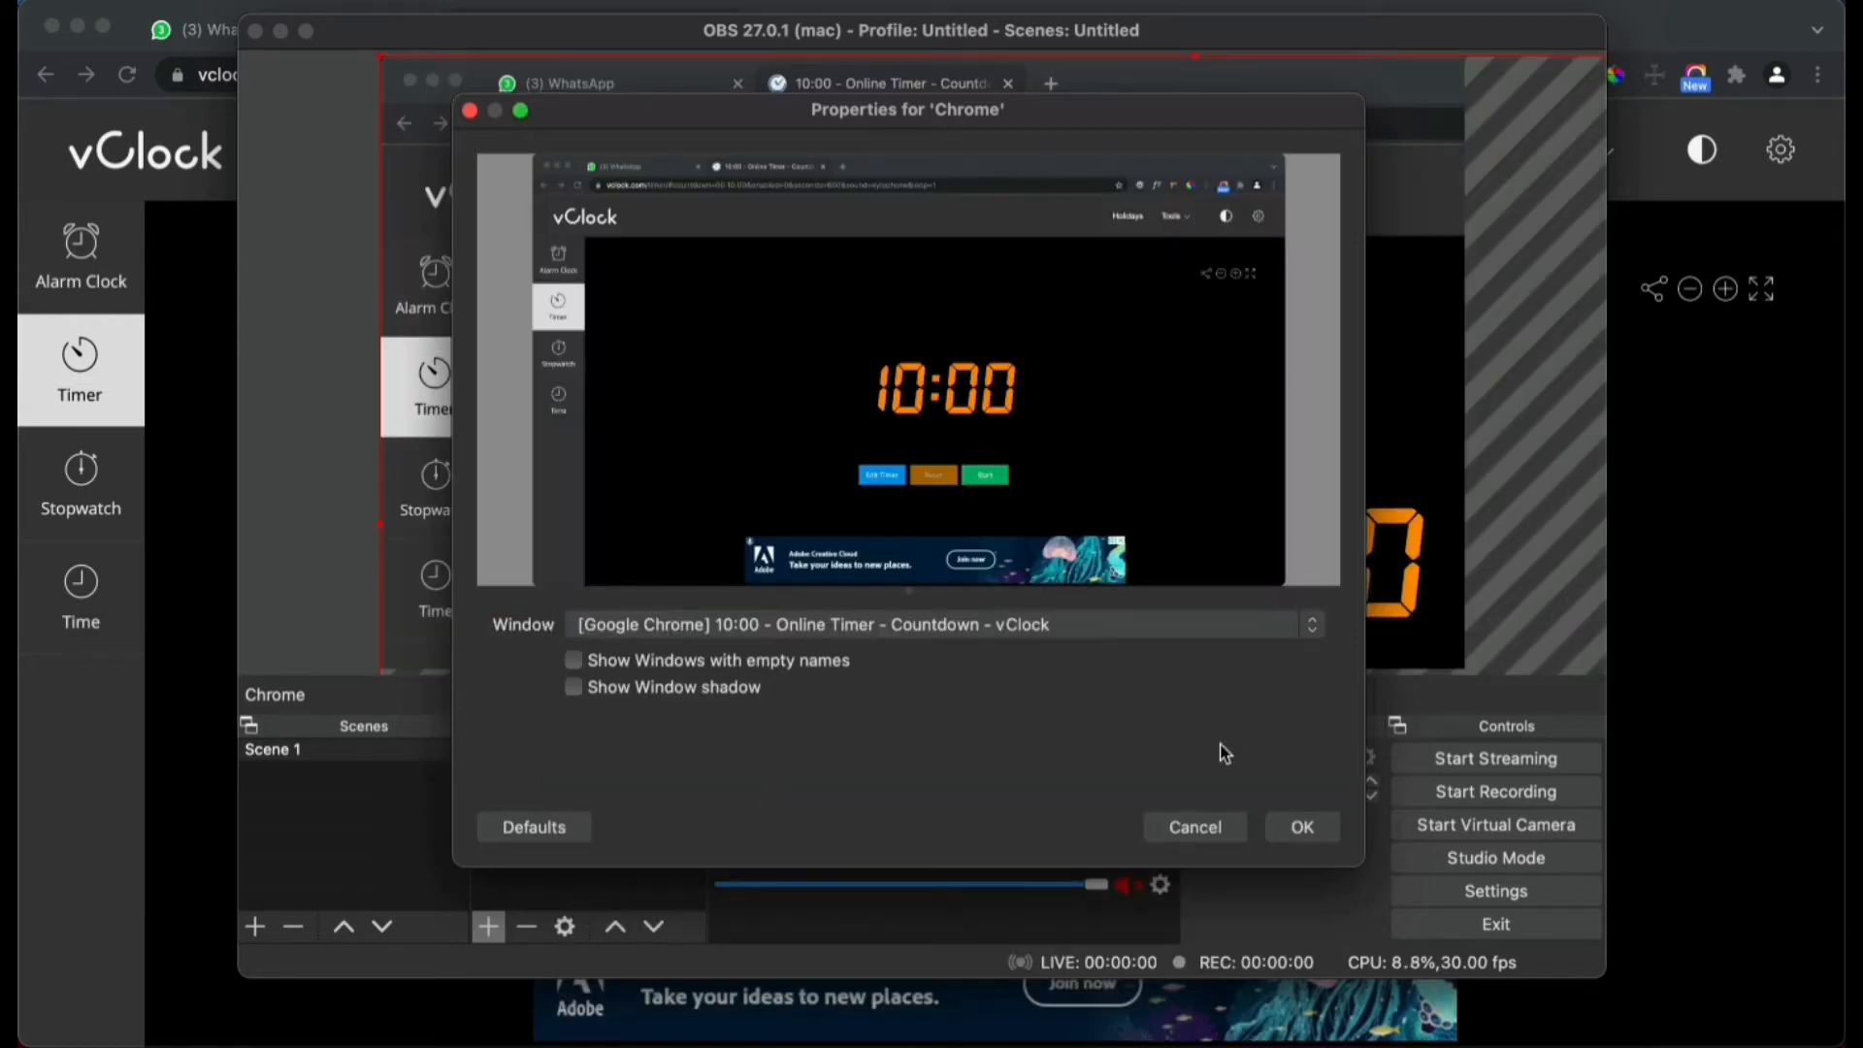
{"action": "left_click", "coordinate": [1319, 833]}
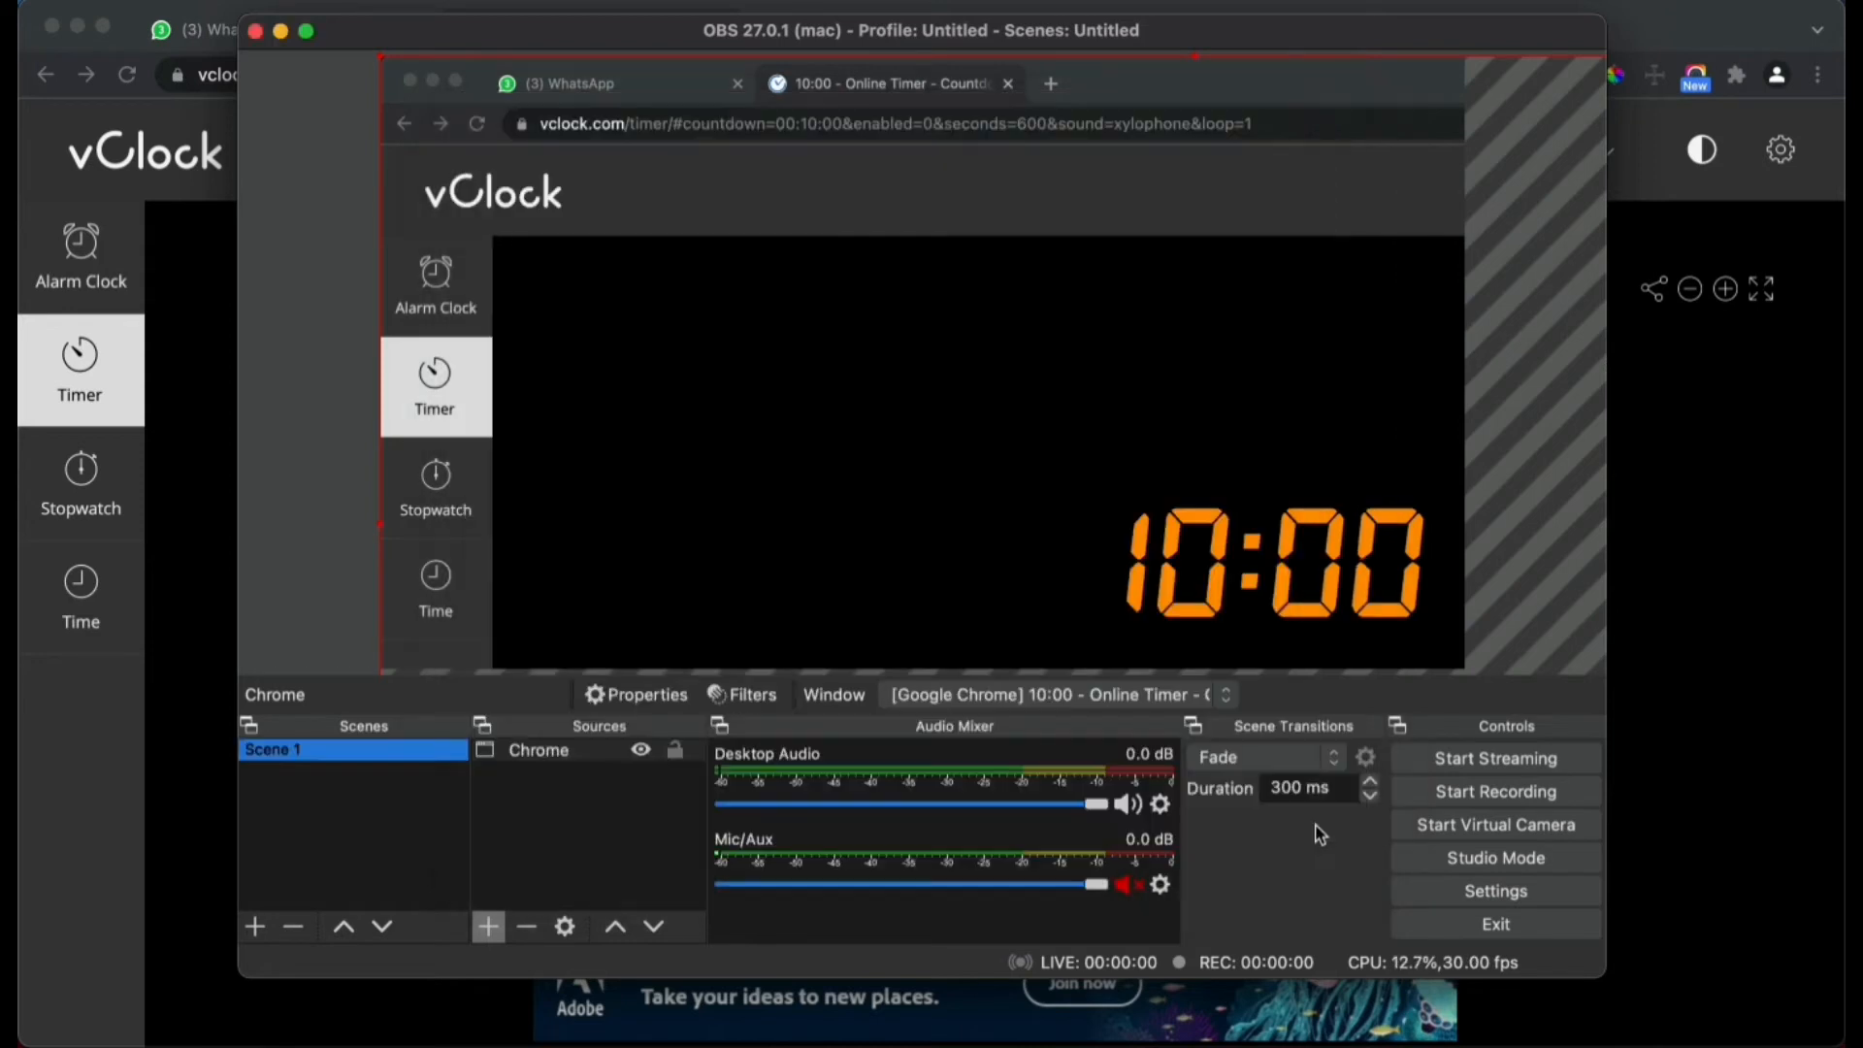
Transform the Chrome source in the preview with Stretch to screen.
{"action": "right_click", "coordinate": [1217, 434]}
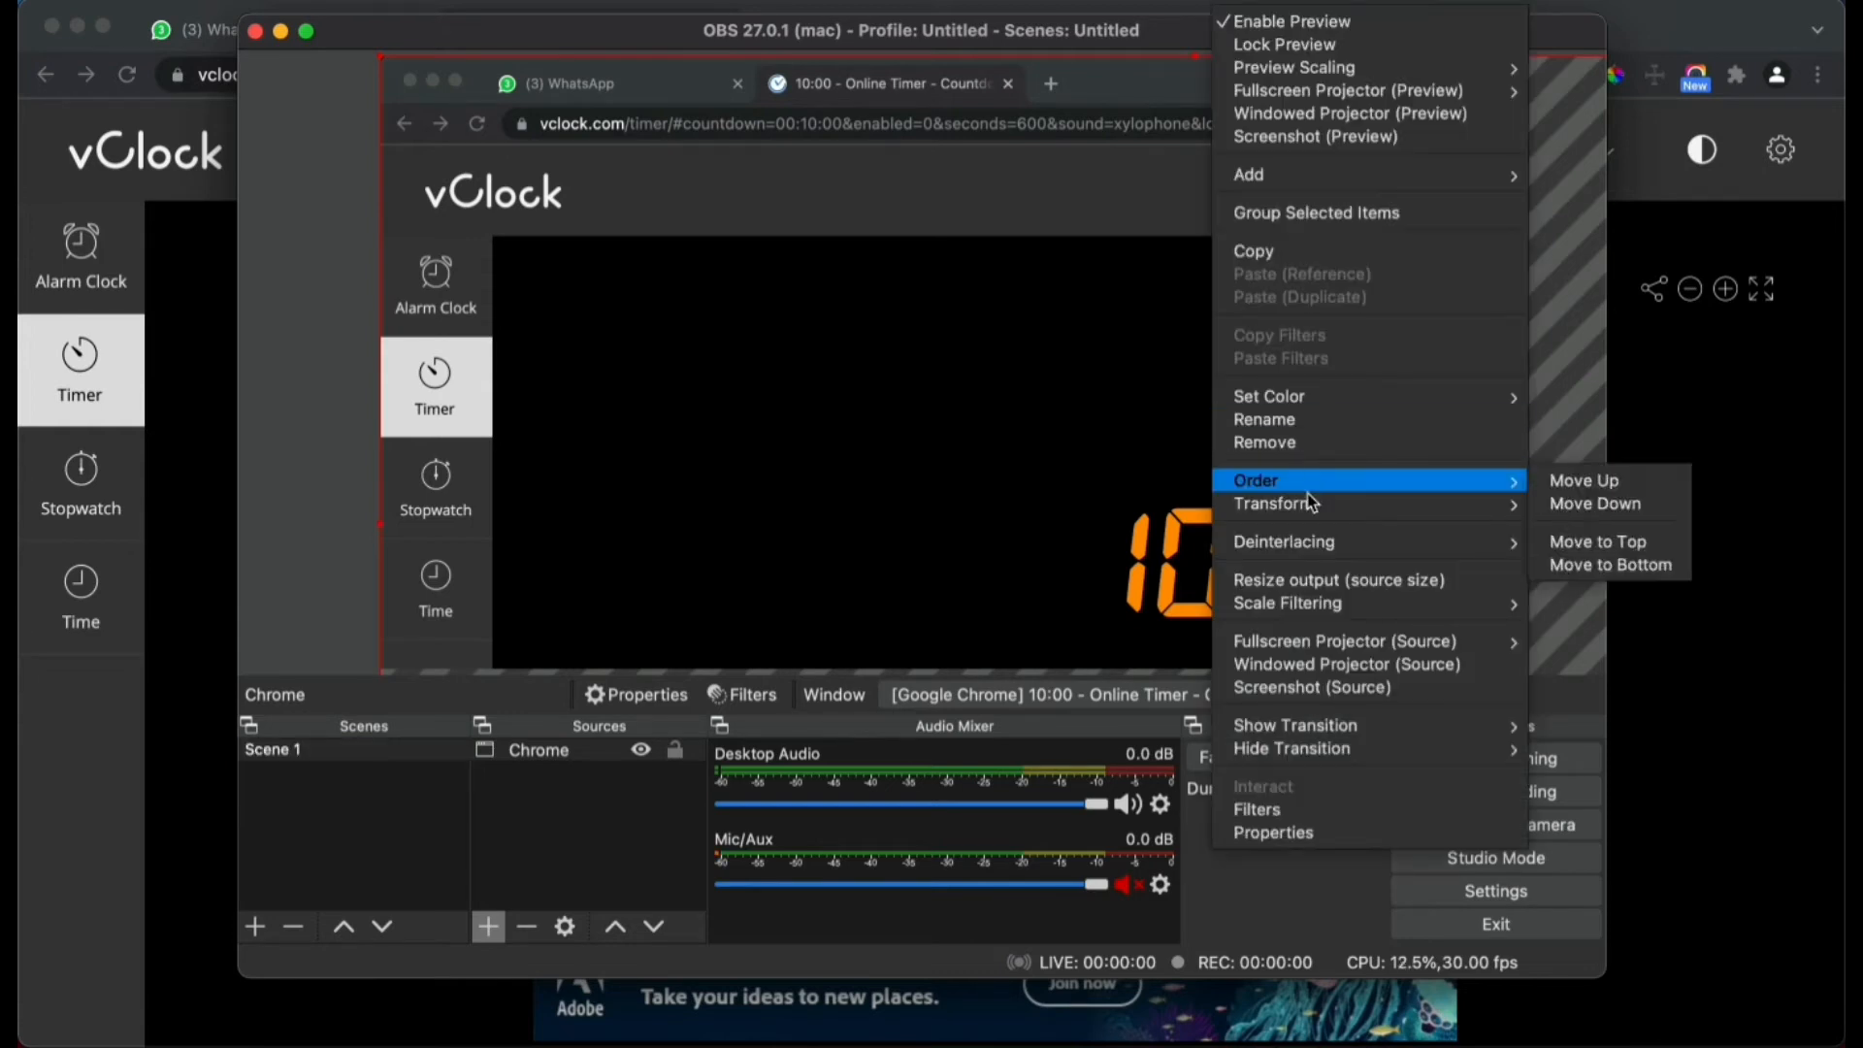
{"action": "mouse_move", "coordinate": [1306, 503]}
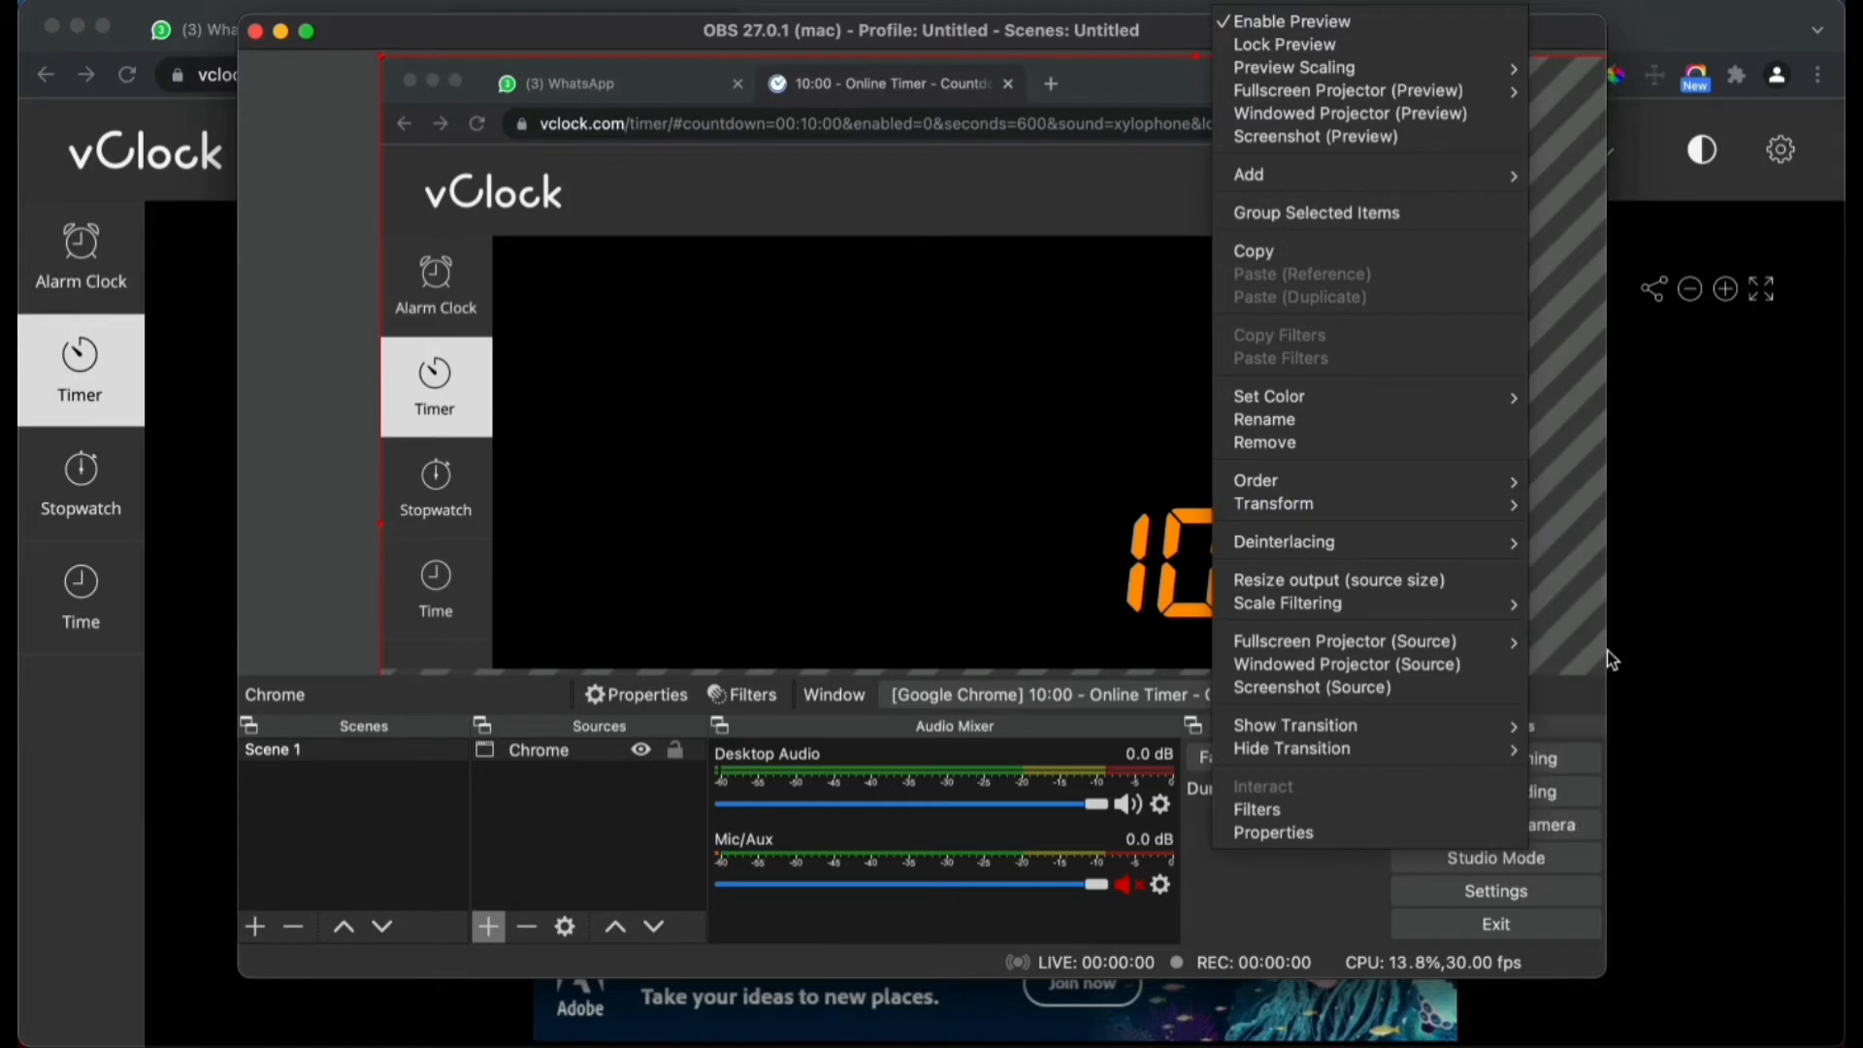
{"action": "mouse_move", "coordinate": [1470, 506]}
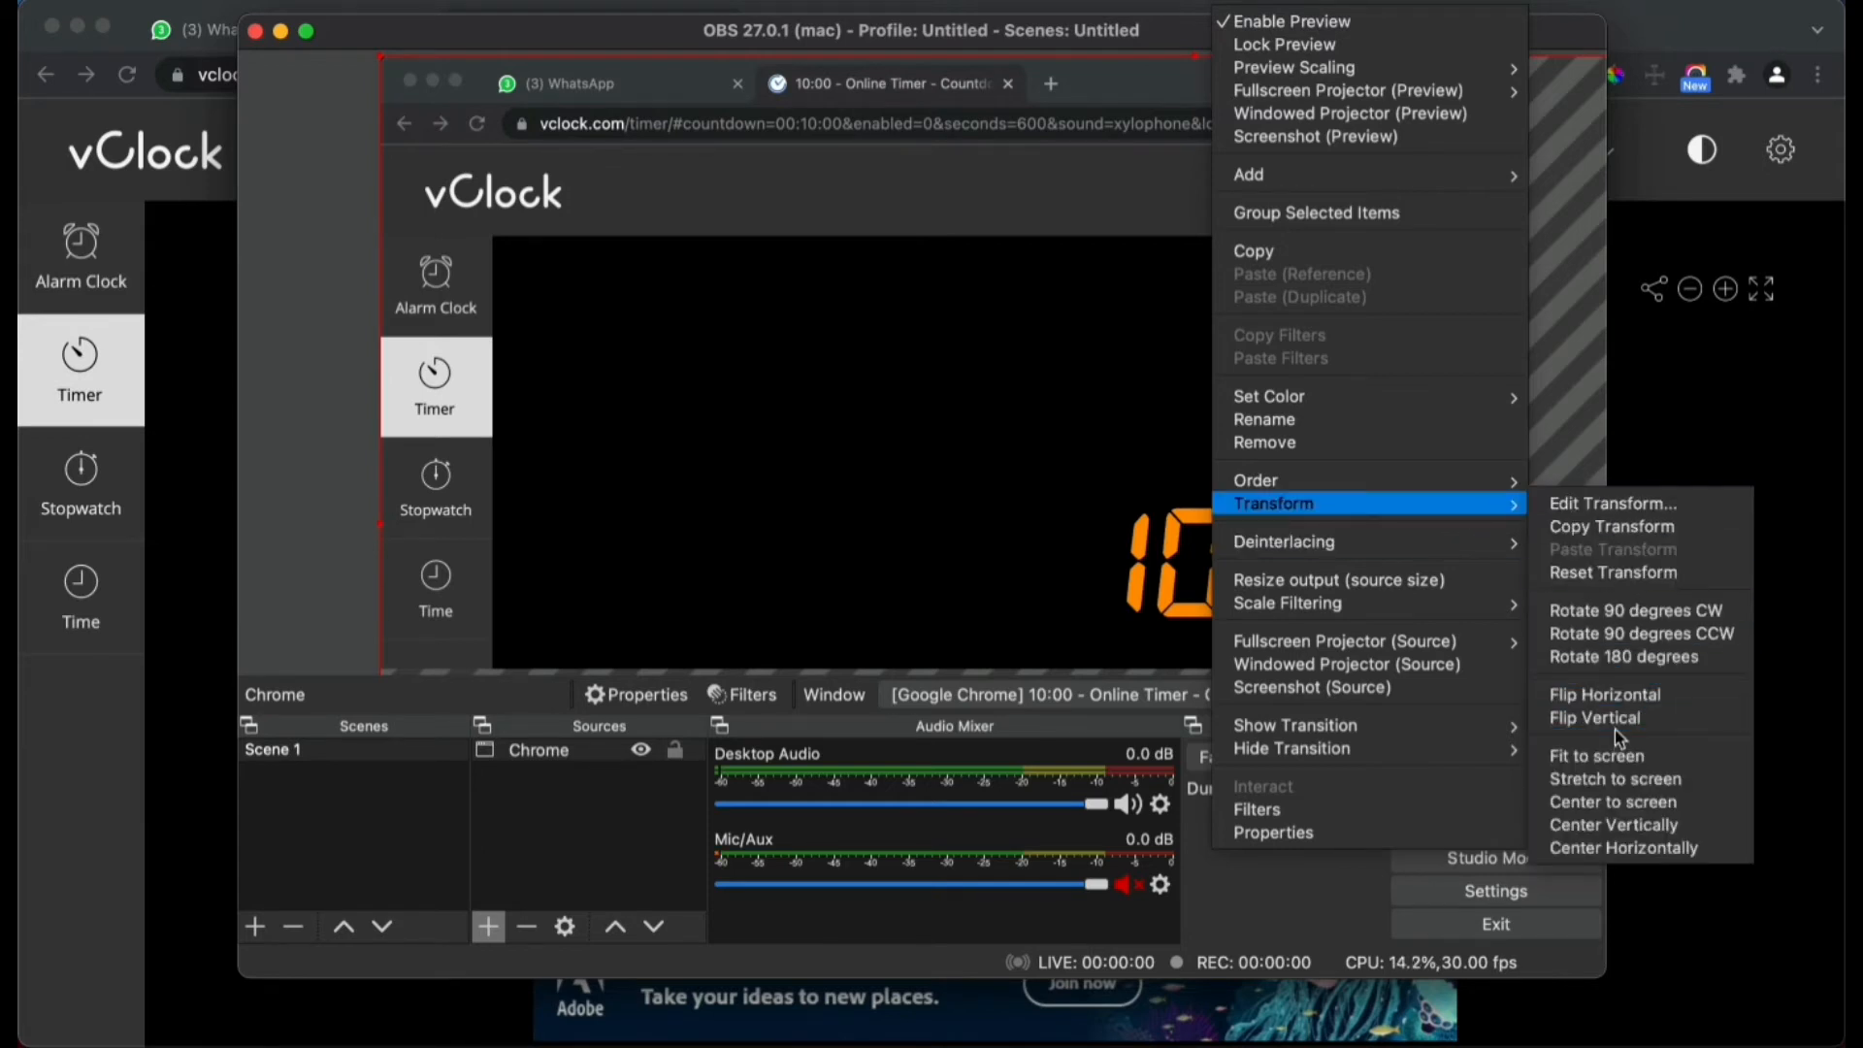
{"action": "left_click", "coordinate": [1611, 780]}
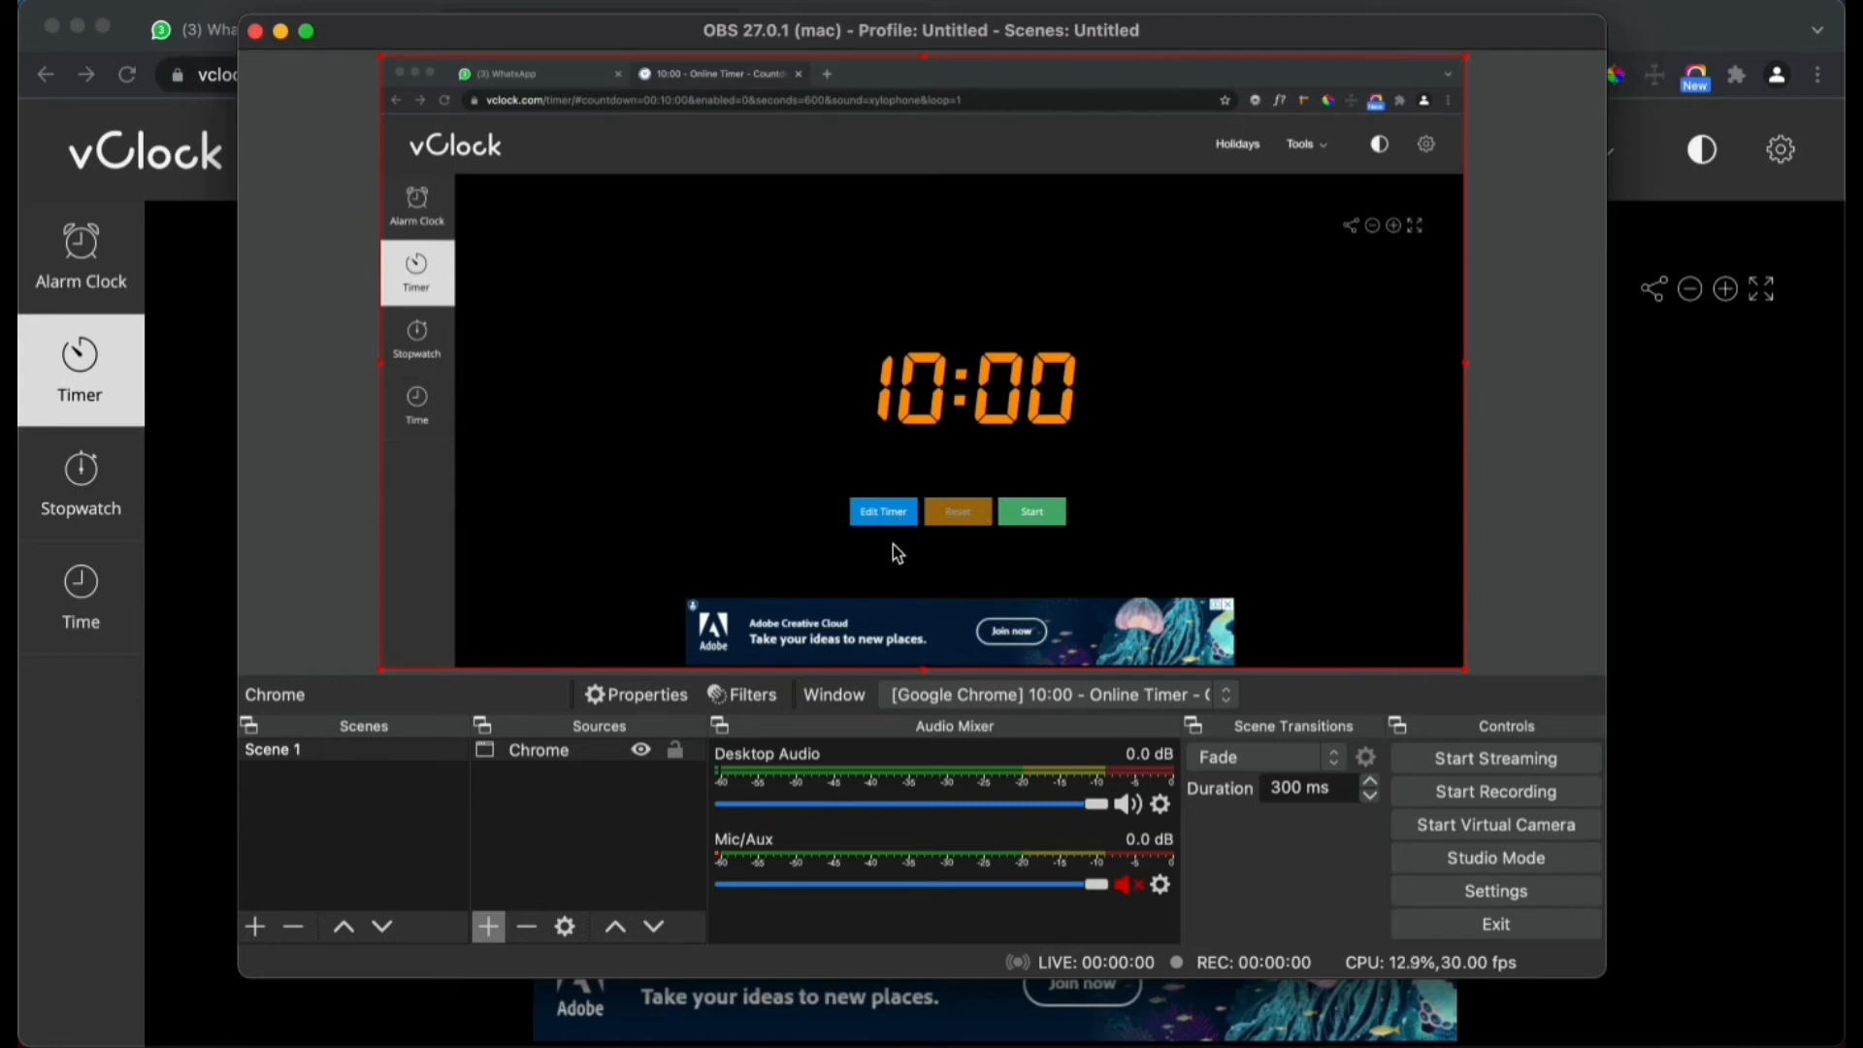
Add a Crop/Pad effect filter with its default name to the Chrome source.
{"action": "right_click", "coordinate": [745, 361]}
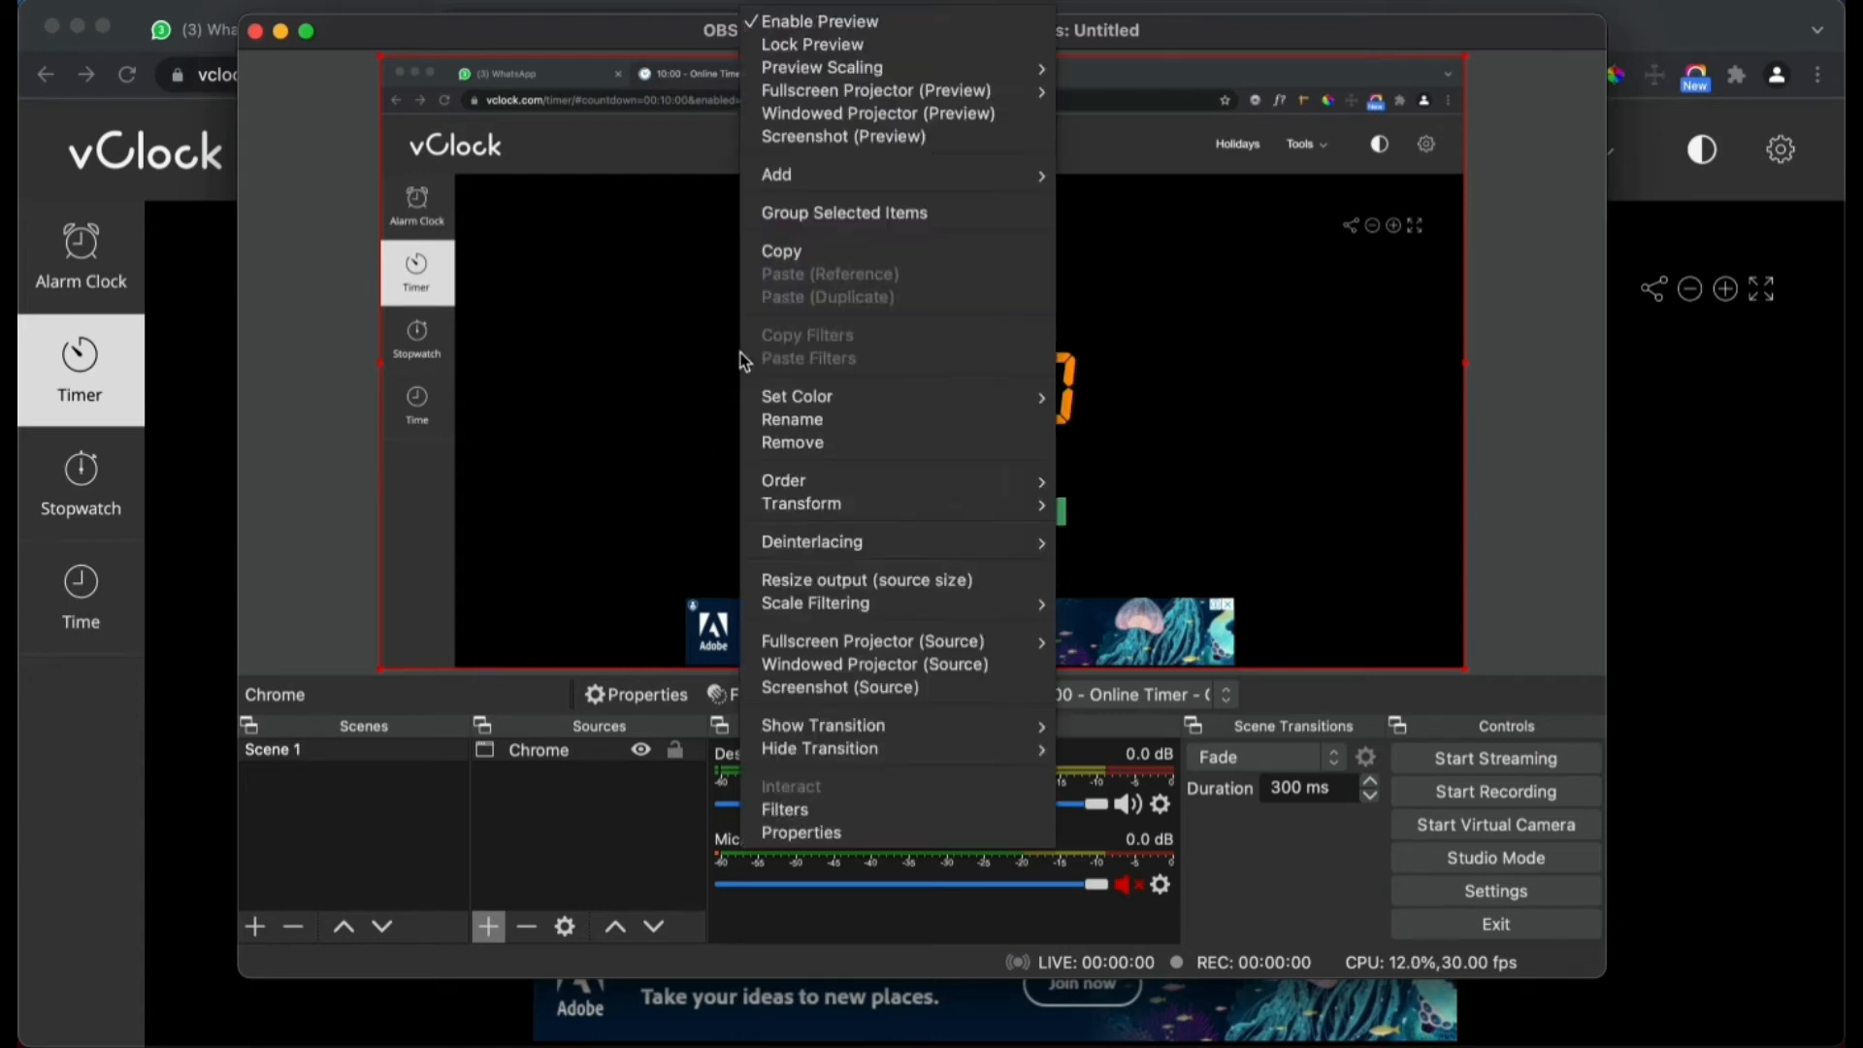
{"action": "left_click", "coordinate": [851, 810]}
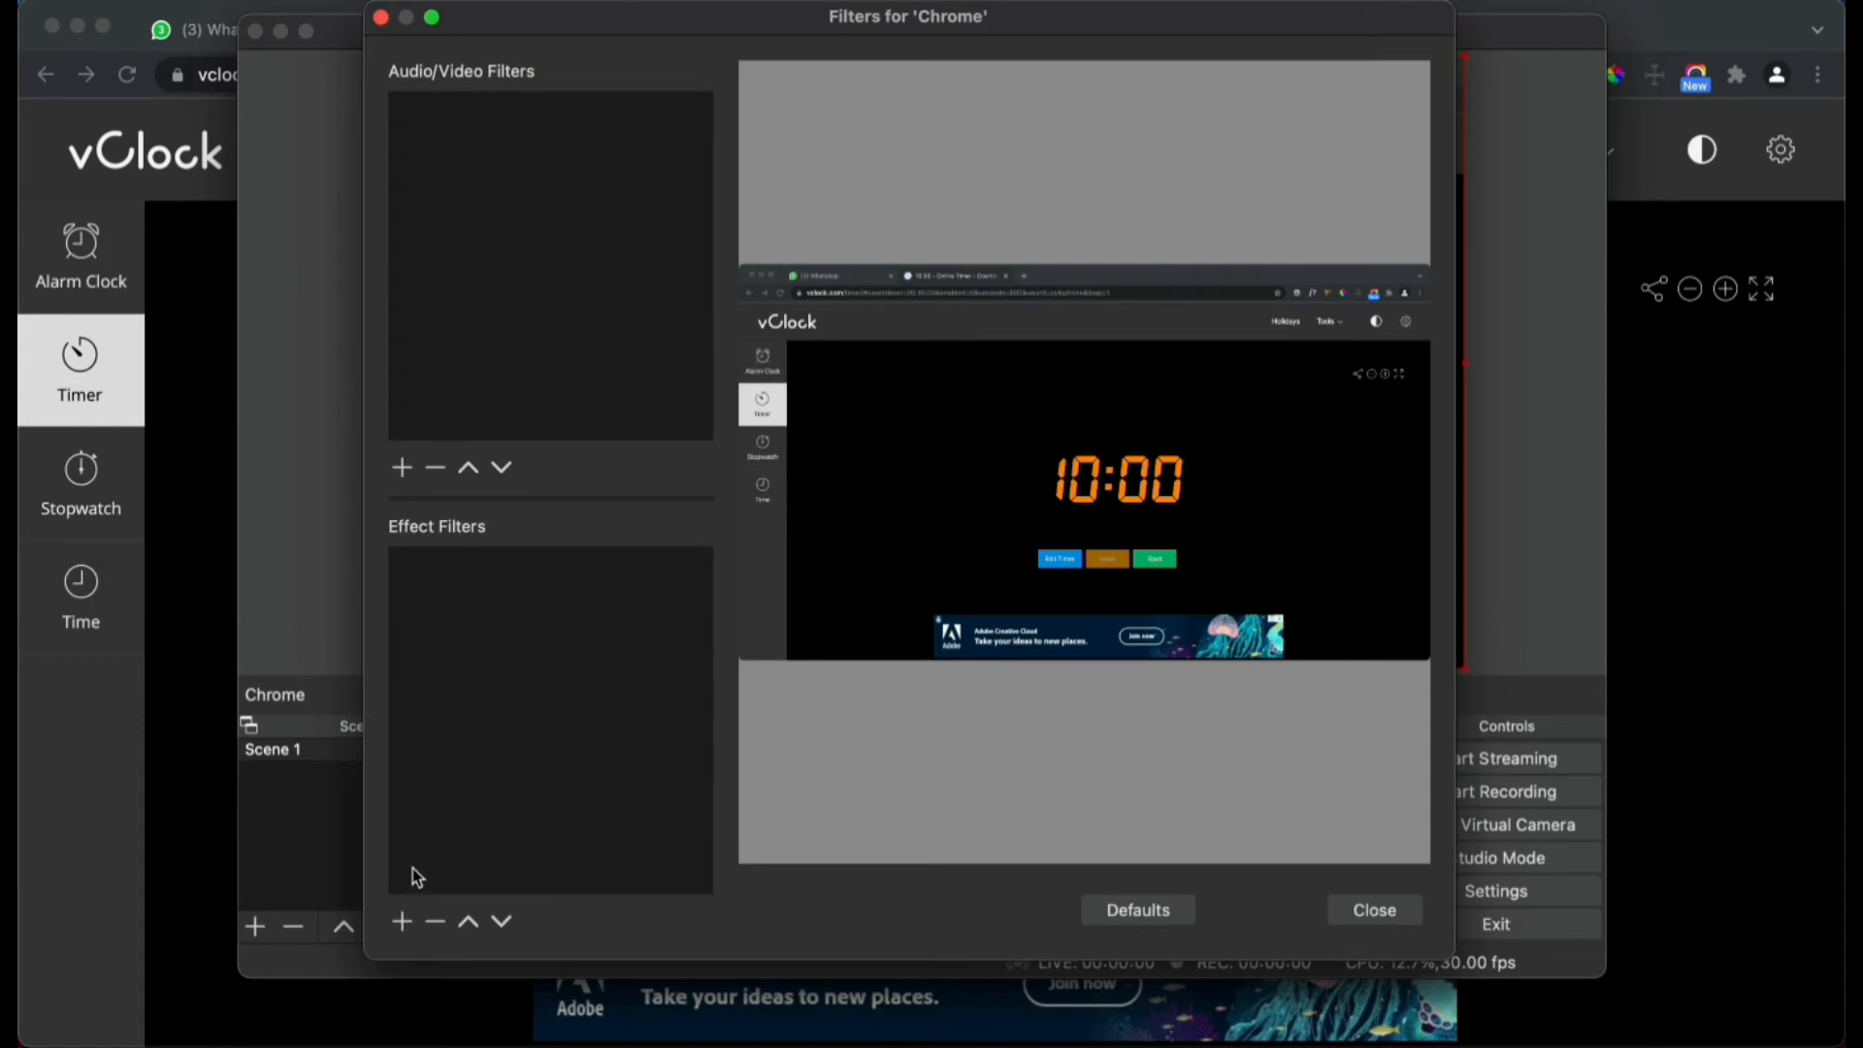
{"action": "left_click", "coordinate": [402, 922]}
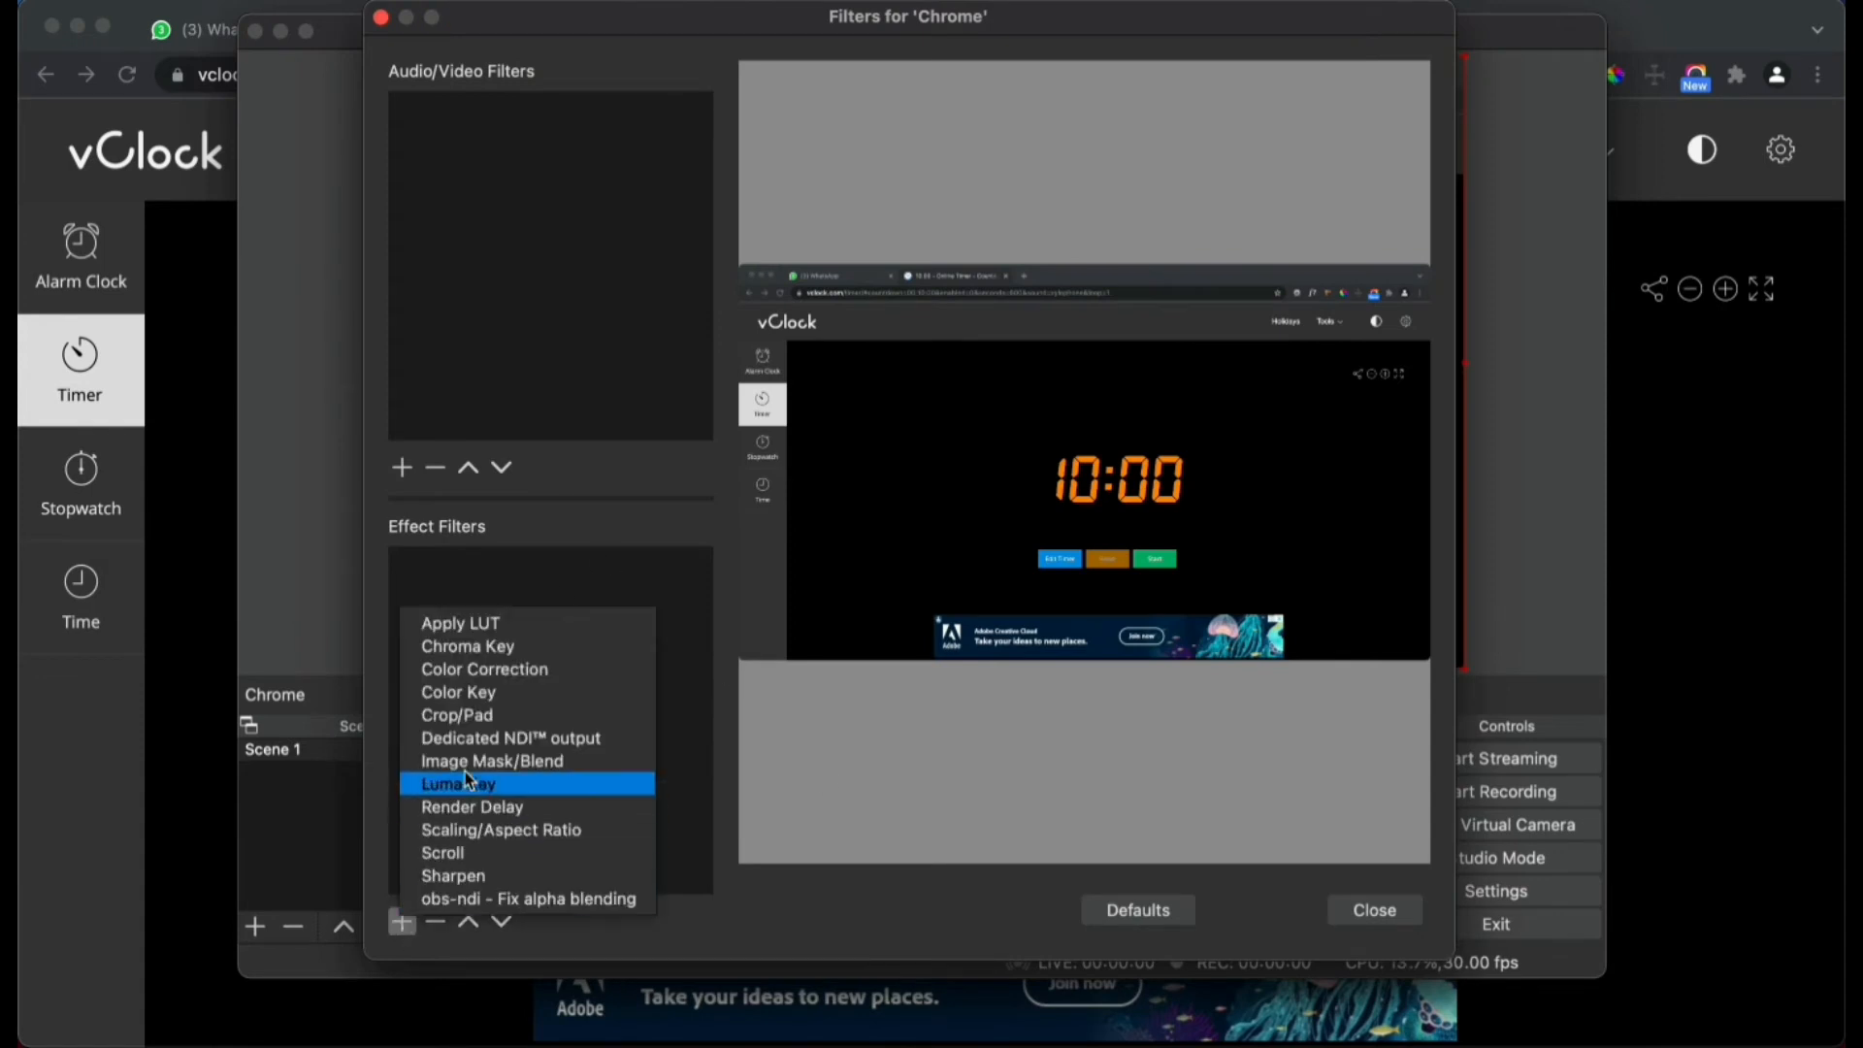
{"action": "left_click", "coordinate": [480, 714]}
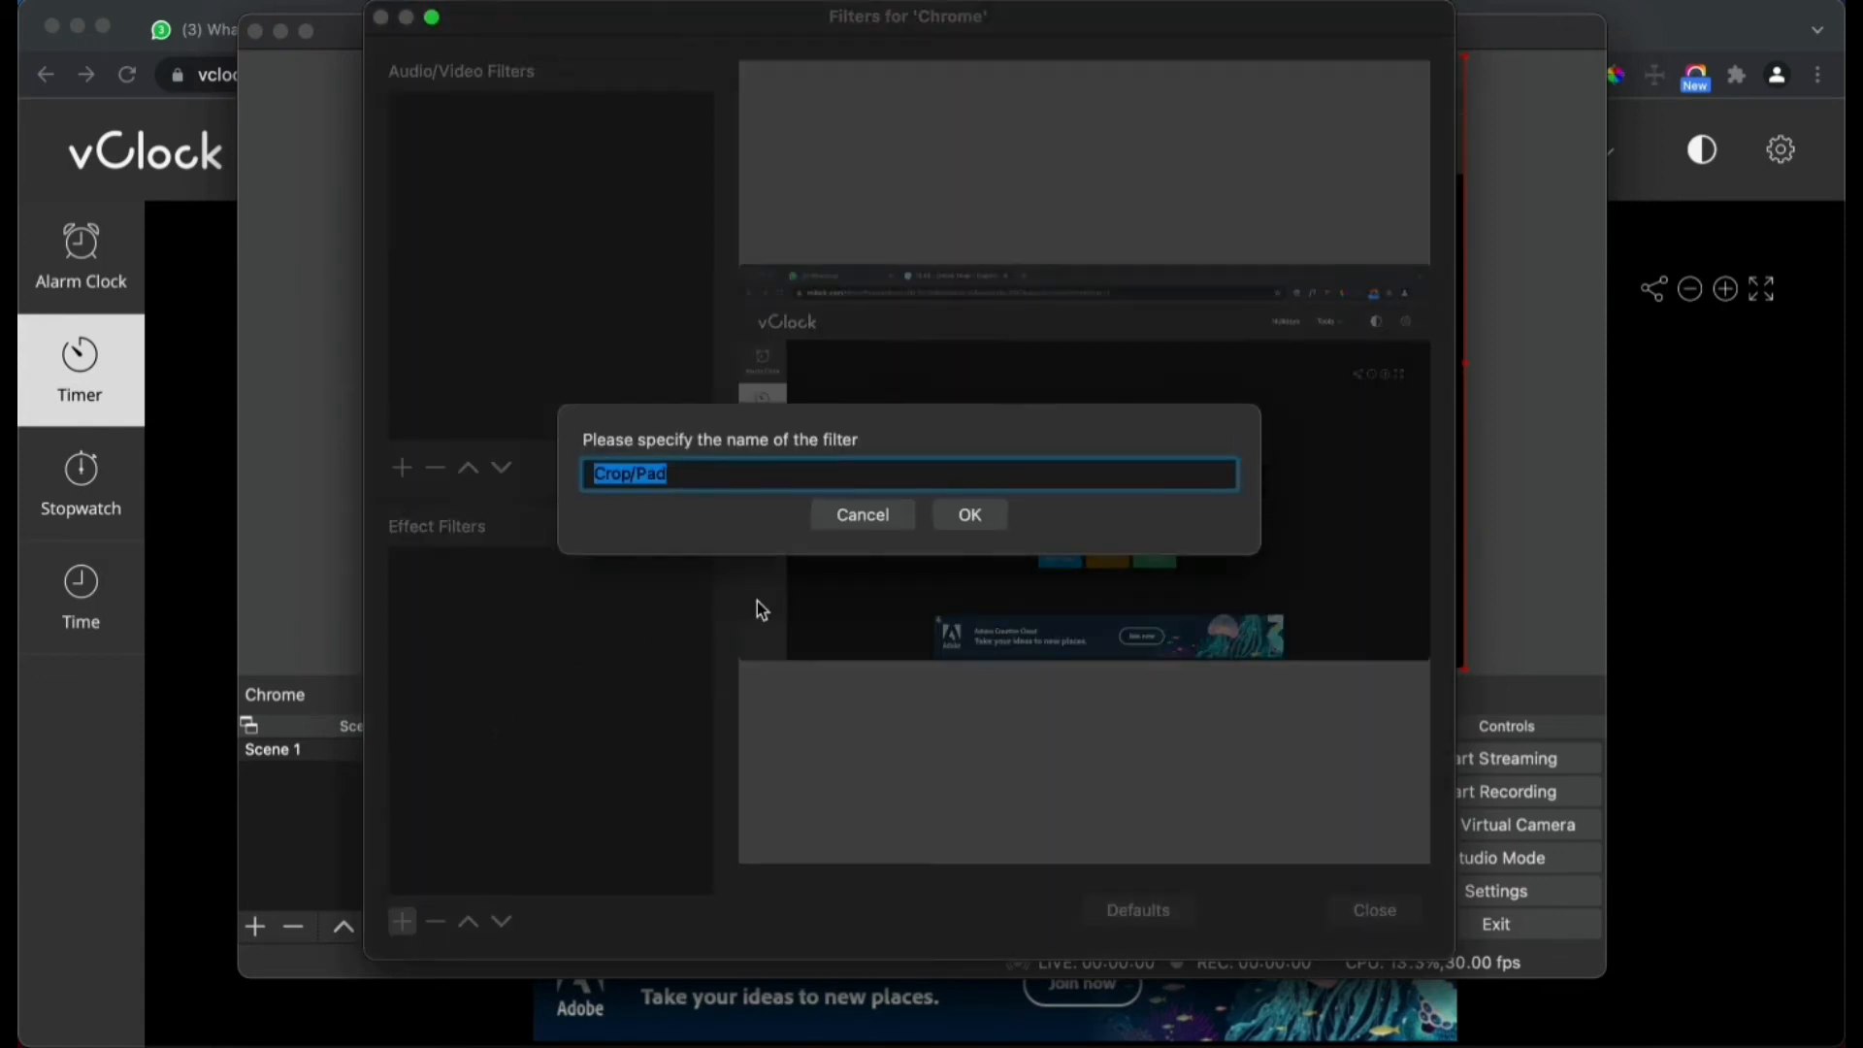
{"action": "left_click", "coordinate": [980, 516]}
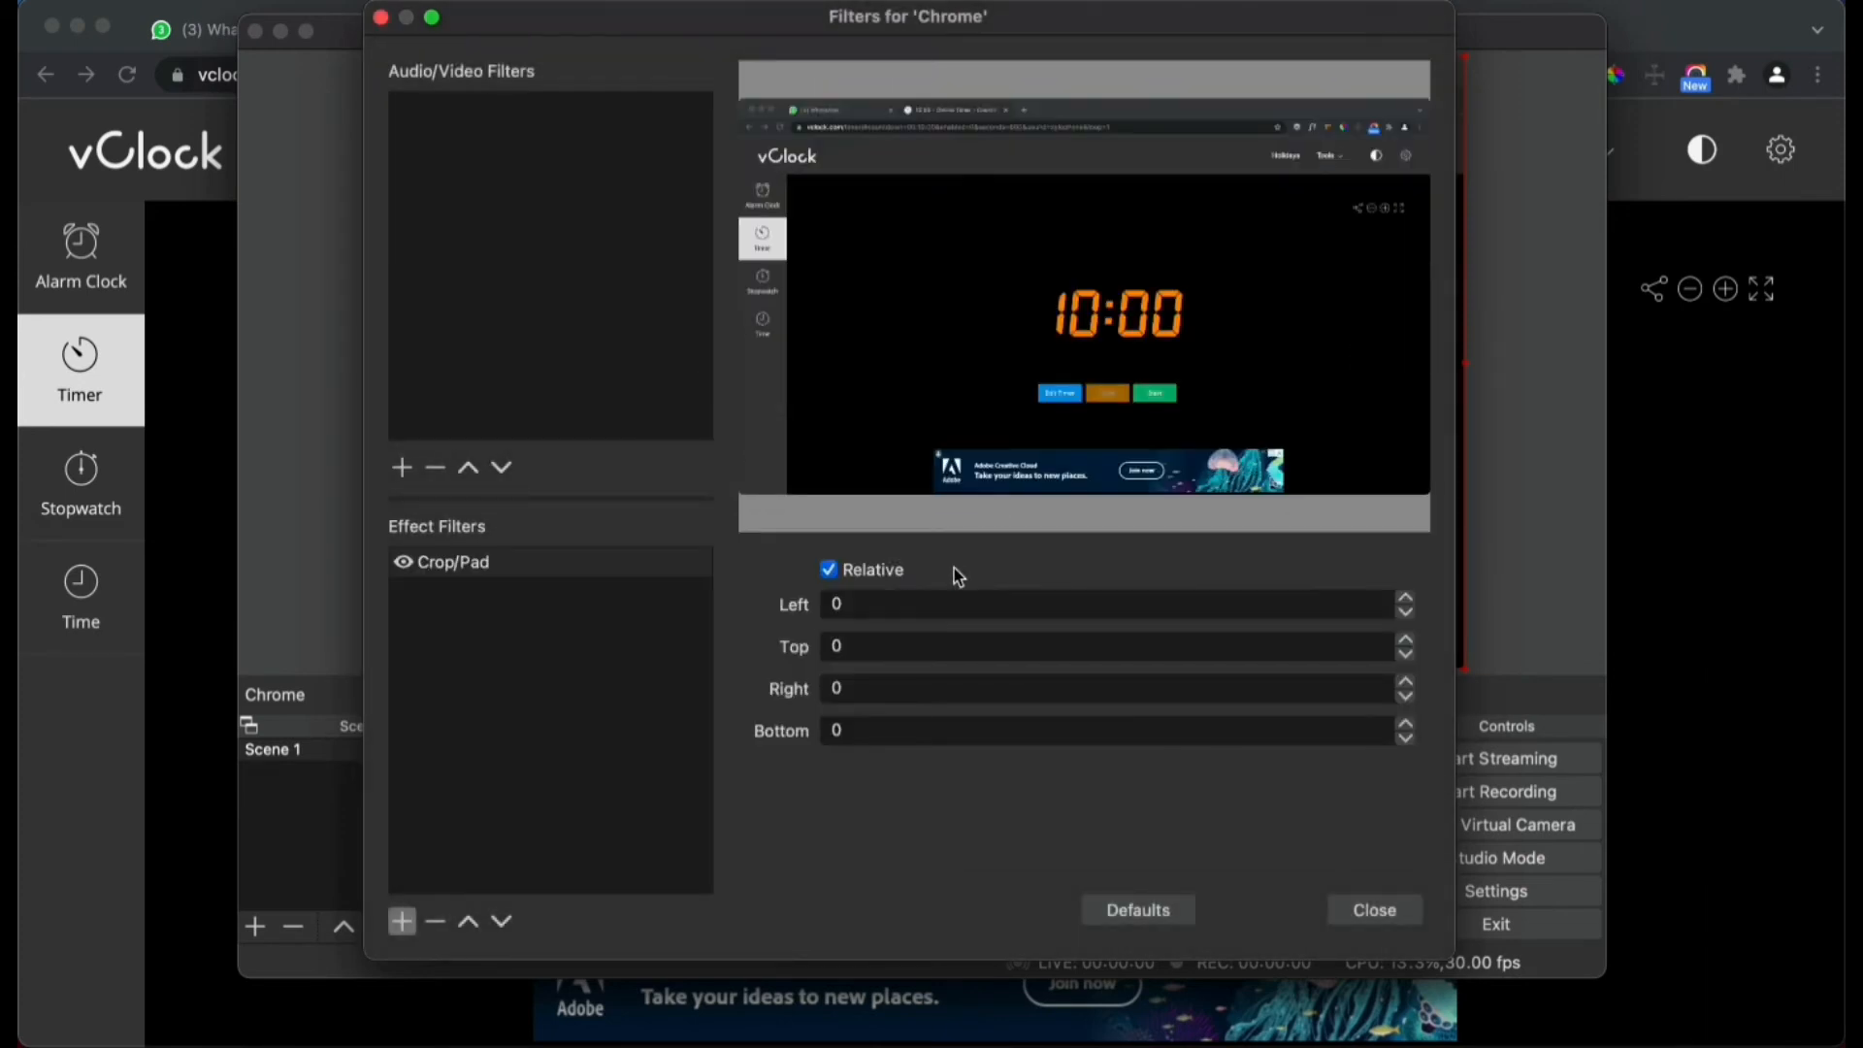
Set the Crop/Pad filter's left crop to 1000.
{"action": "double_click", "coordinate": [883, 602]}
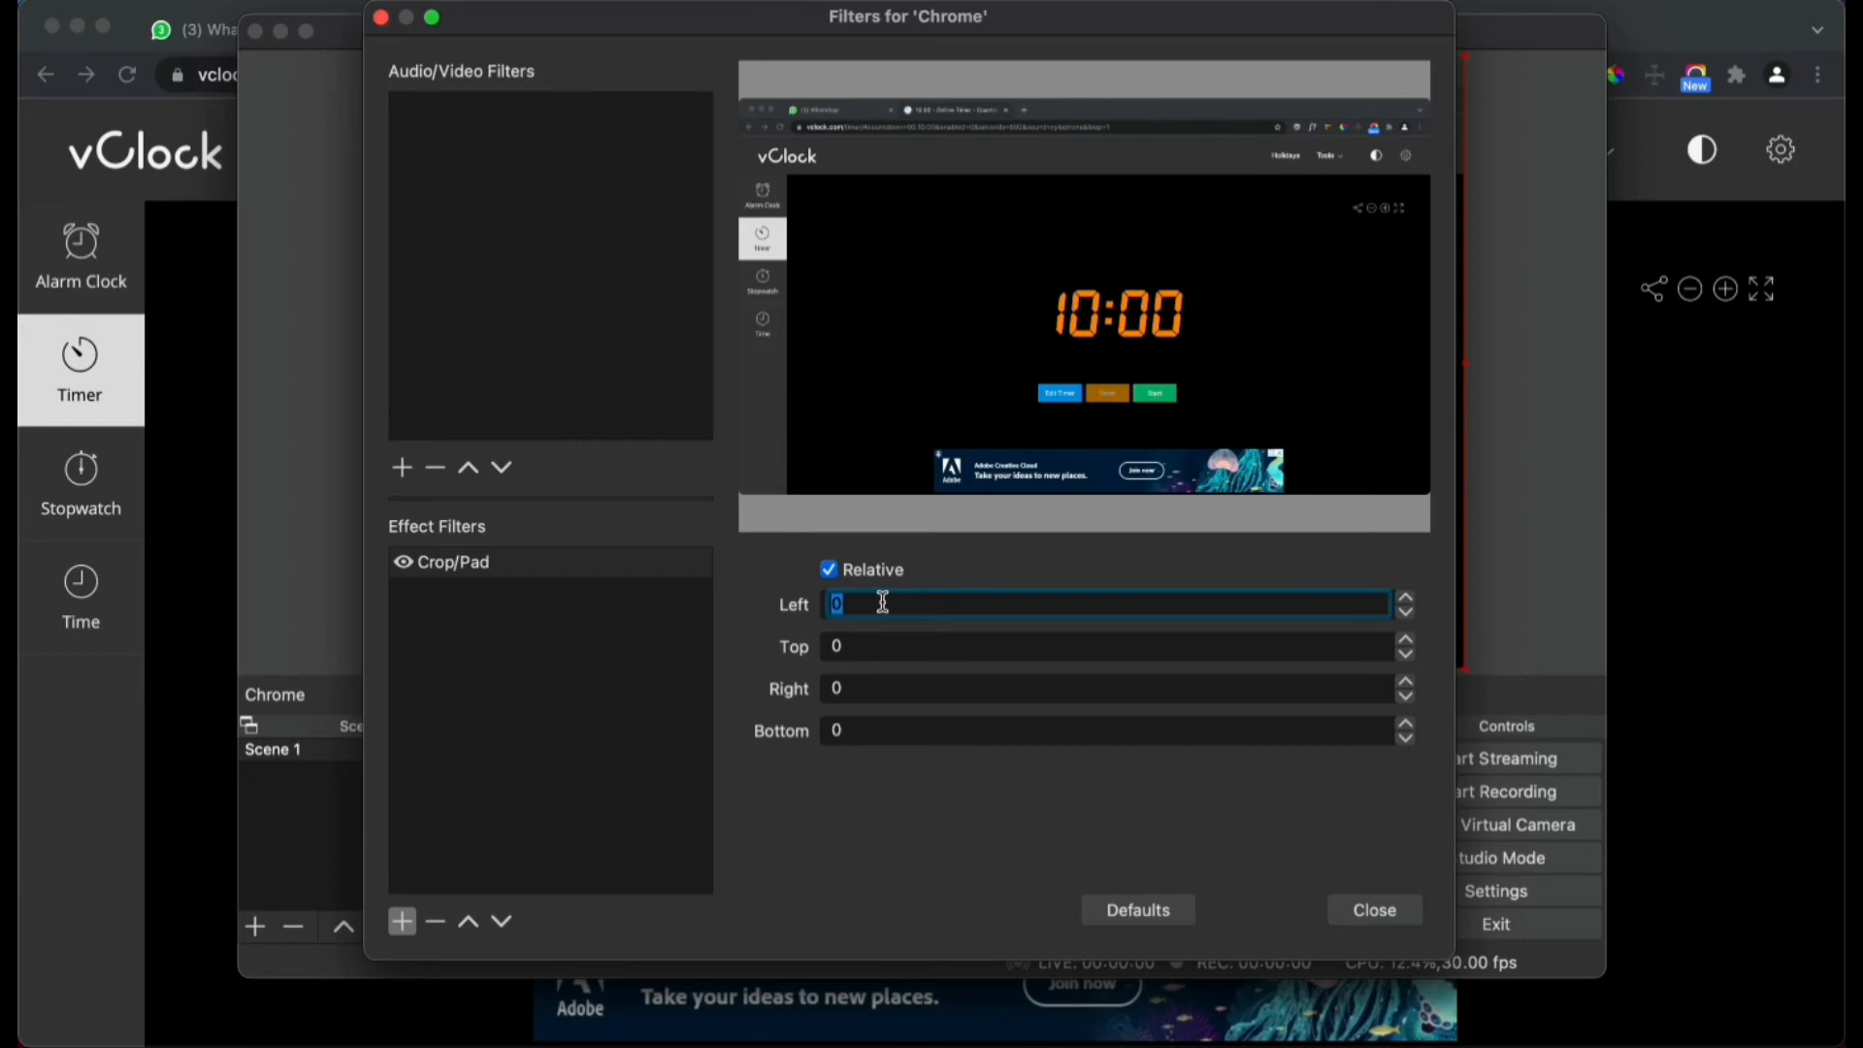
{"action": "type", "text": "100"}
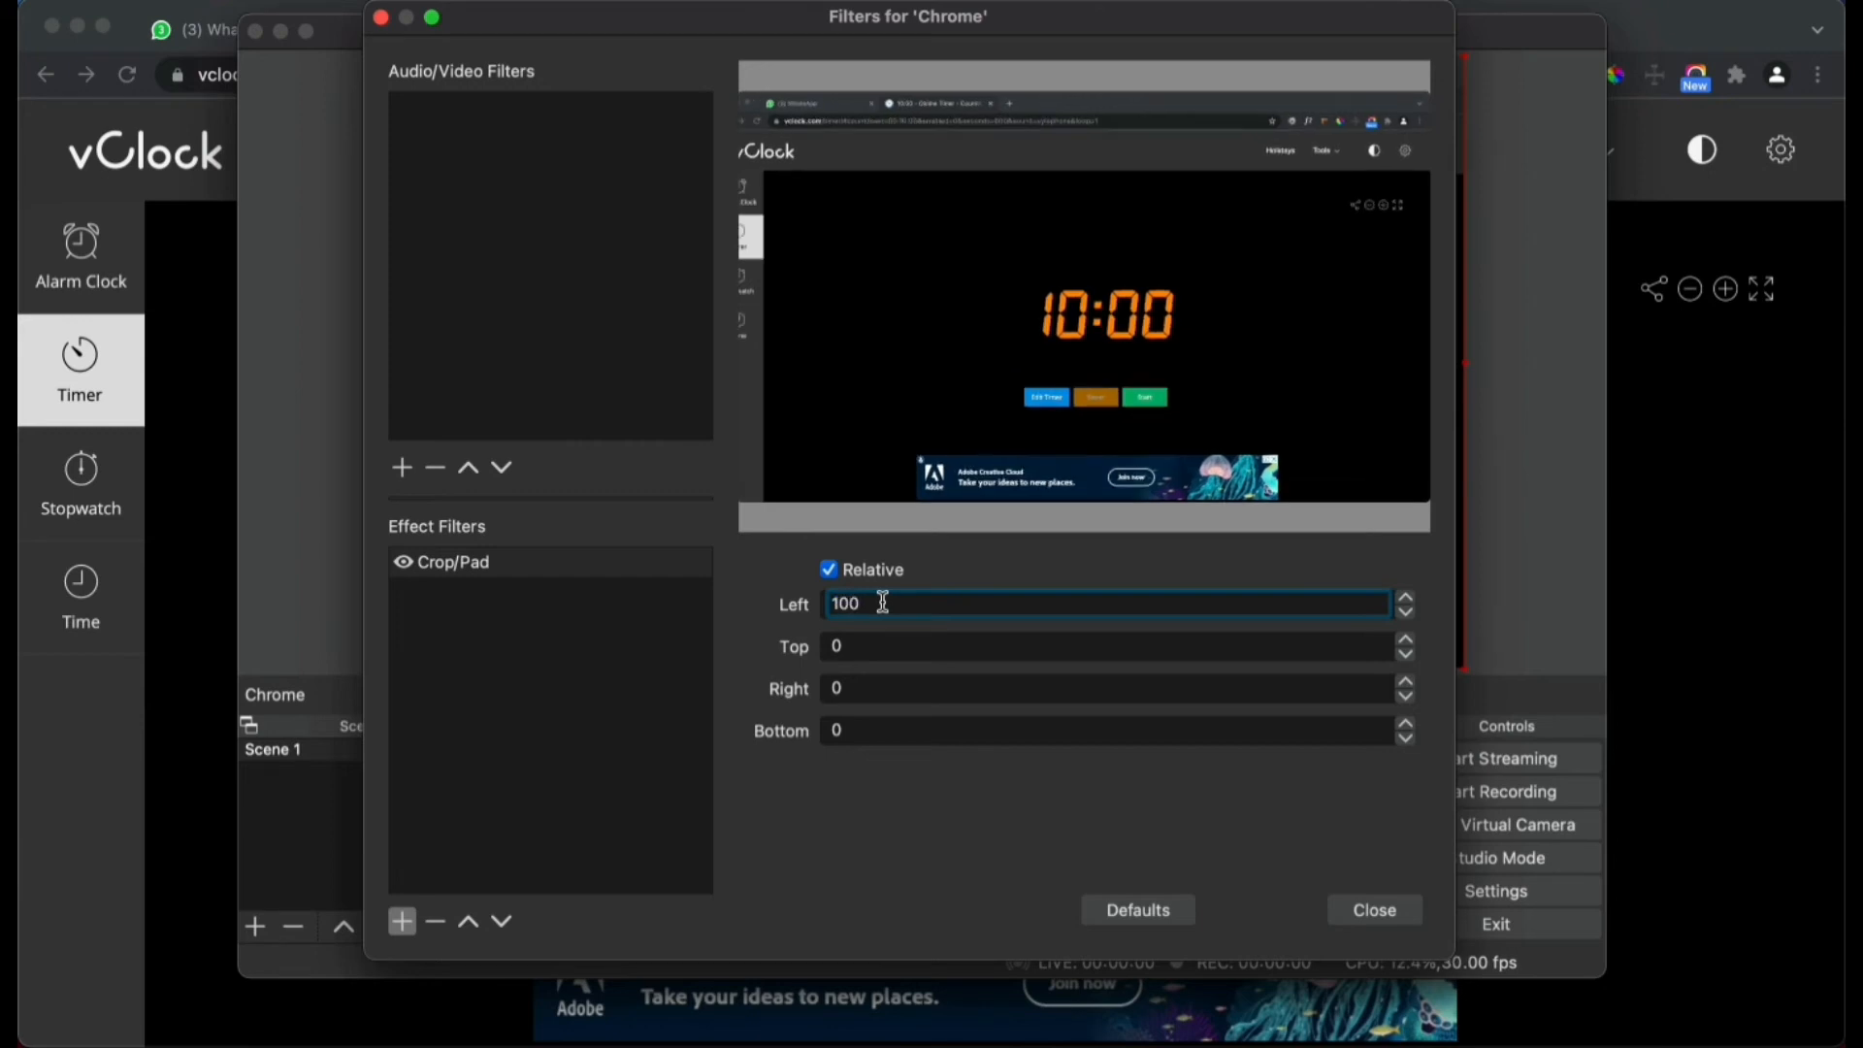
{"action": "type", "text": "0"}
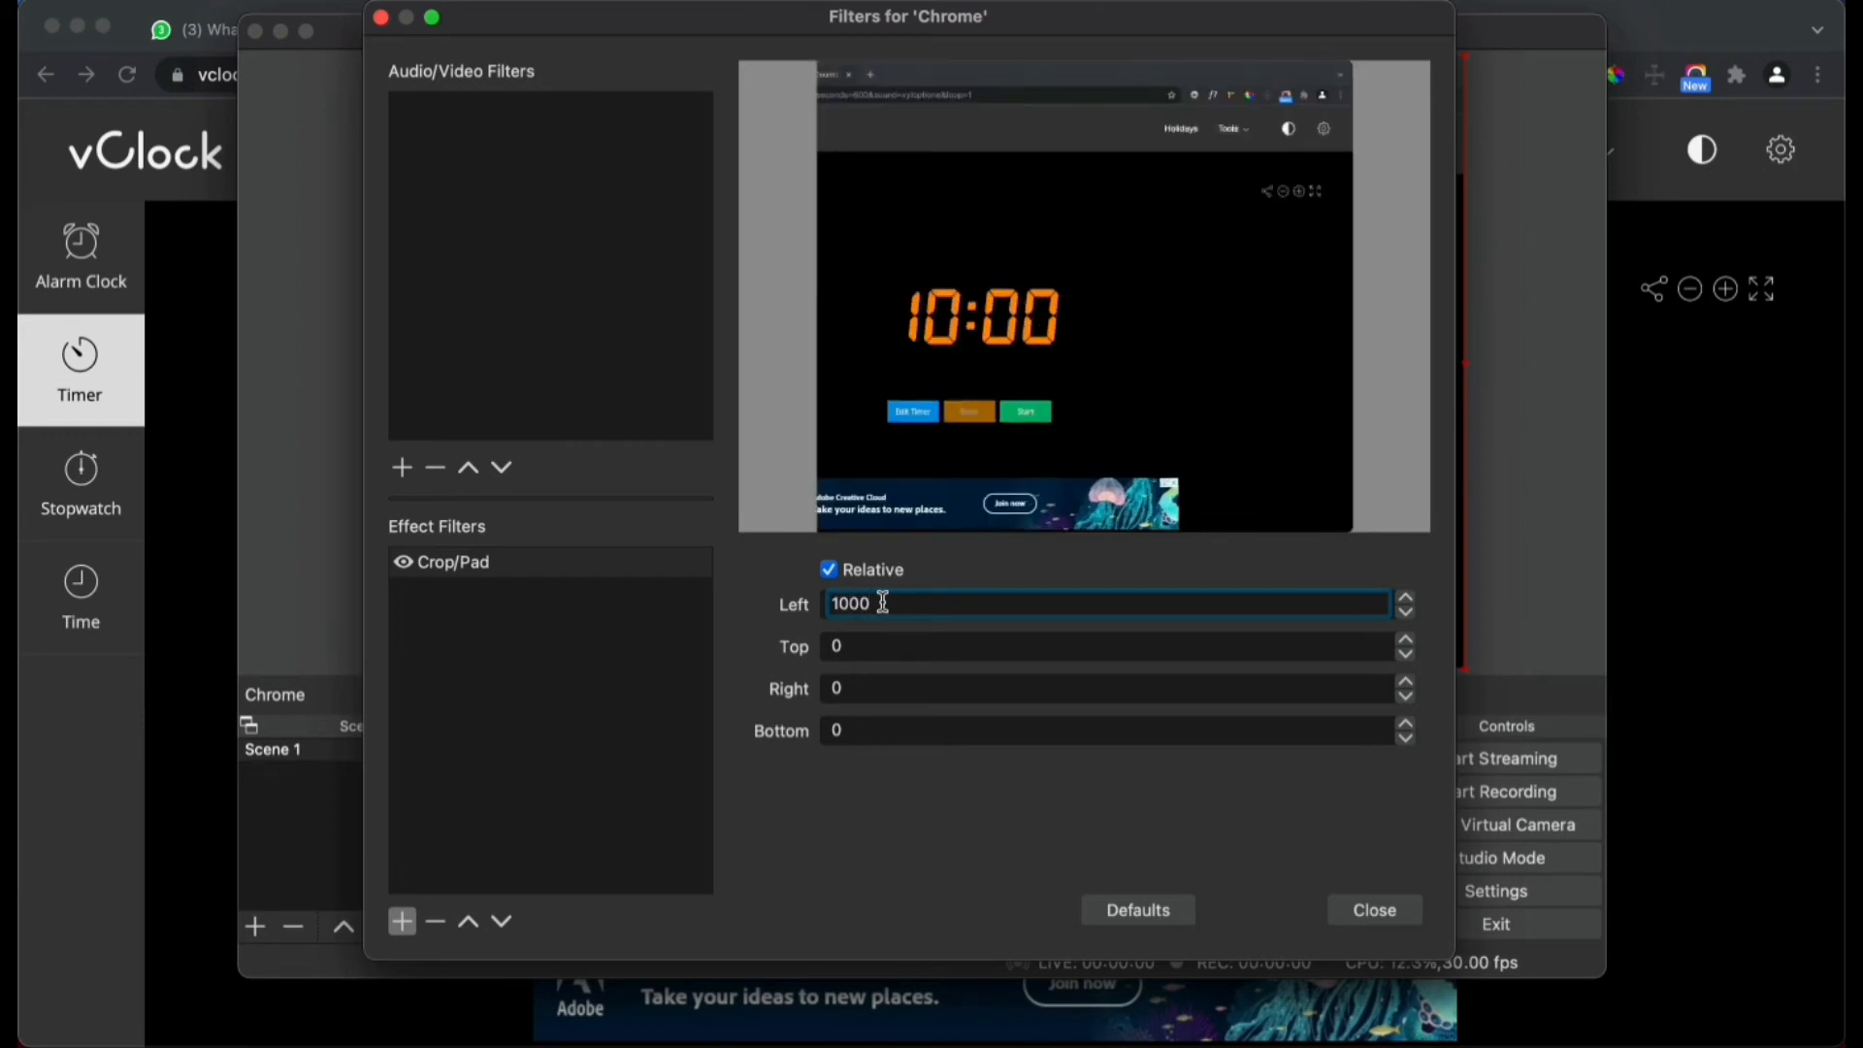
{"action": "key", "text": "Tab"}
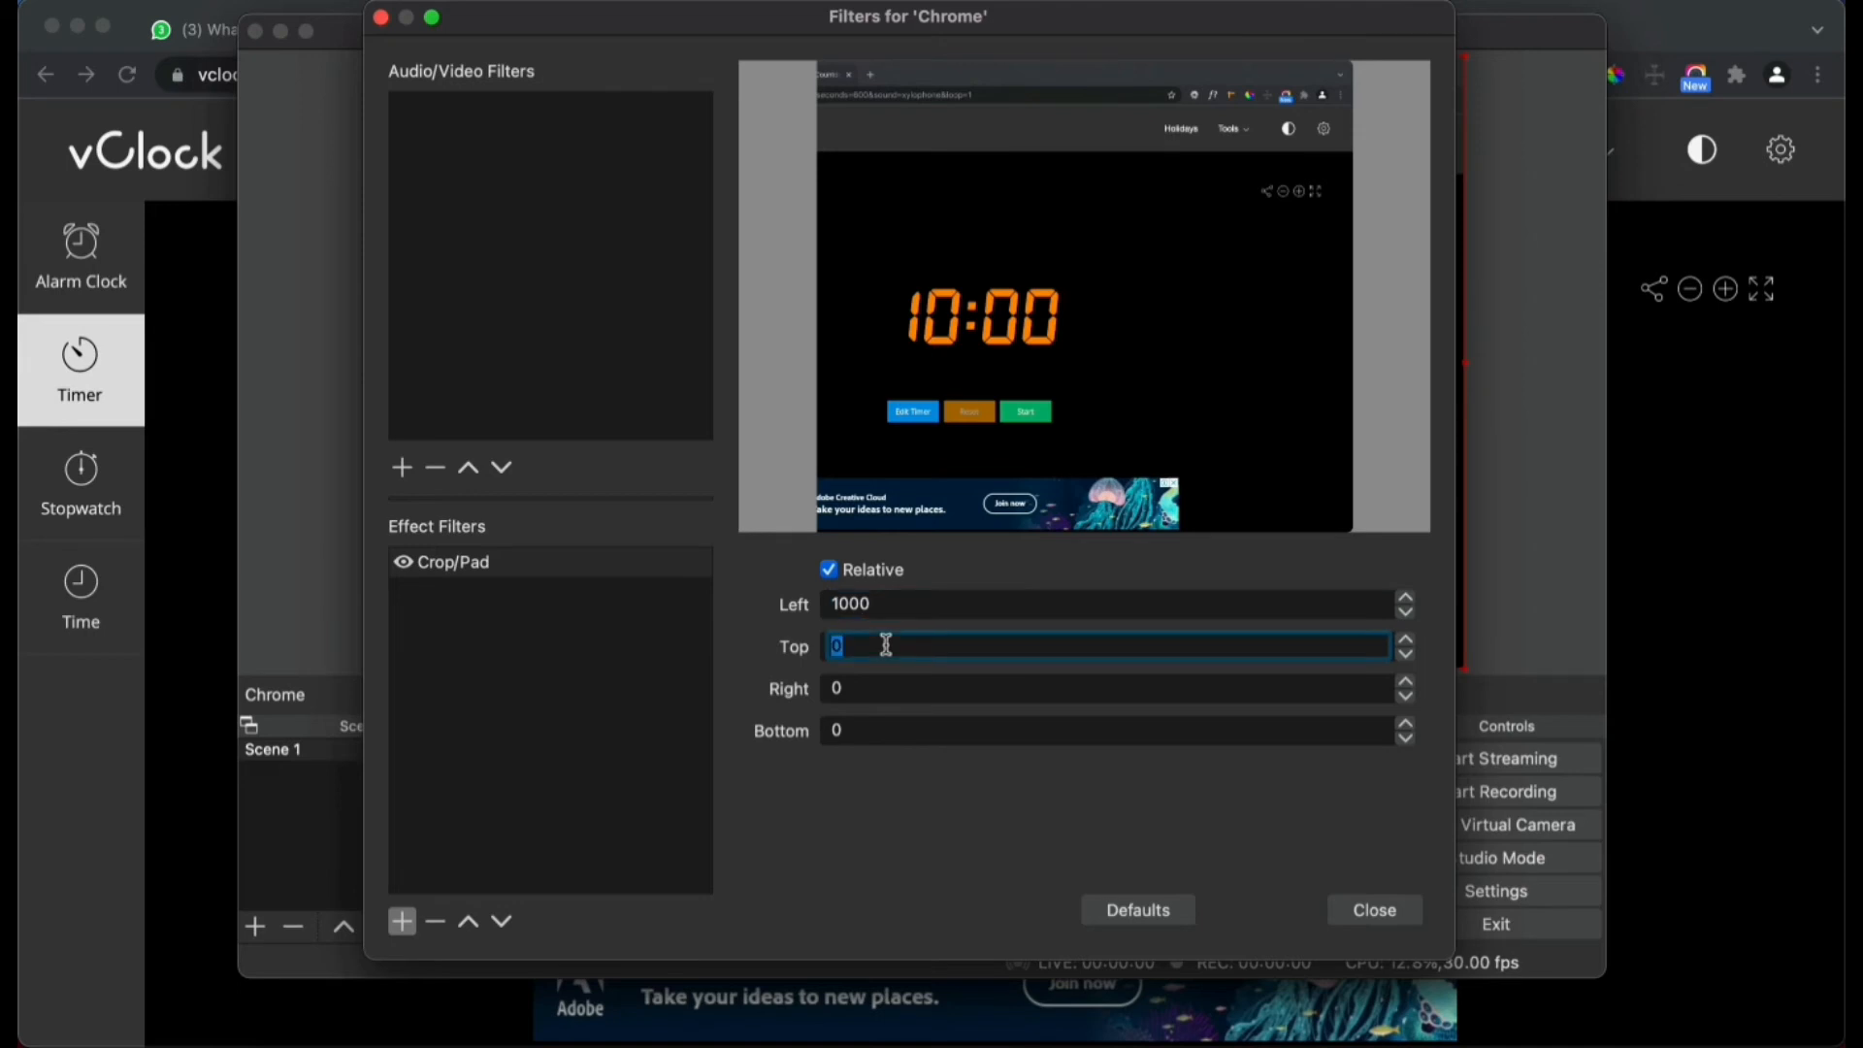
Set the Crop/Pad filter's top crop to 700 and its right crop to 1000.
{"action": "type", "text": "500"}
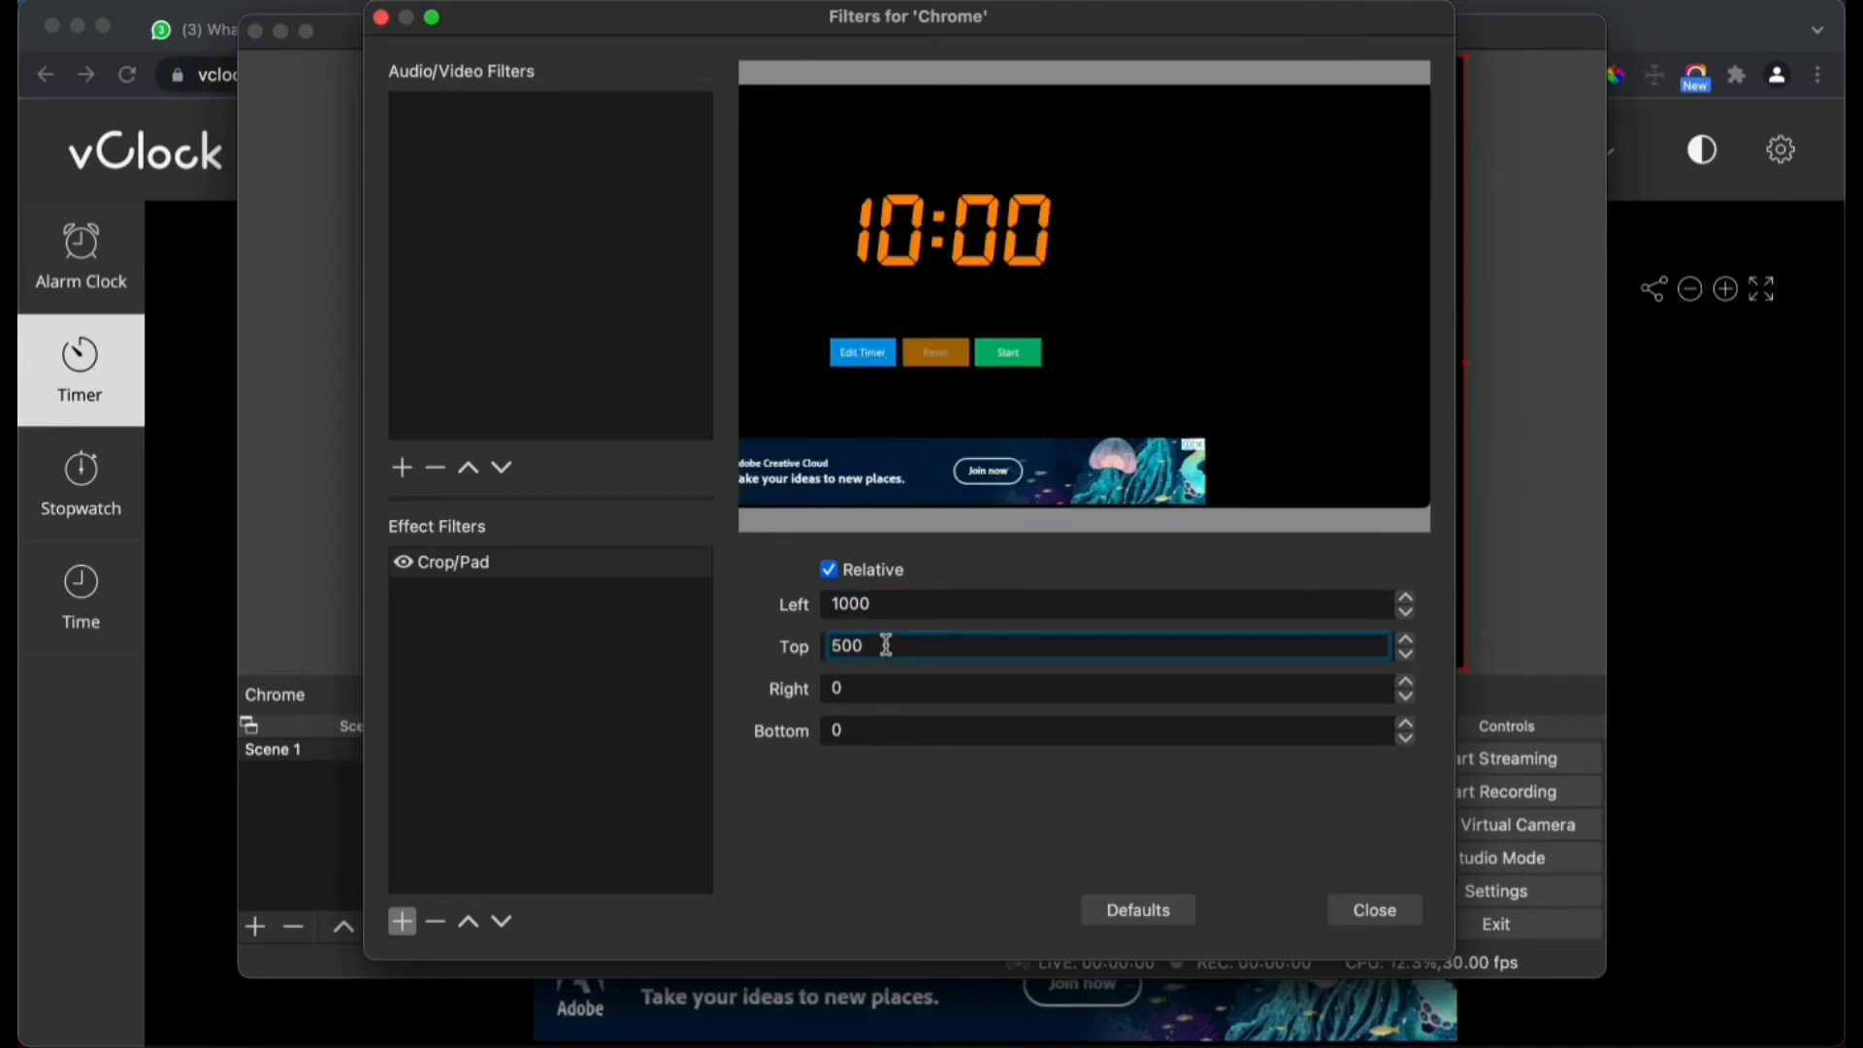
{"action": "key", "text": "BackSpace"}
{"action": "key", "text": "BackSpace"}
{"action": "key", "text": "BackSpace"}
{"action": "type", "text": "7"}
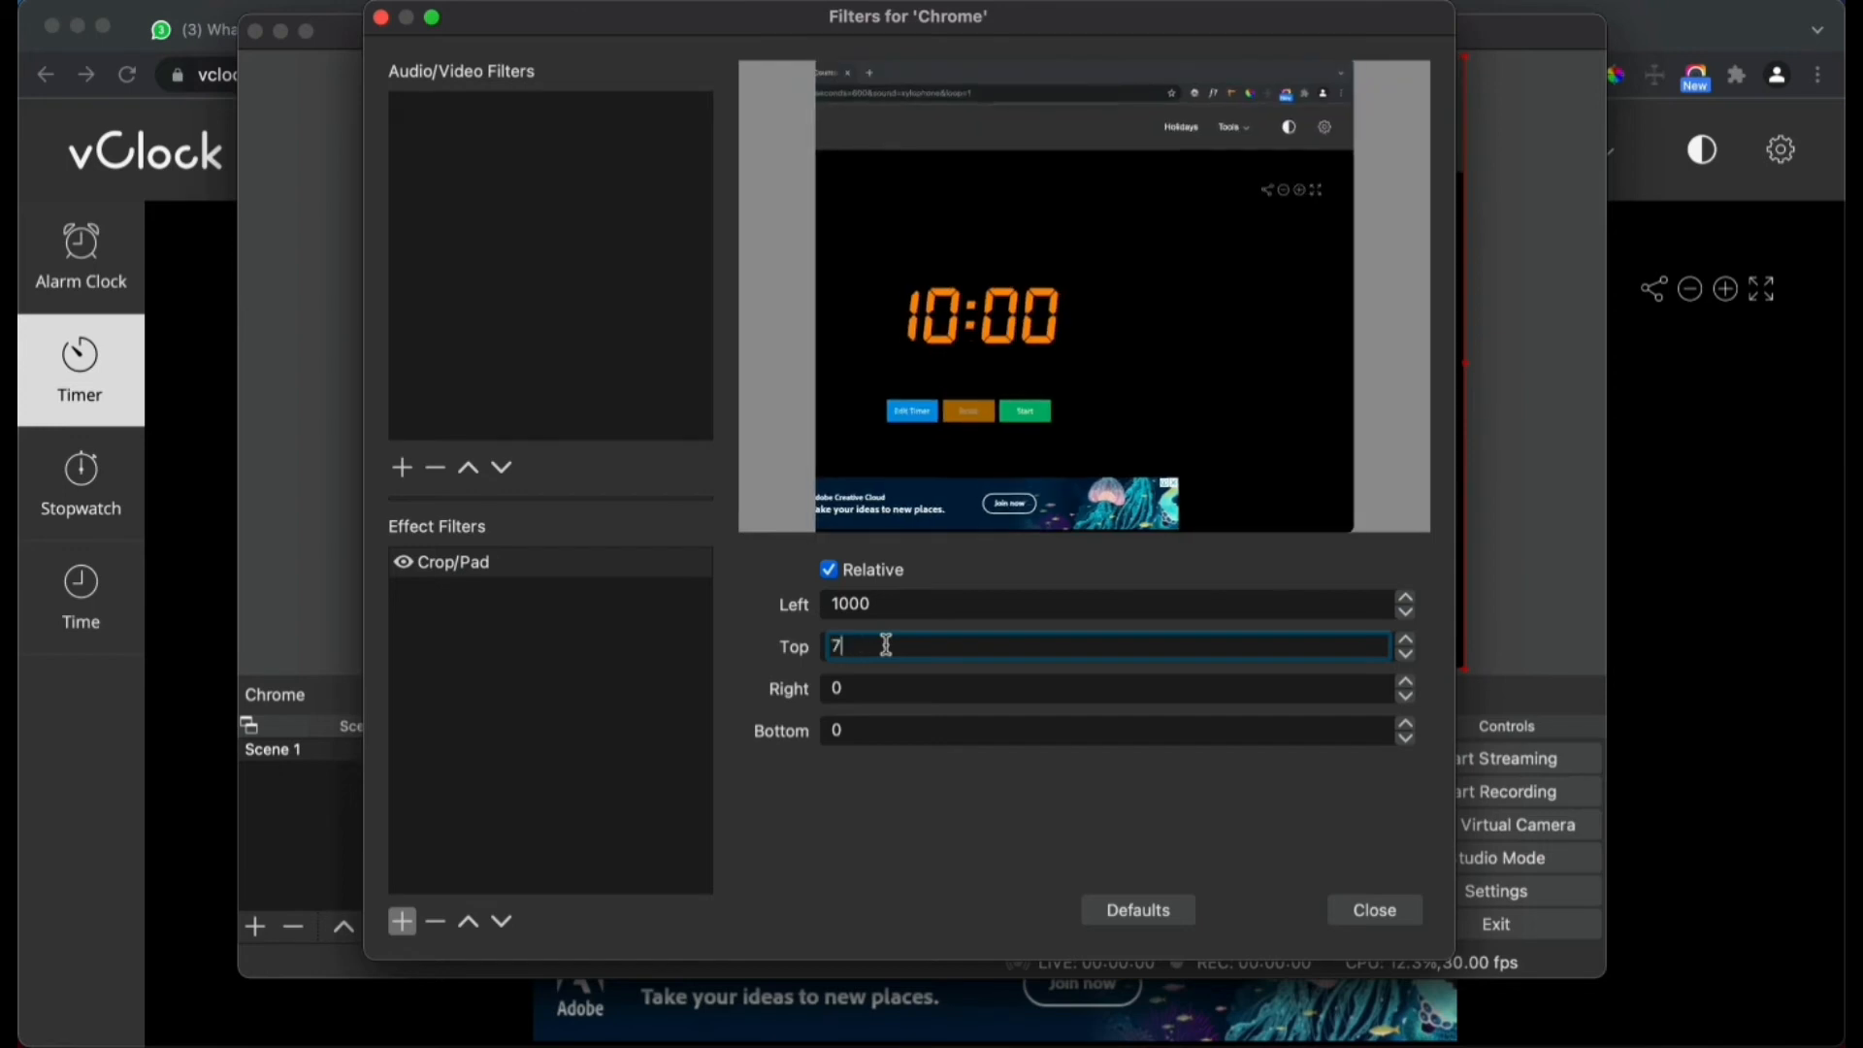
{"action": "type", "text": "00"}
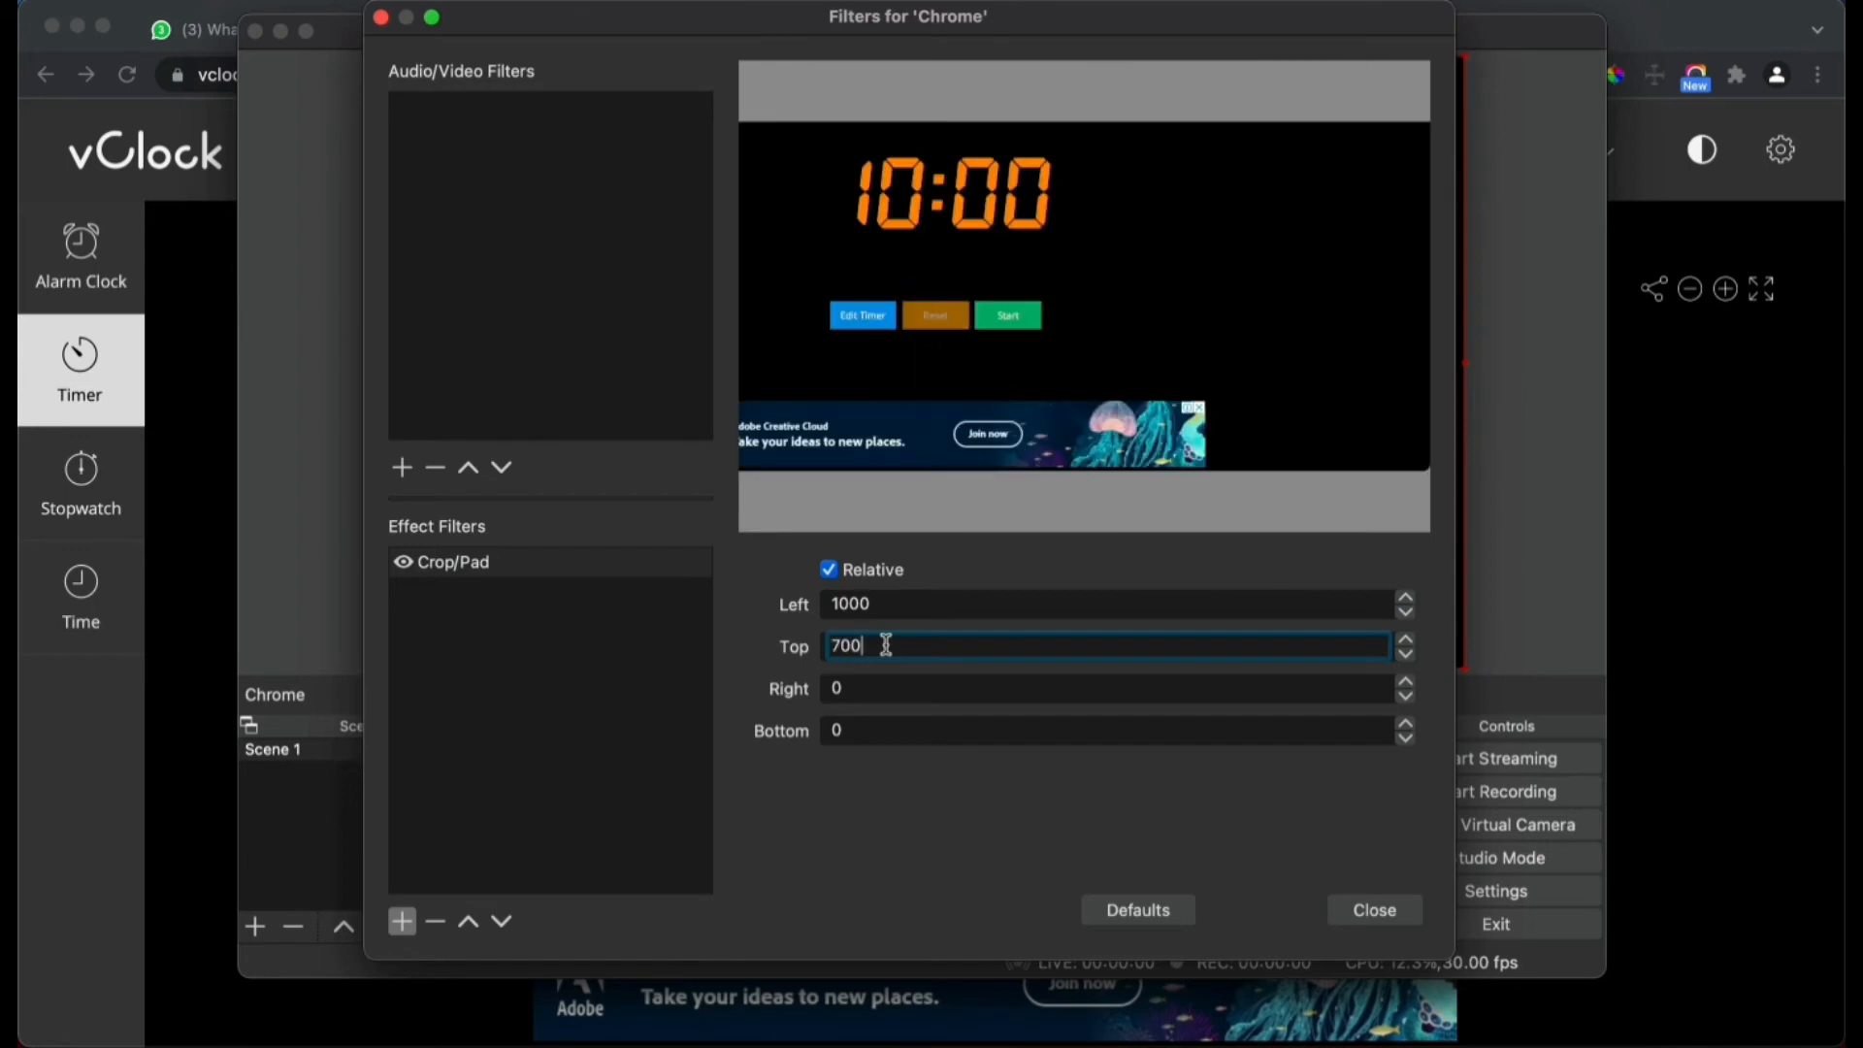
{"action": "left_click", "coordinate": [867, 691]}
{"action": "type", "text": "1000"}
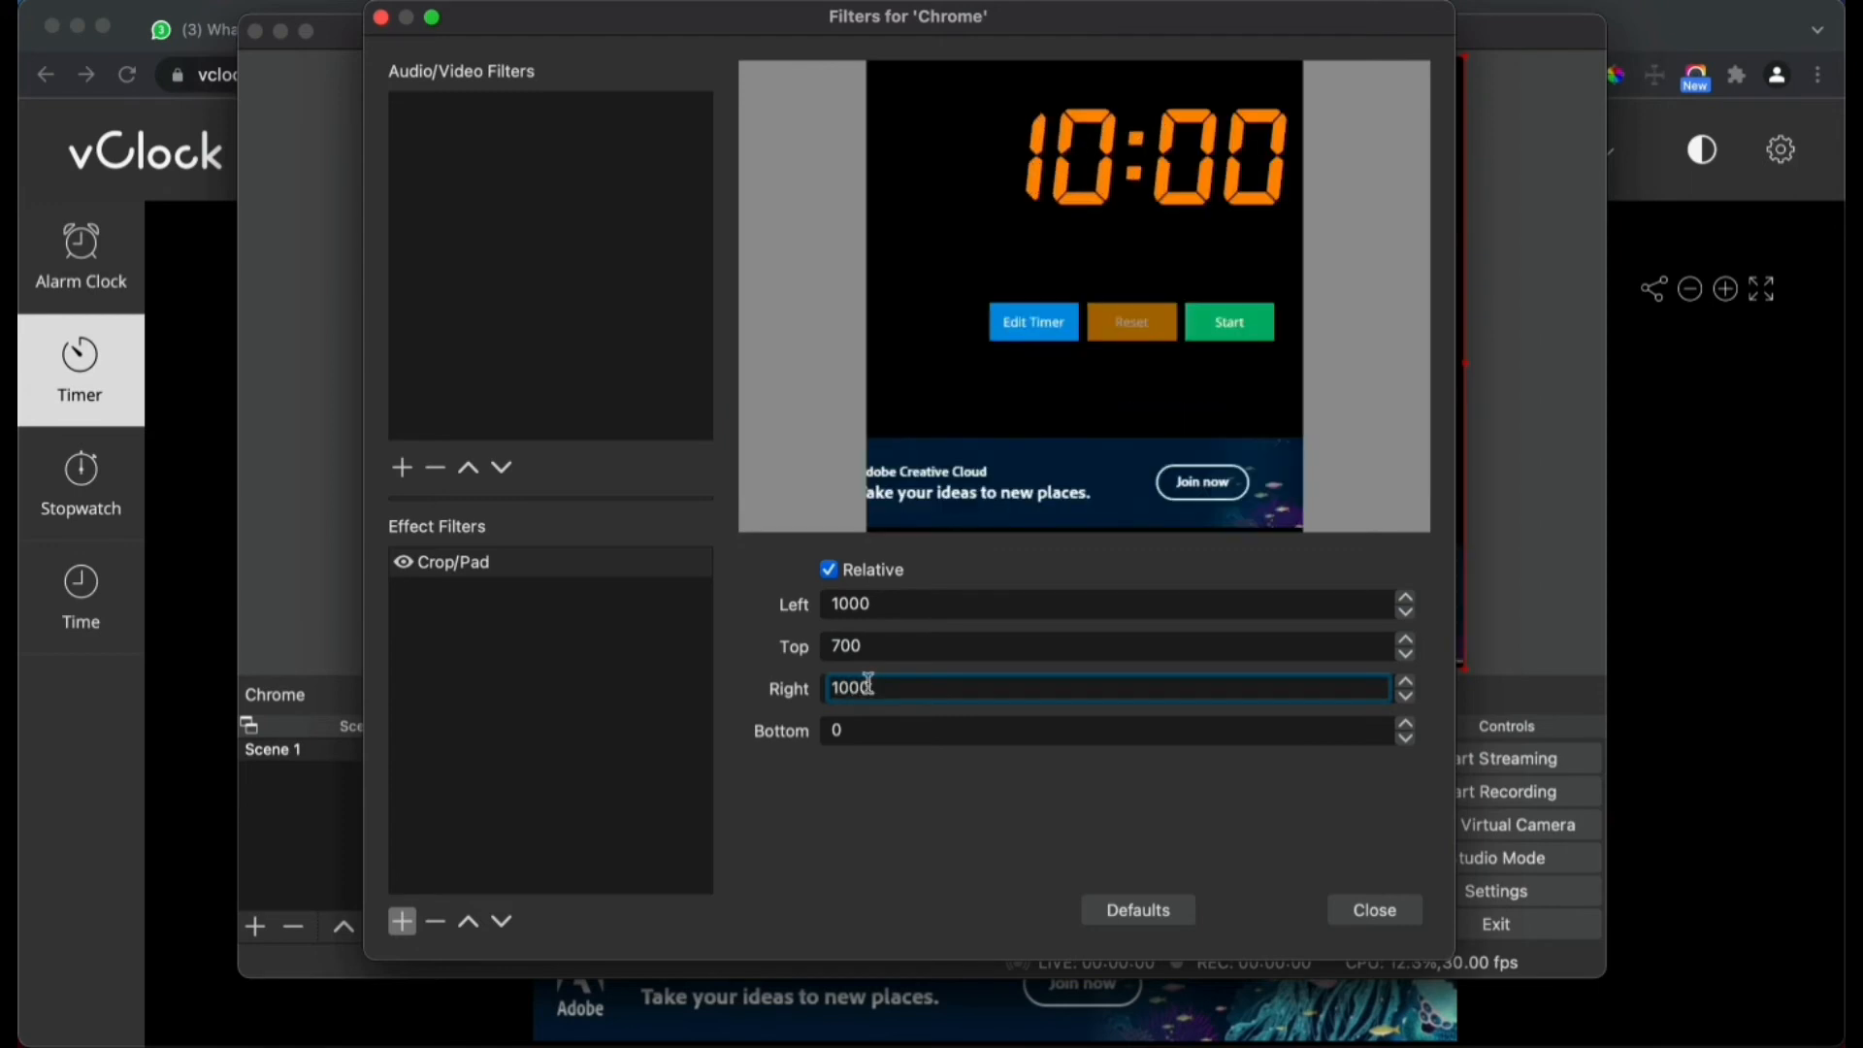
Set the Crop/Pad filter's left crop to 1200.
{"action": "left_click", "coordinate": [849, 602]}
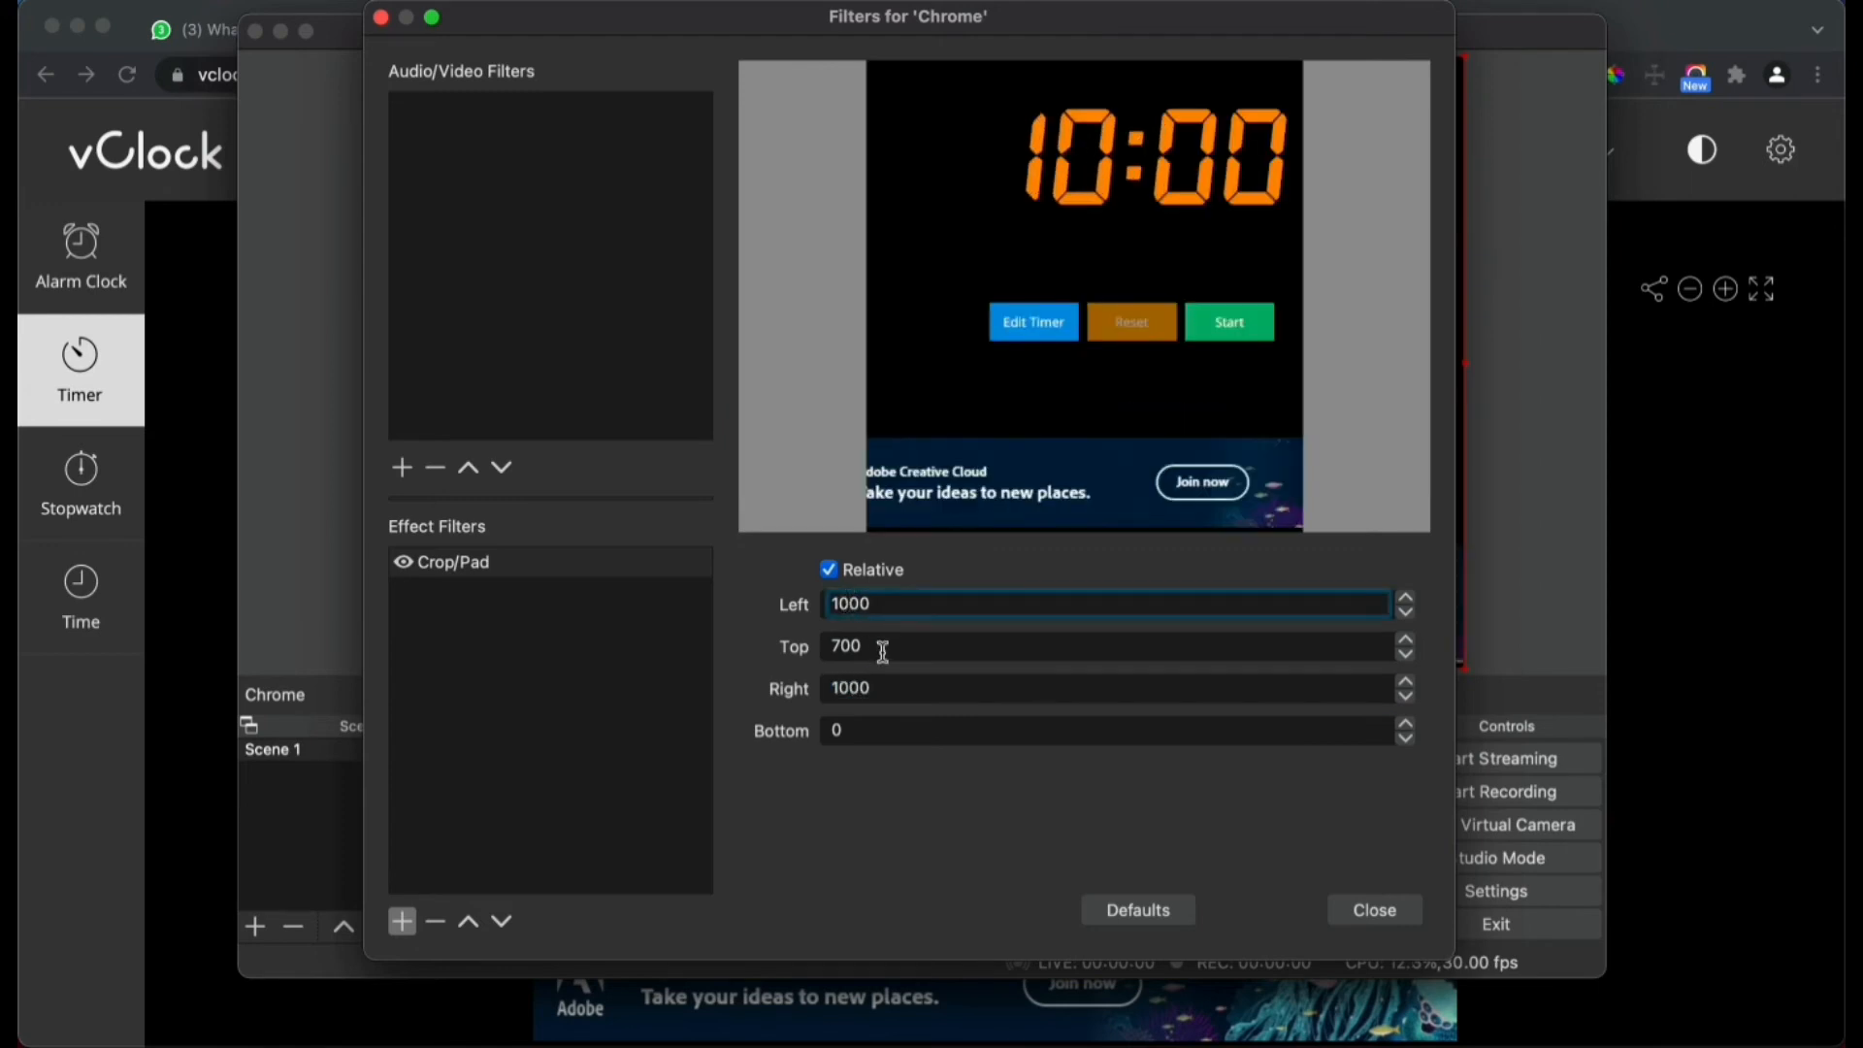
{"action": "key", "text": "BackSpace"}
{"action": "type", "text": "2"}
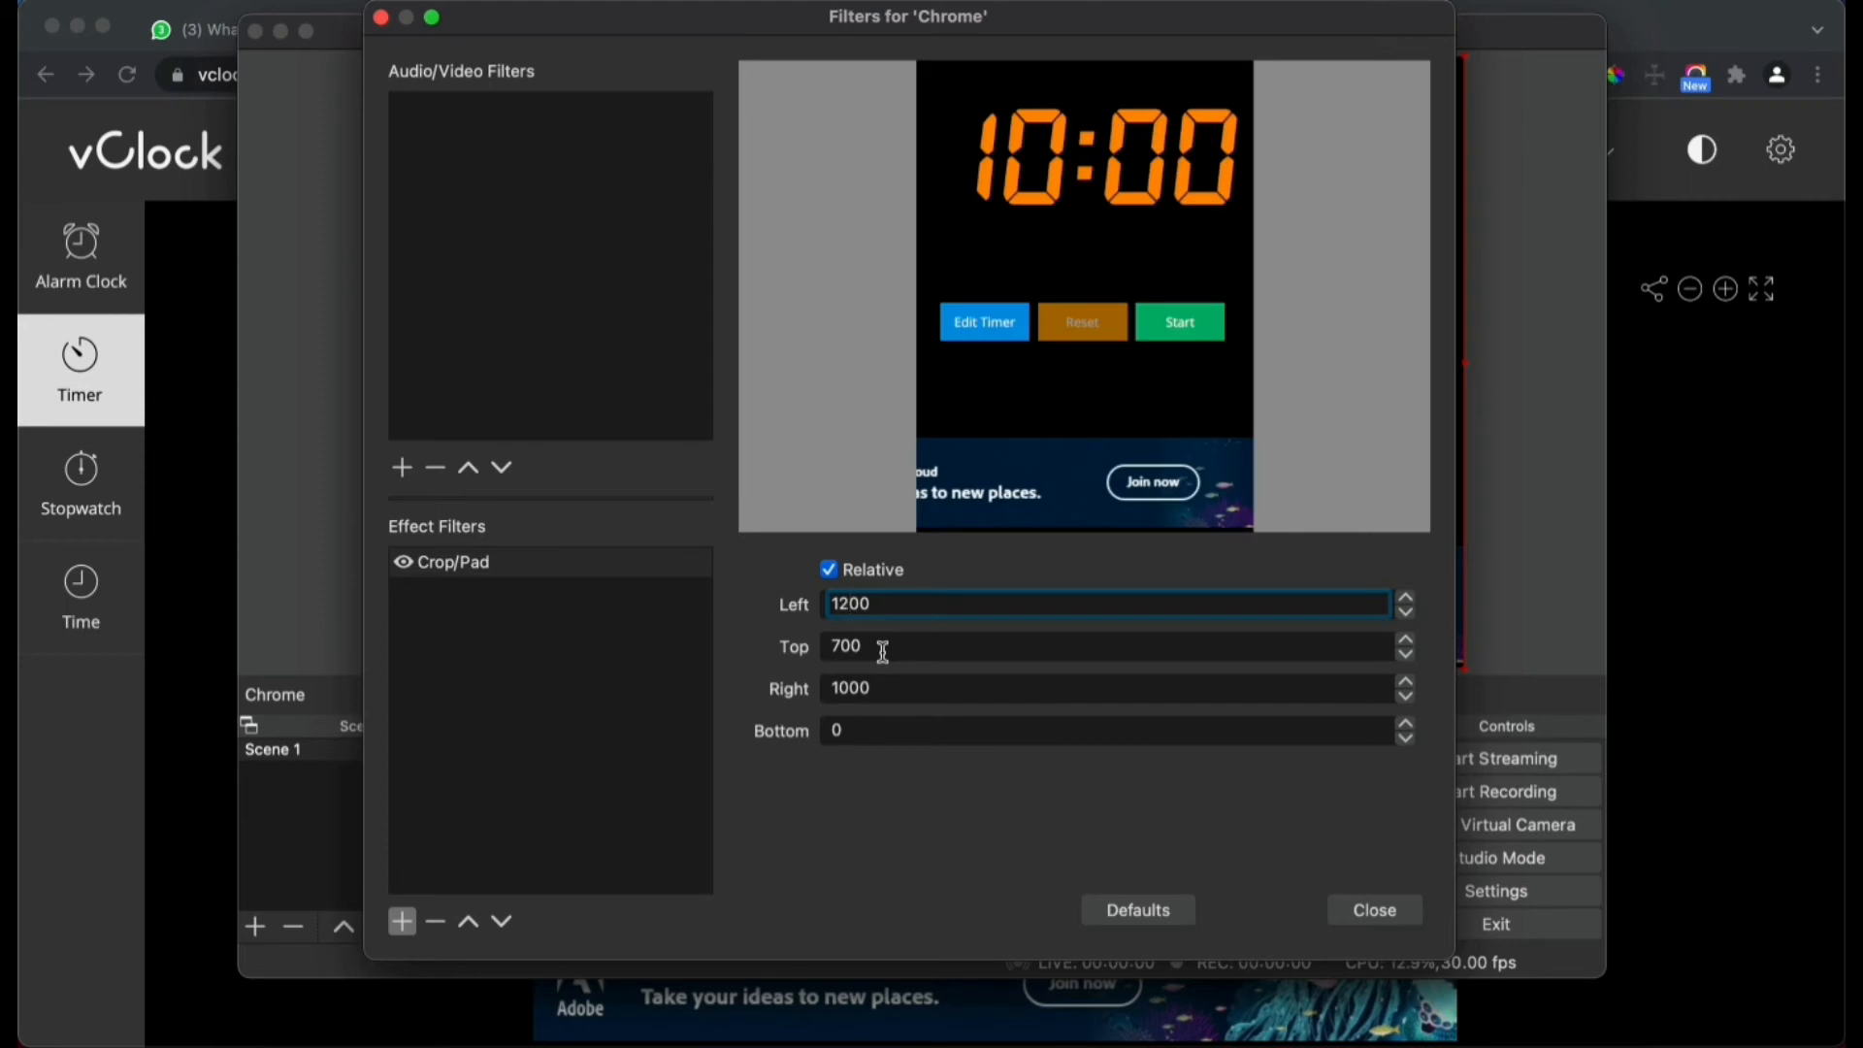
Set the Crop/Pad filter's bottom crop to 300 and close the filters window.
{"action": "left_click", "coordinate": [889, 731]}
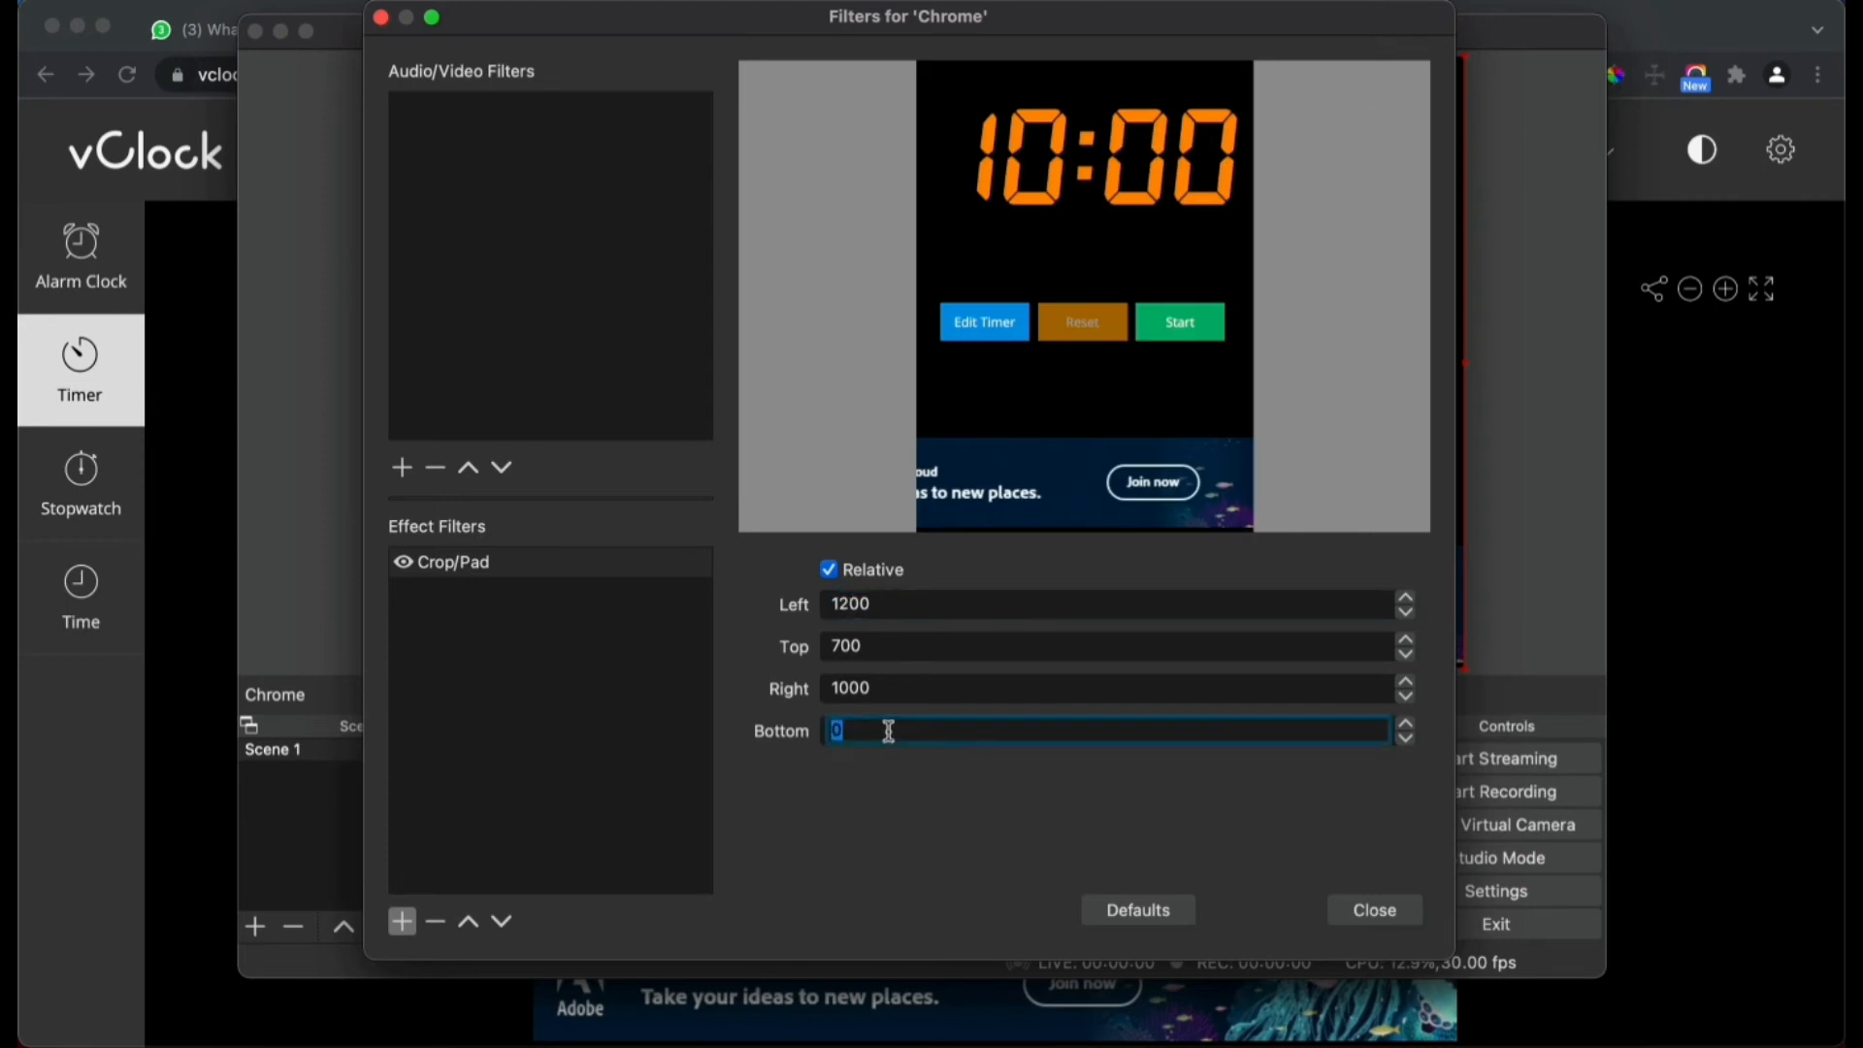
{"action": "type", "text": "400"}
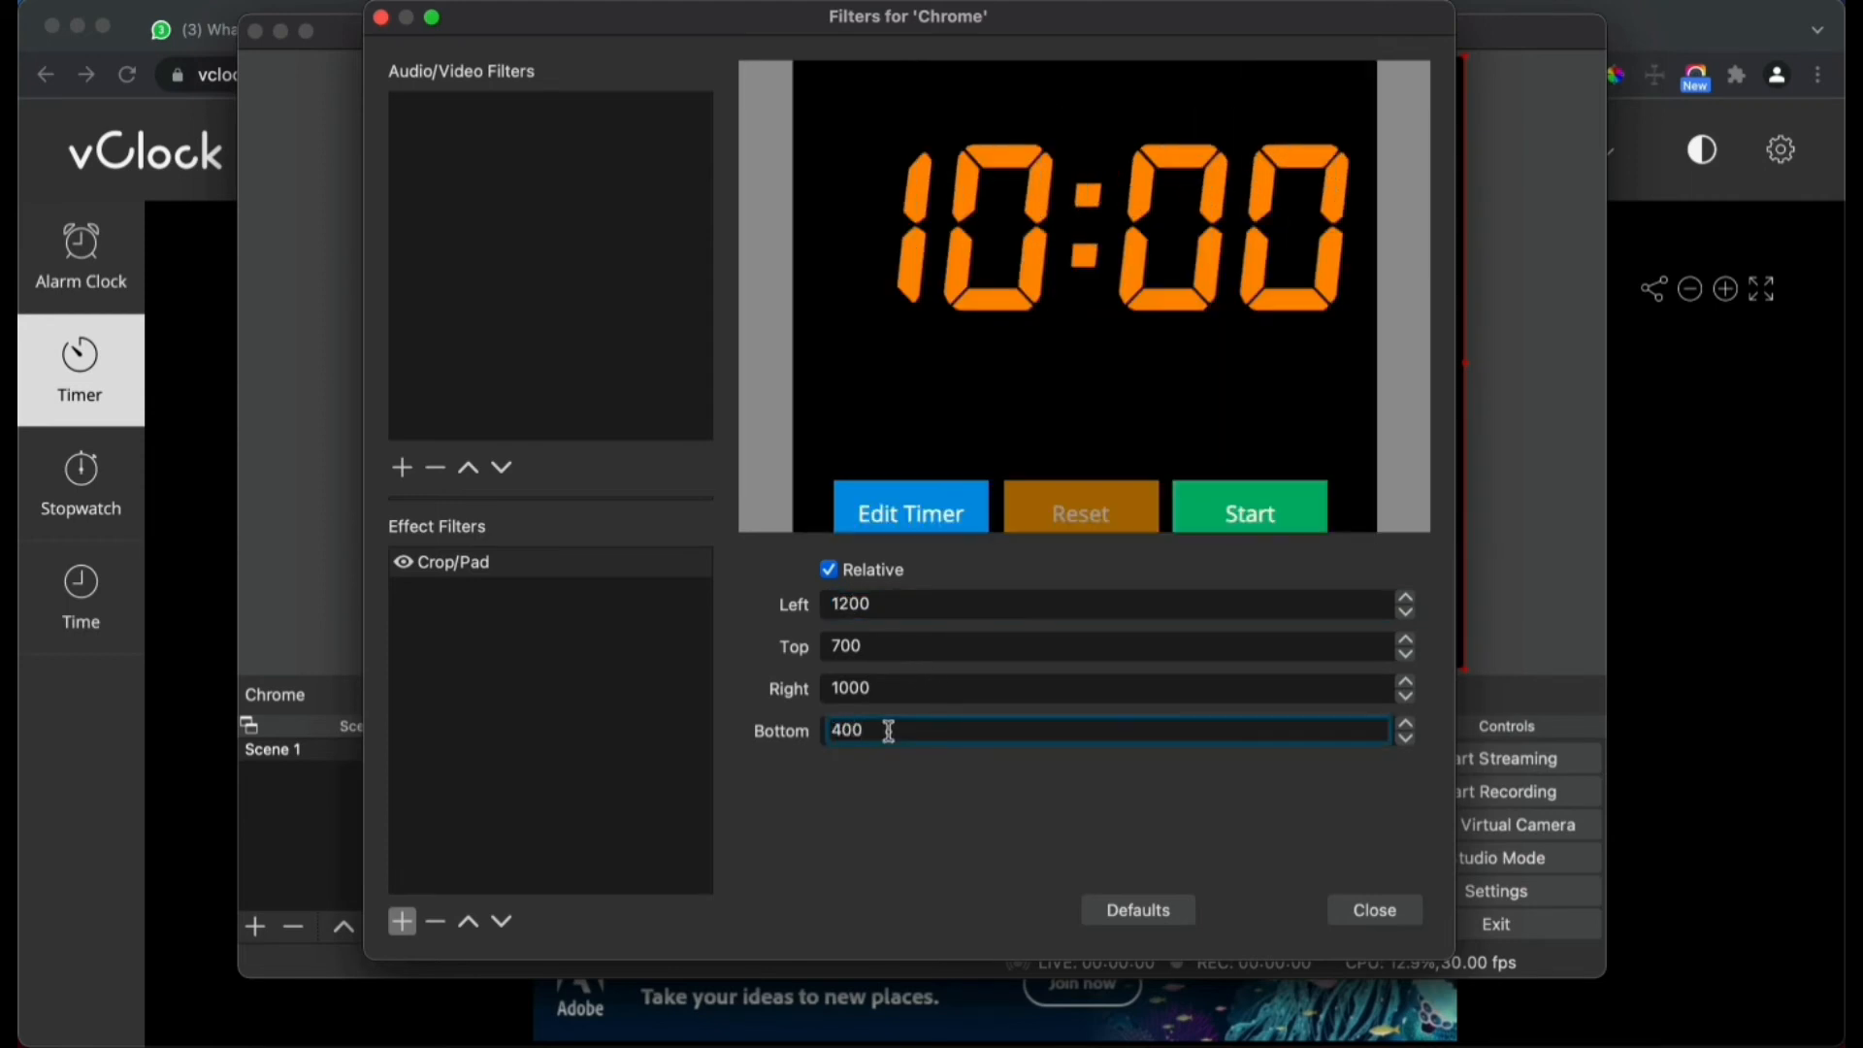
{"action": "key", "text": "BackSpace"}
{"action": "key", "text": "BackSpace"}
{"action": "key", "text": "BackSpace"}
{"action": "type", "text": "300"}
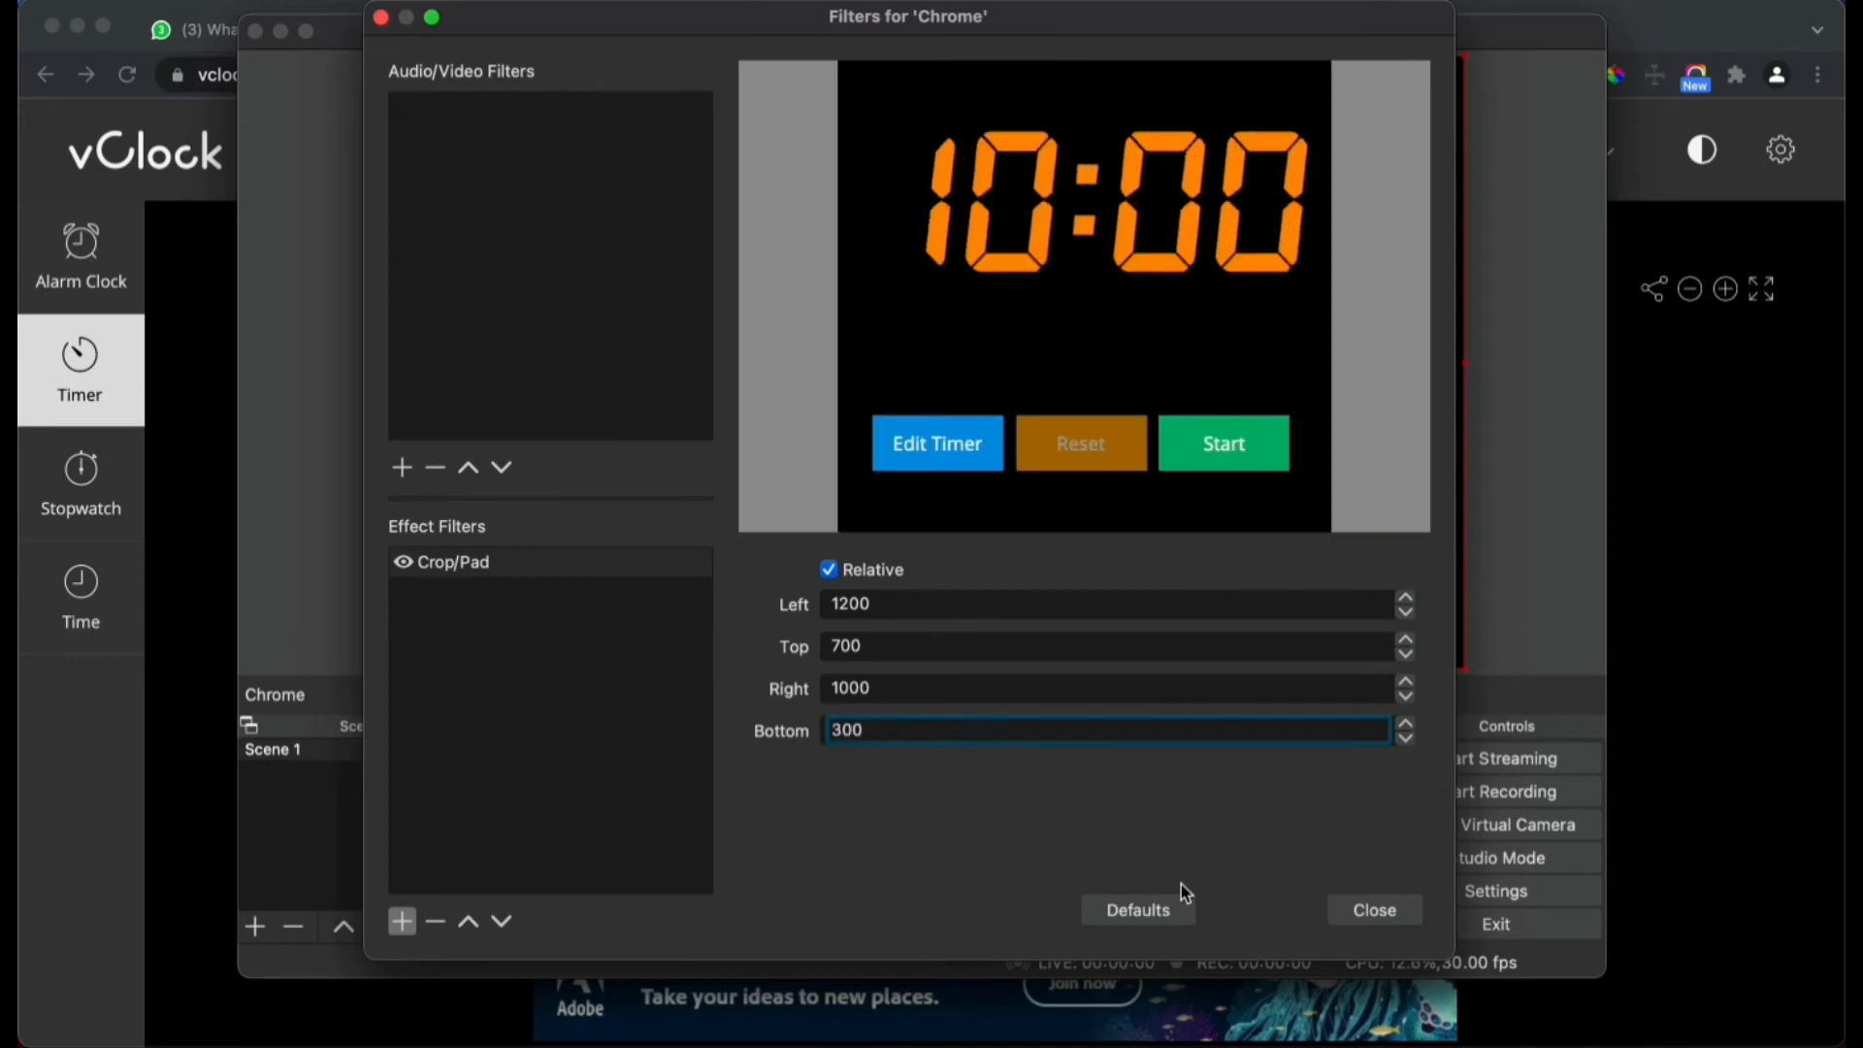
{"action": "left_click", "coordinate": [1370, 909]}
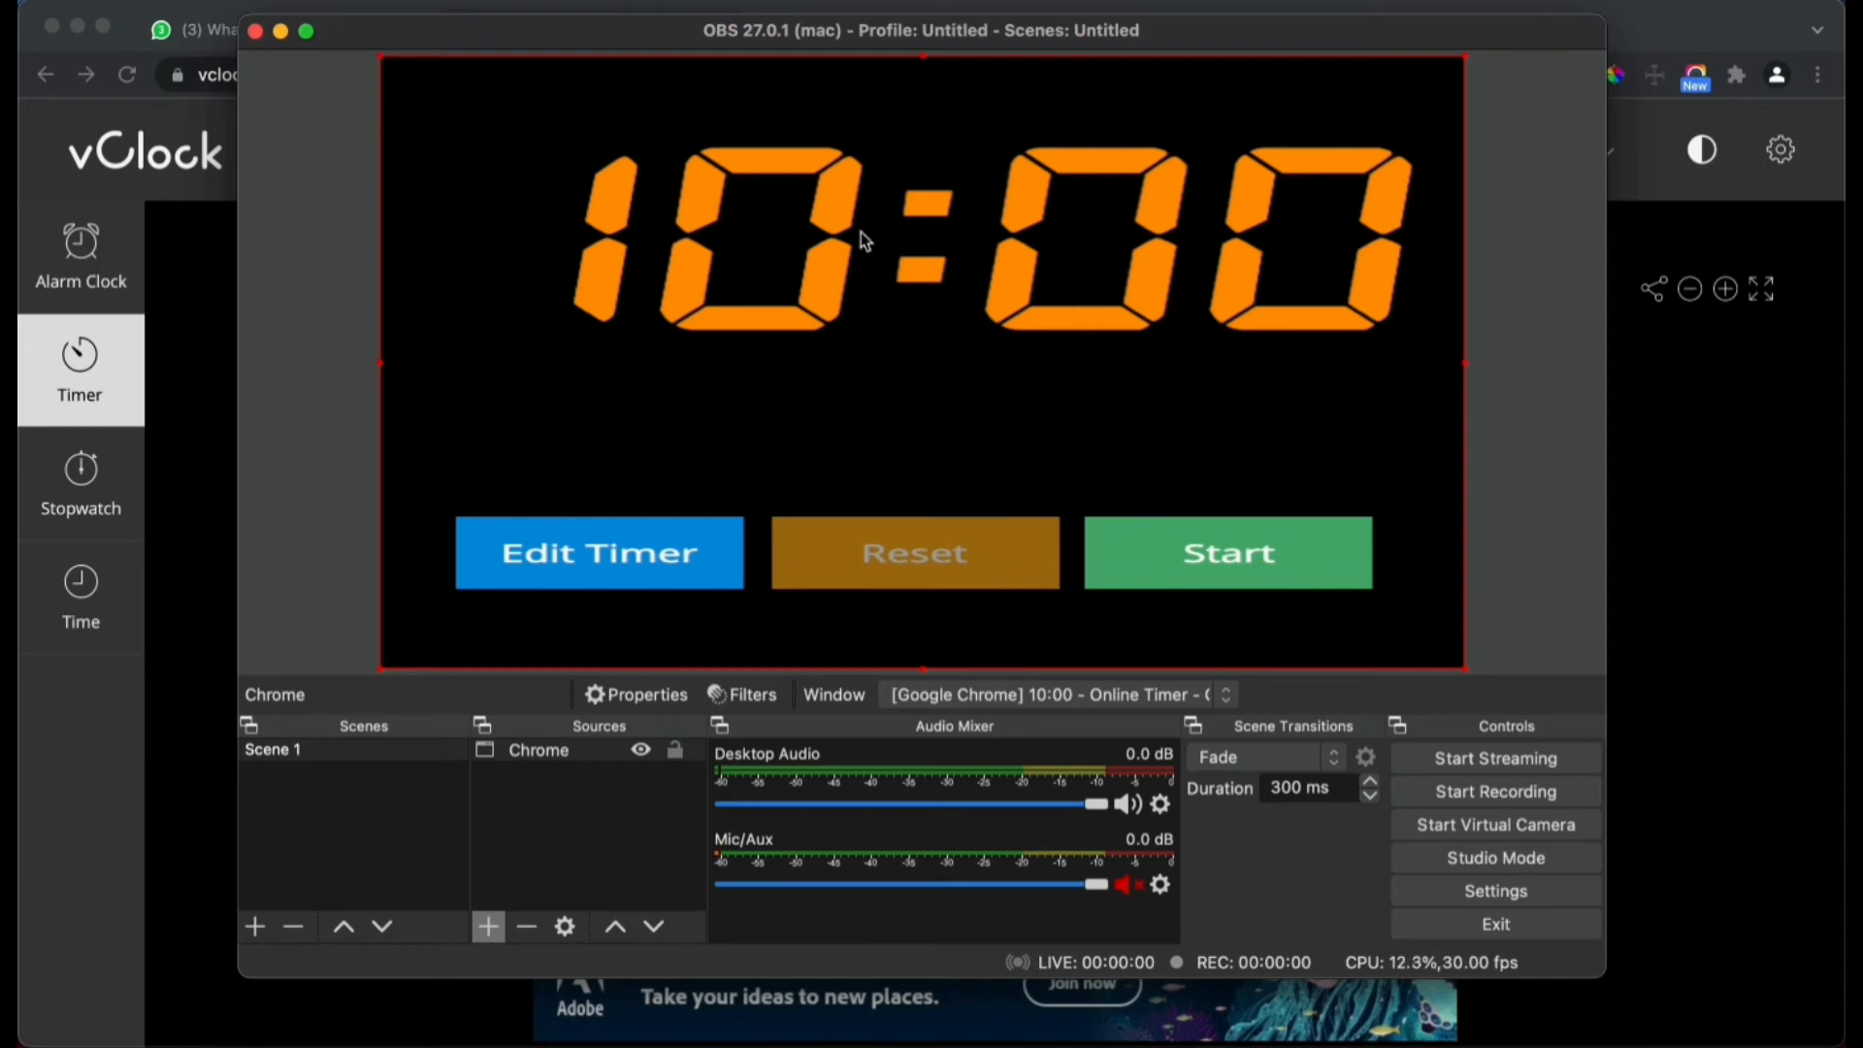
Start the OBS virtual camera and start the ten-minute countdown on the vClock page in Chrome.
{"action": "left_click_drag", "start_coordinate": [676, 46], "coordinate": [713, 72]}
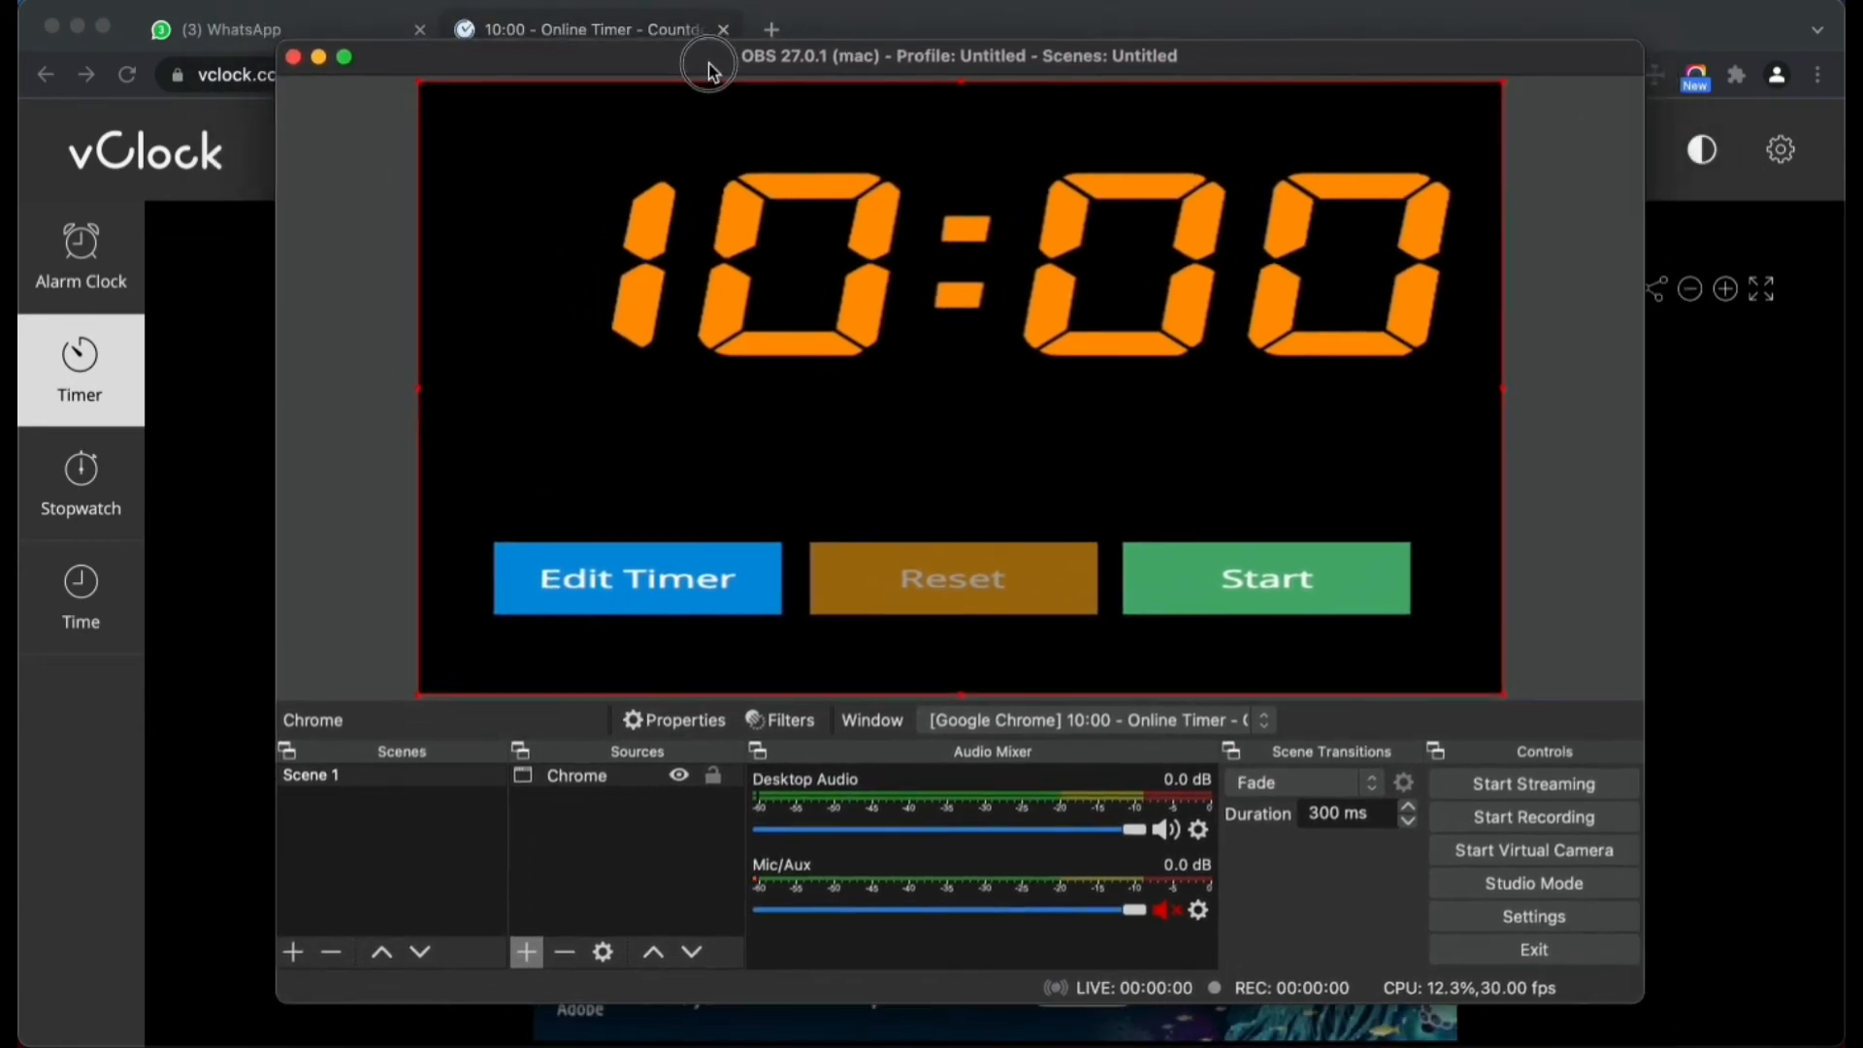
{"action": "left_click", "coordinate": [1526, 859]}
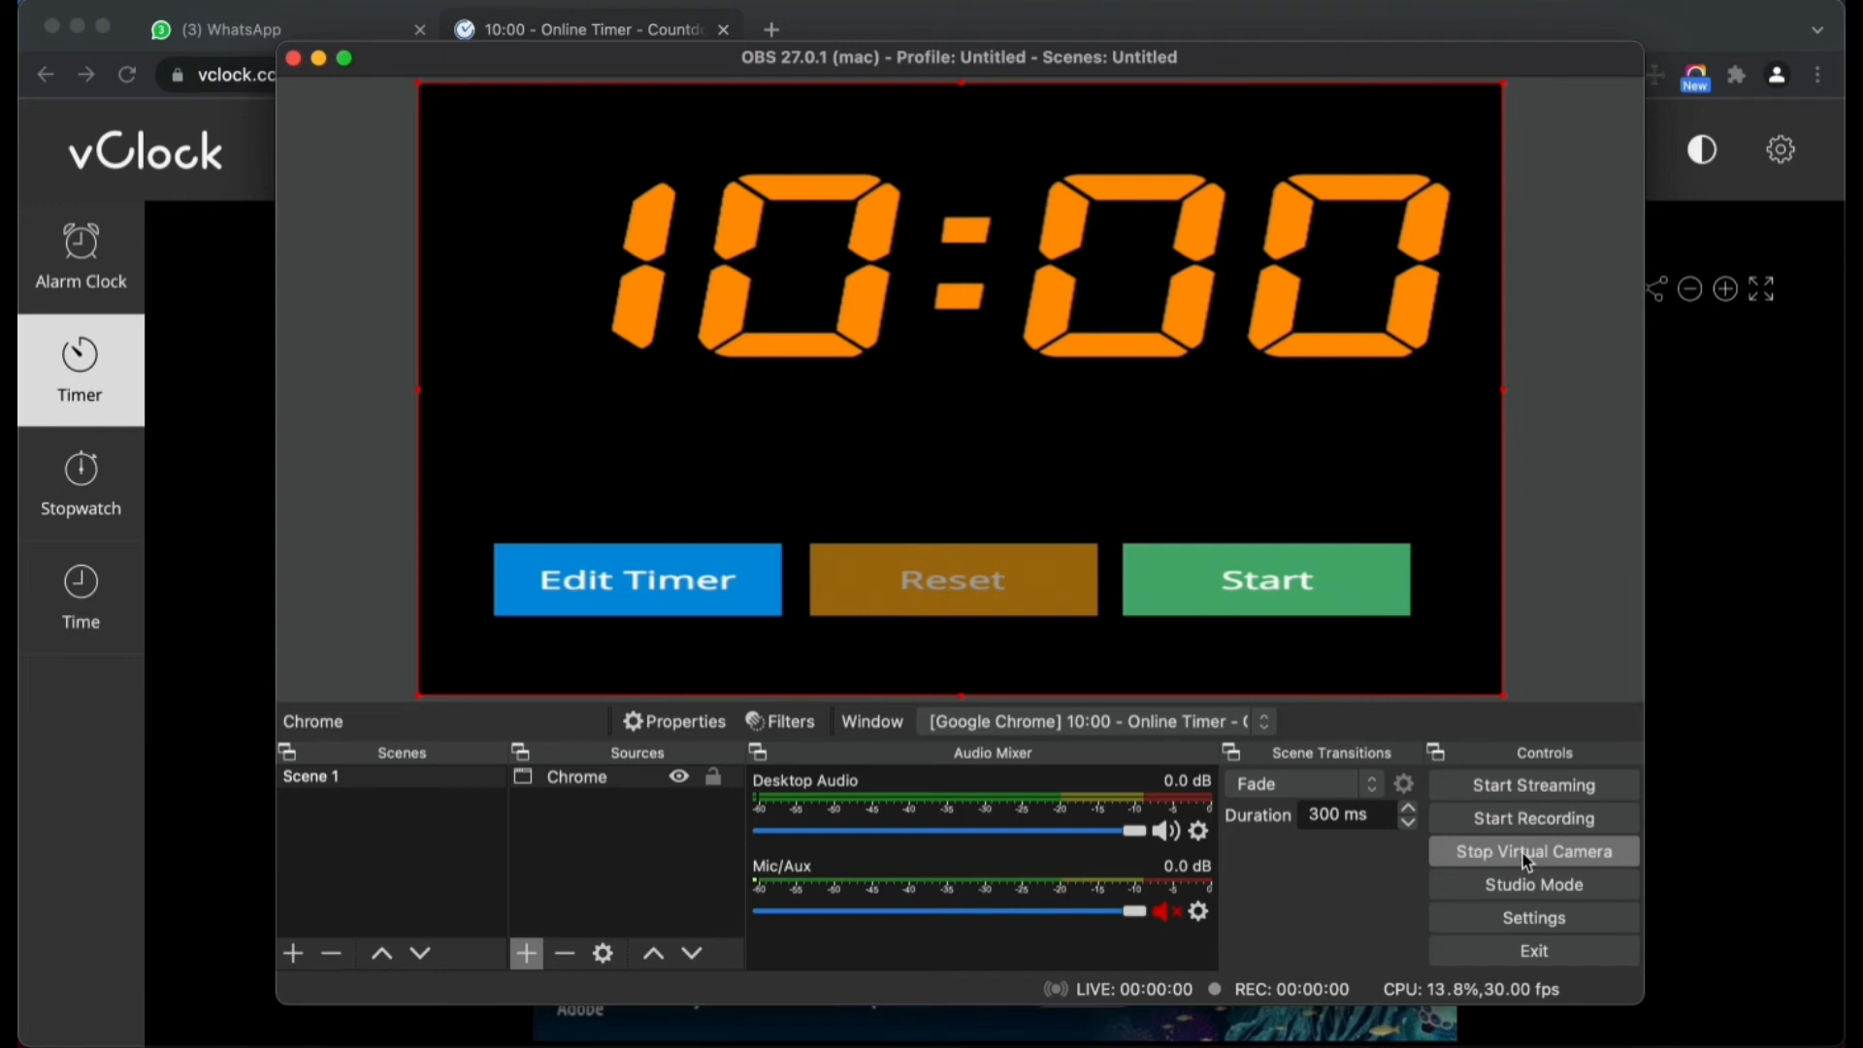
{"action": "left_click", "coordinate": [224, 615]}
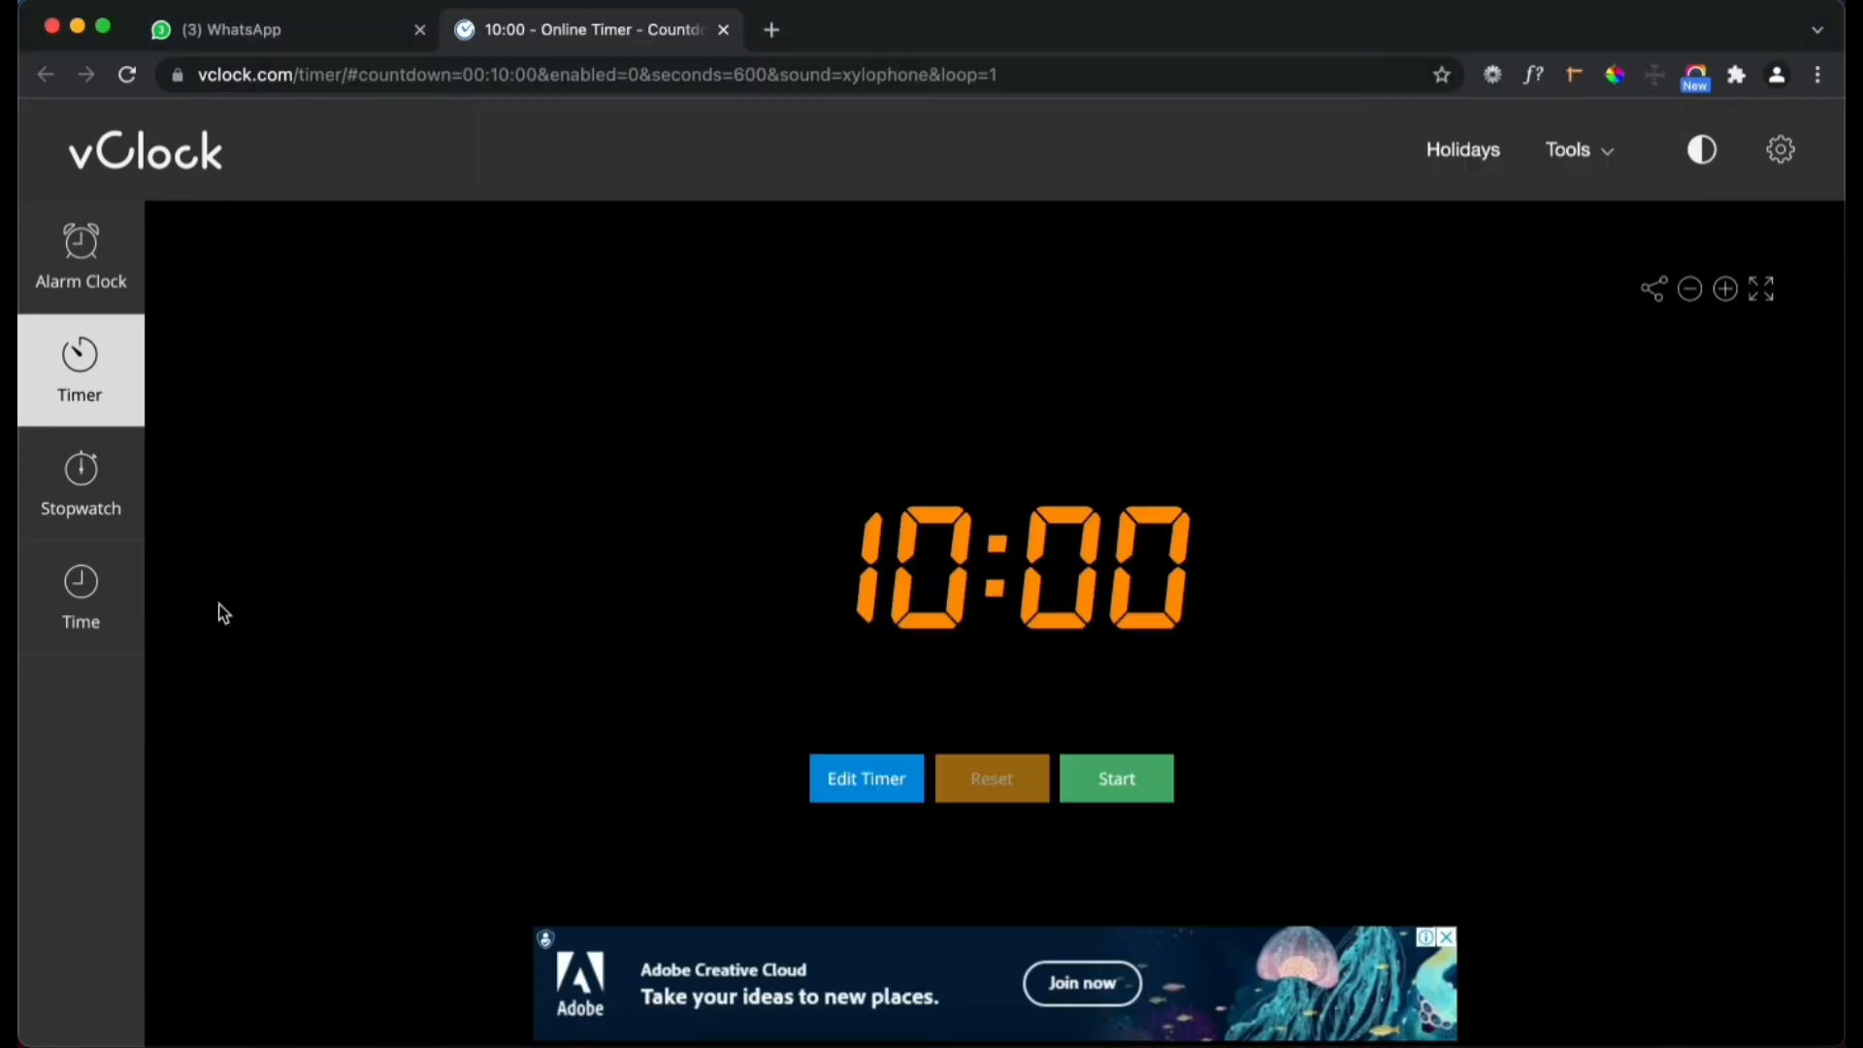
{"action": "left_click", "coordinate": [1138, 793]}
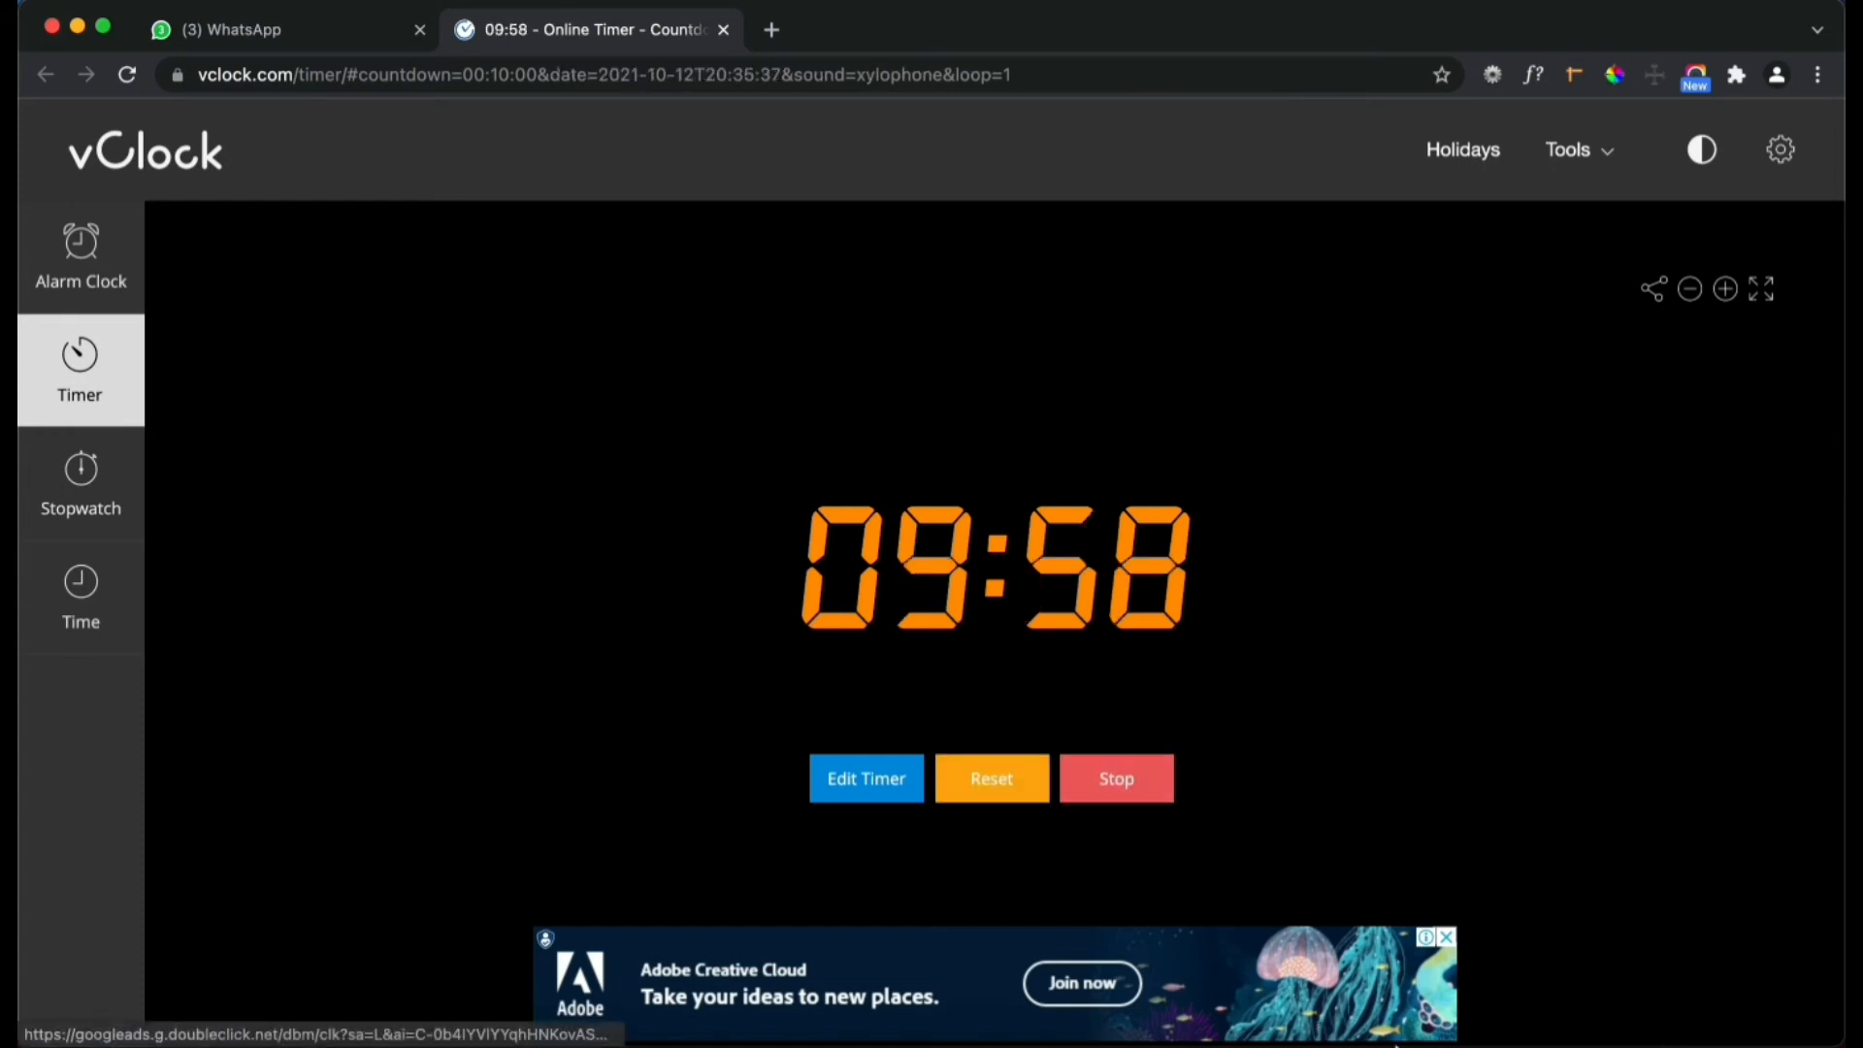
Switch to the Zoom meeting and check that OBS Virtual Camera is the camera and None is the virtual background.
{"action": "left_click", "coordinate": [1501, 1036]}
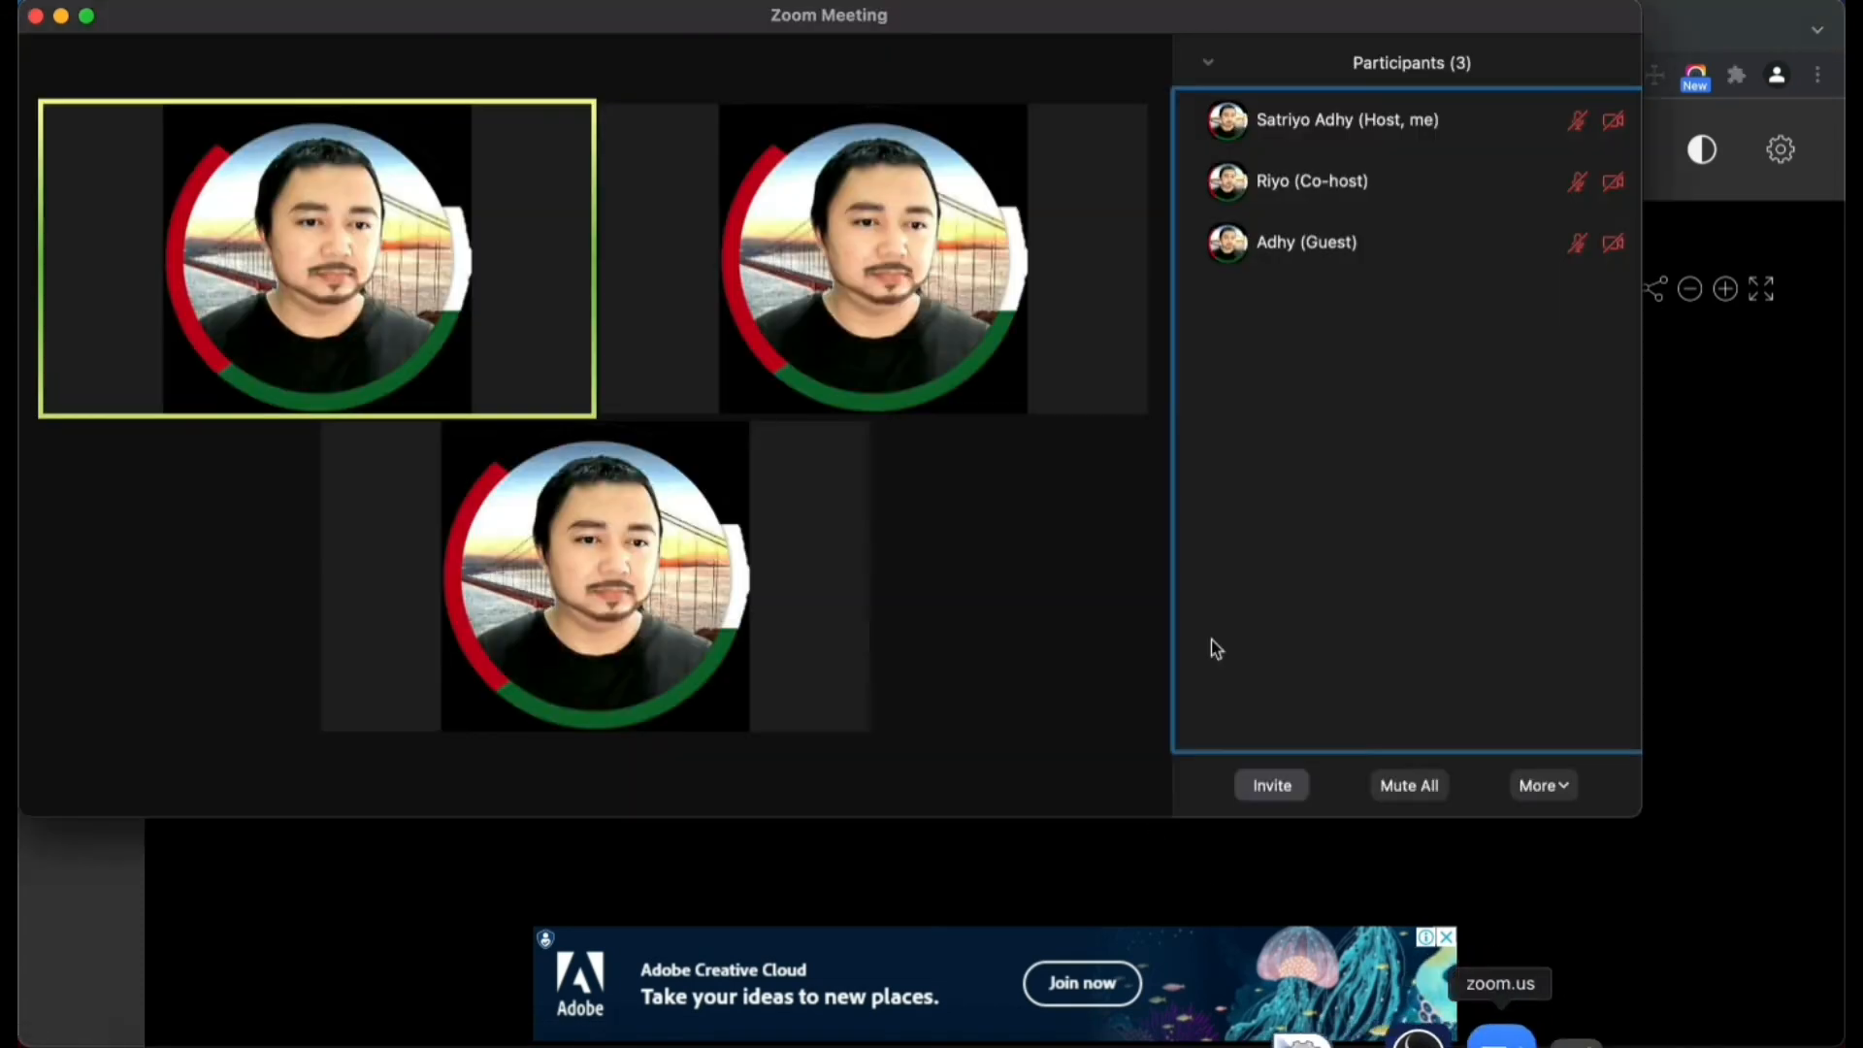
{"action": "left_click_drag", "start_coordinate": [907, 25], "coordinate": [1285, 58]}
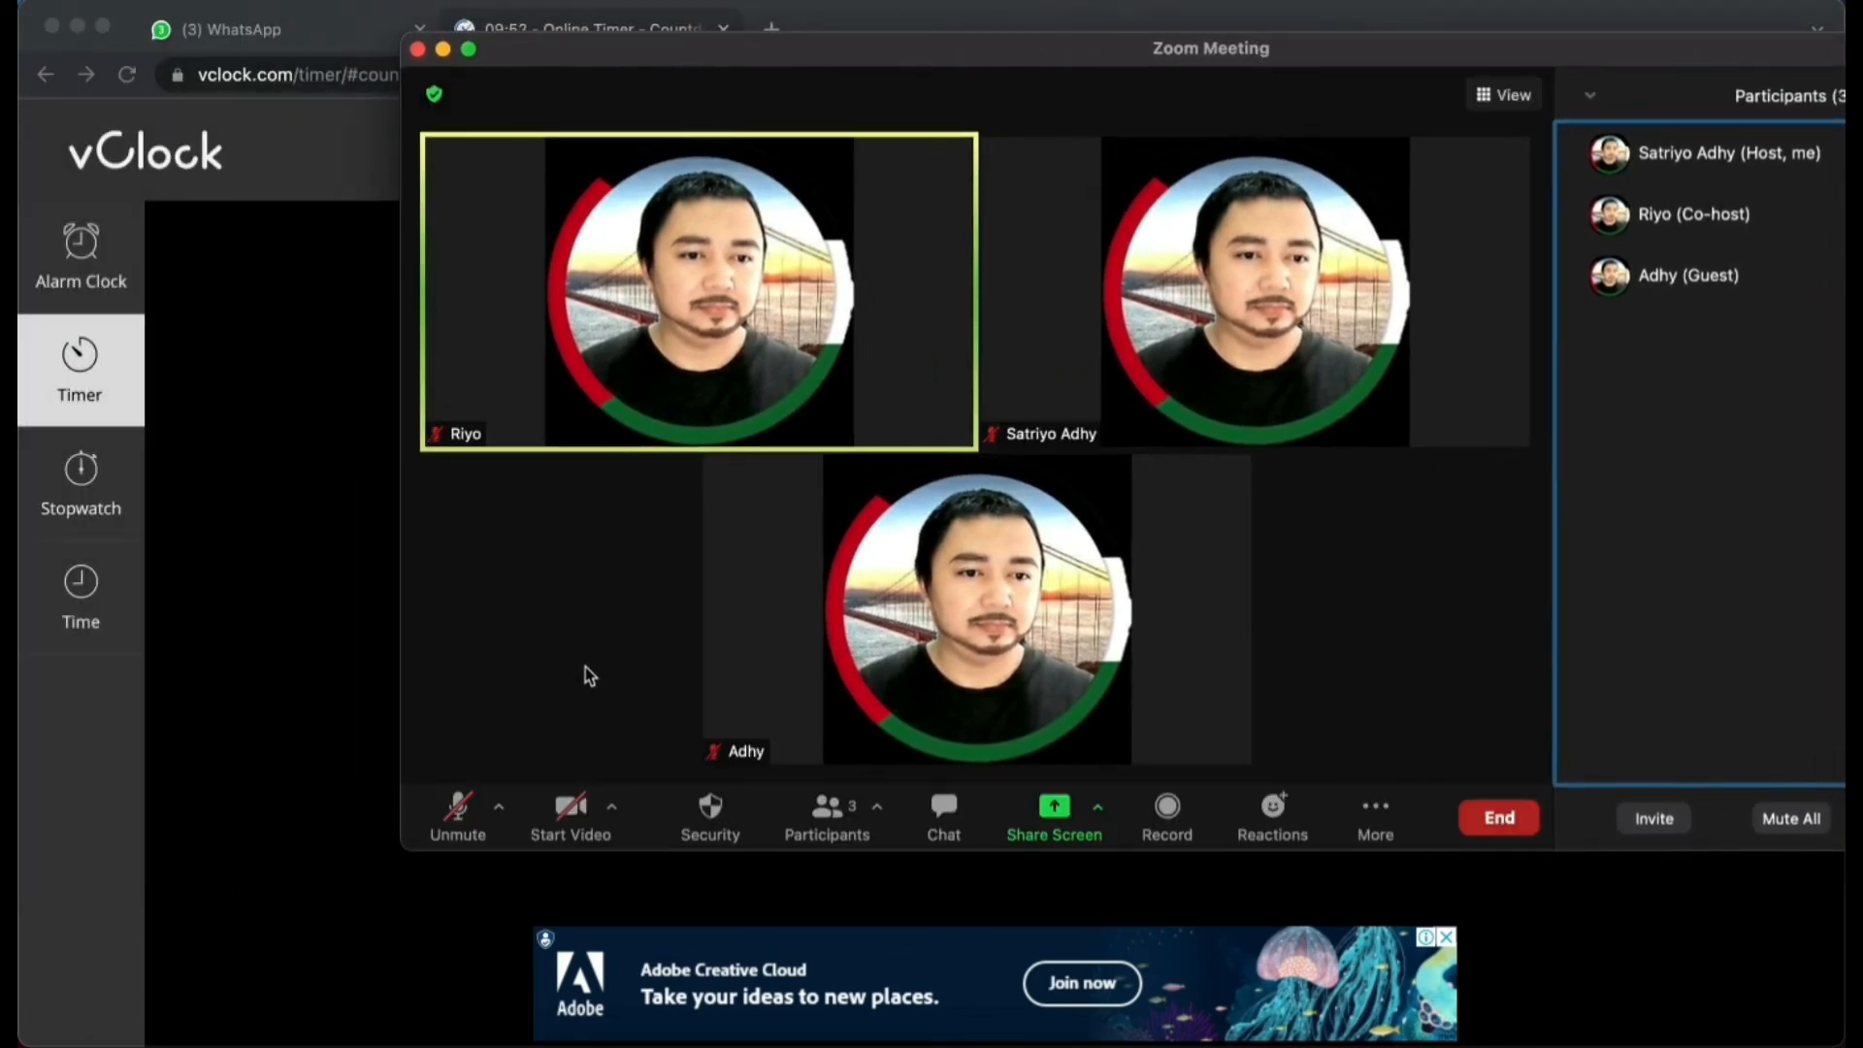
{"action": "left_click", "coordinate": [613, 809]}
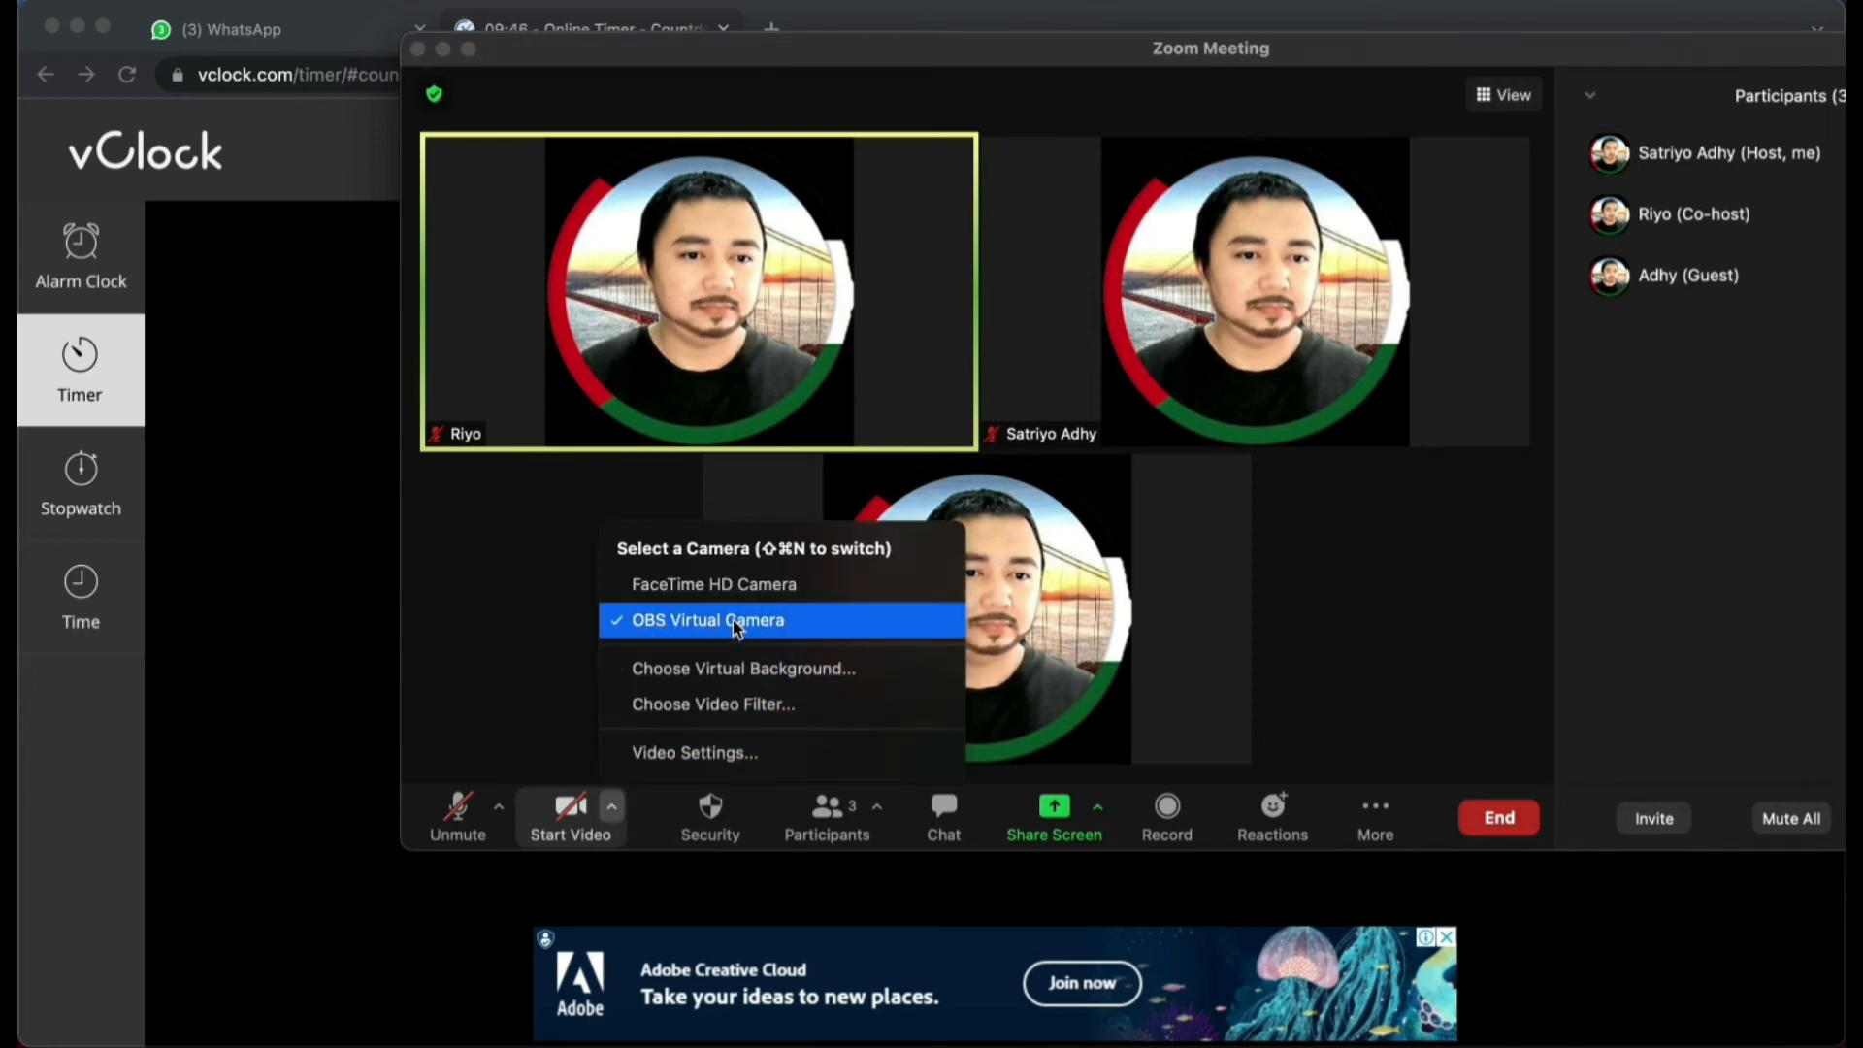
{"action": "left_click", "coordinate": [725, 679]}
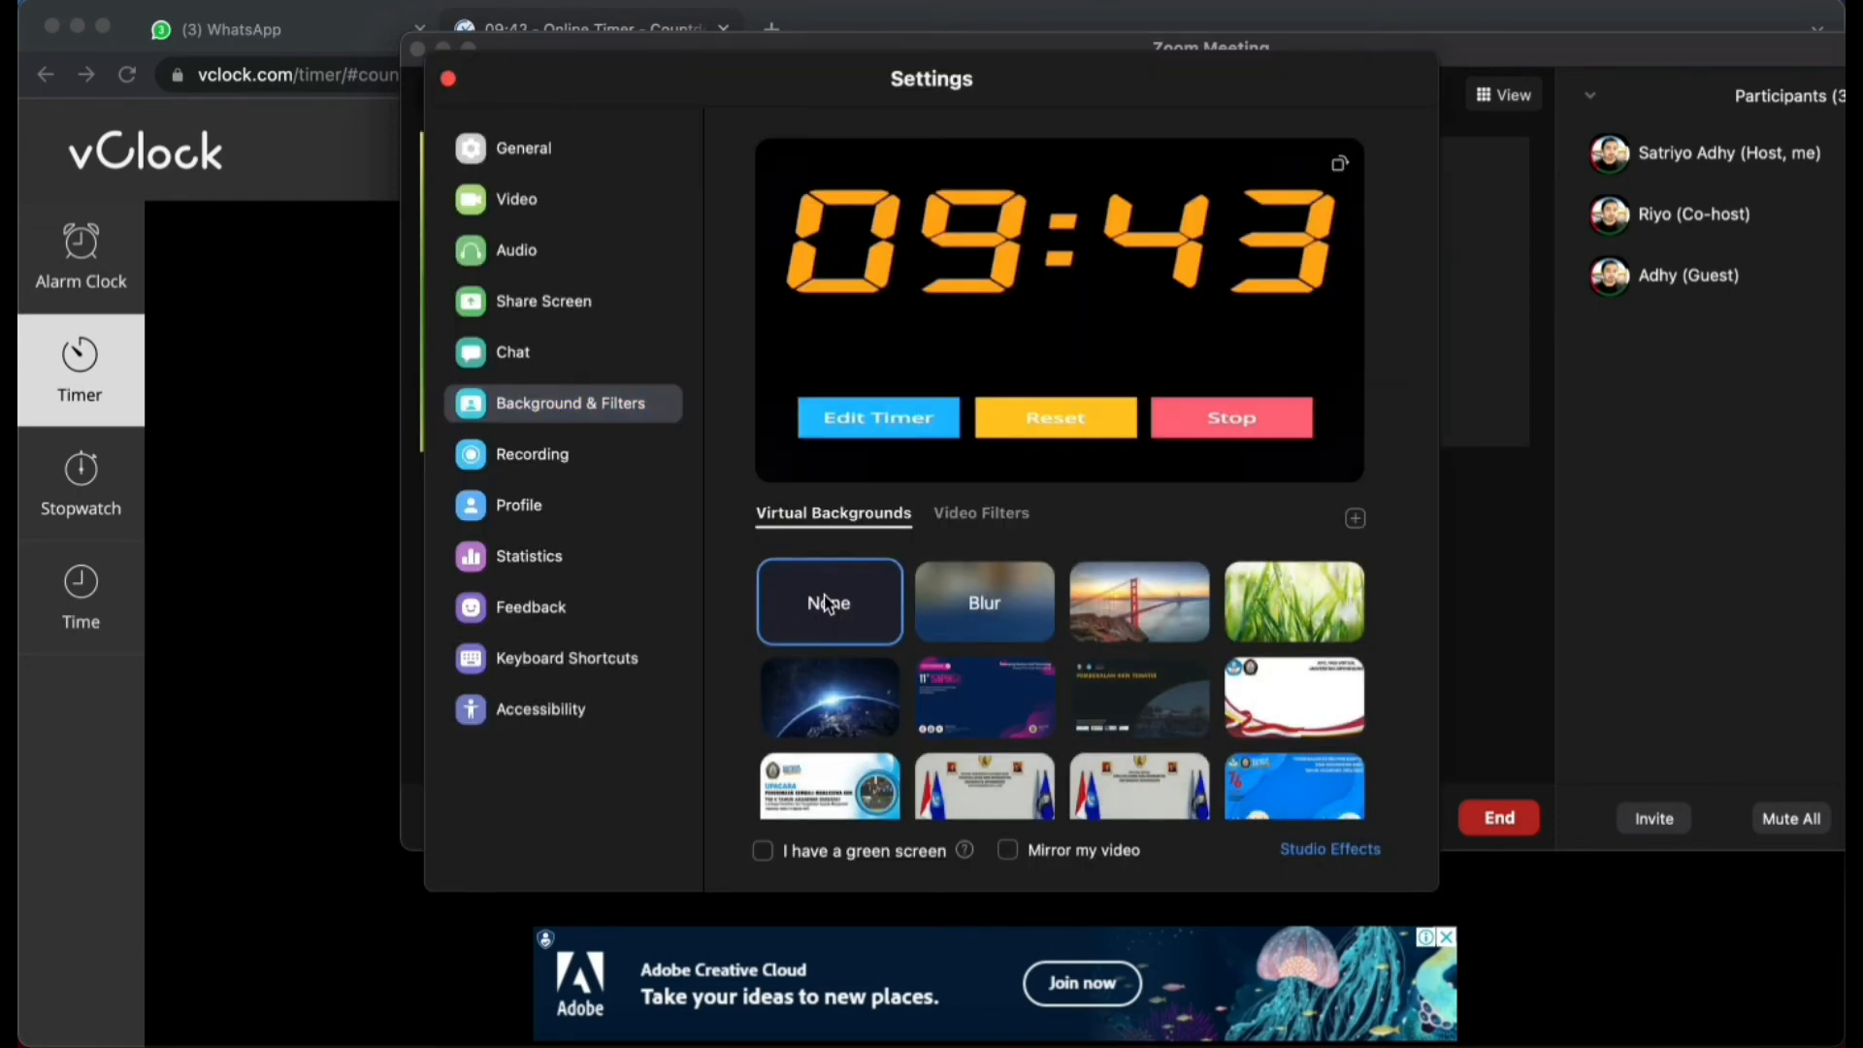
{"action": "left_click", "coordinate": [448, 80]}
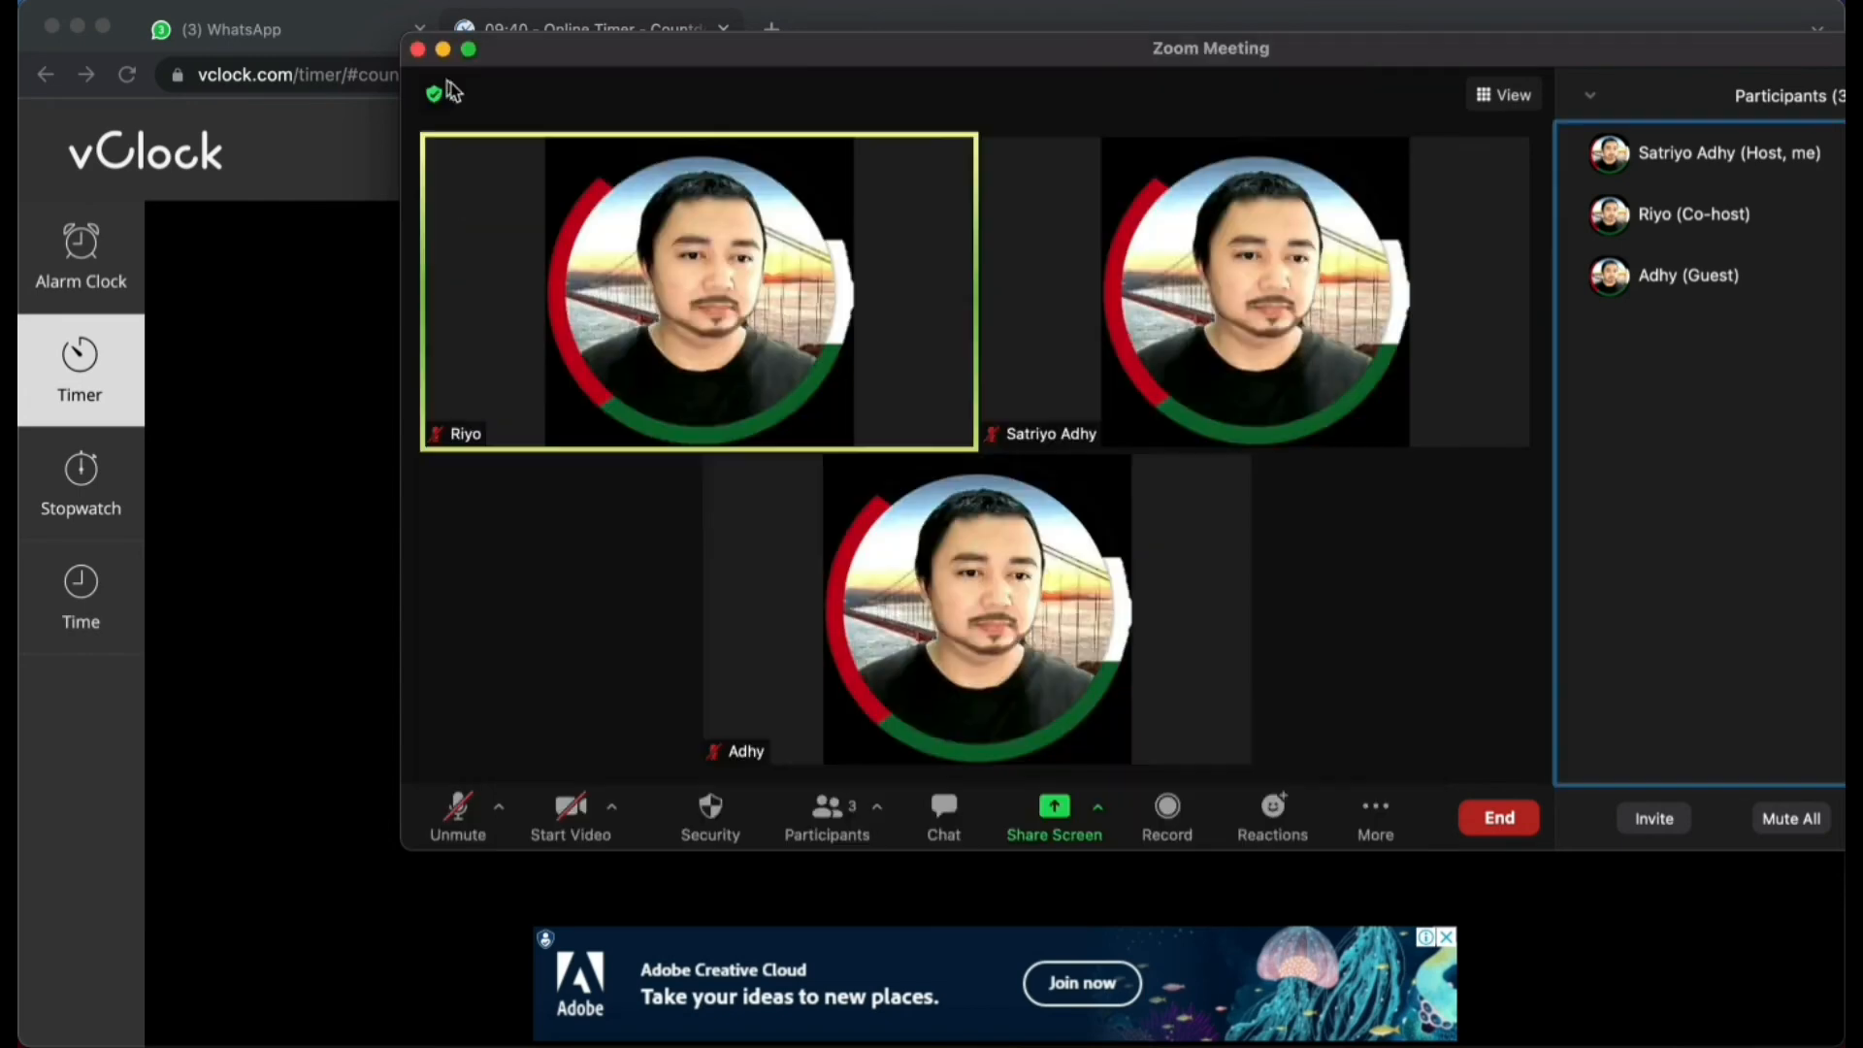
Start the host's video in the Zoom meeting and reposition the meeting window so the participants panel fits on screen.
{"action": "left_click", "coordinate": [568, 823]}
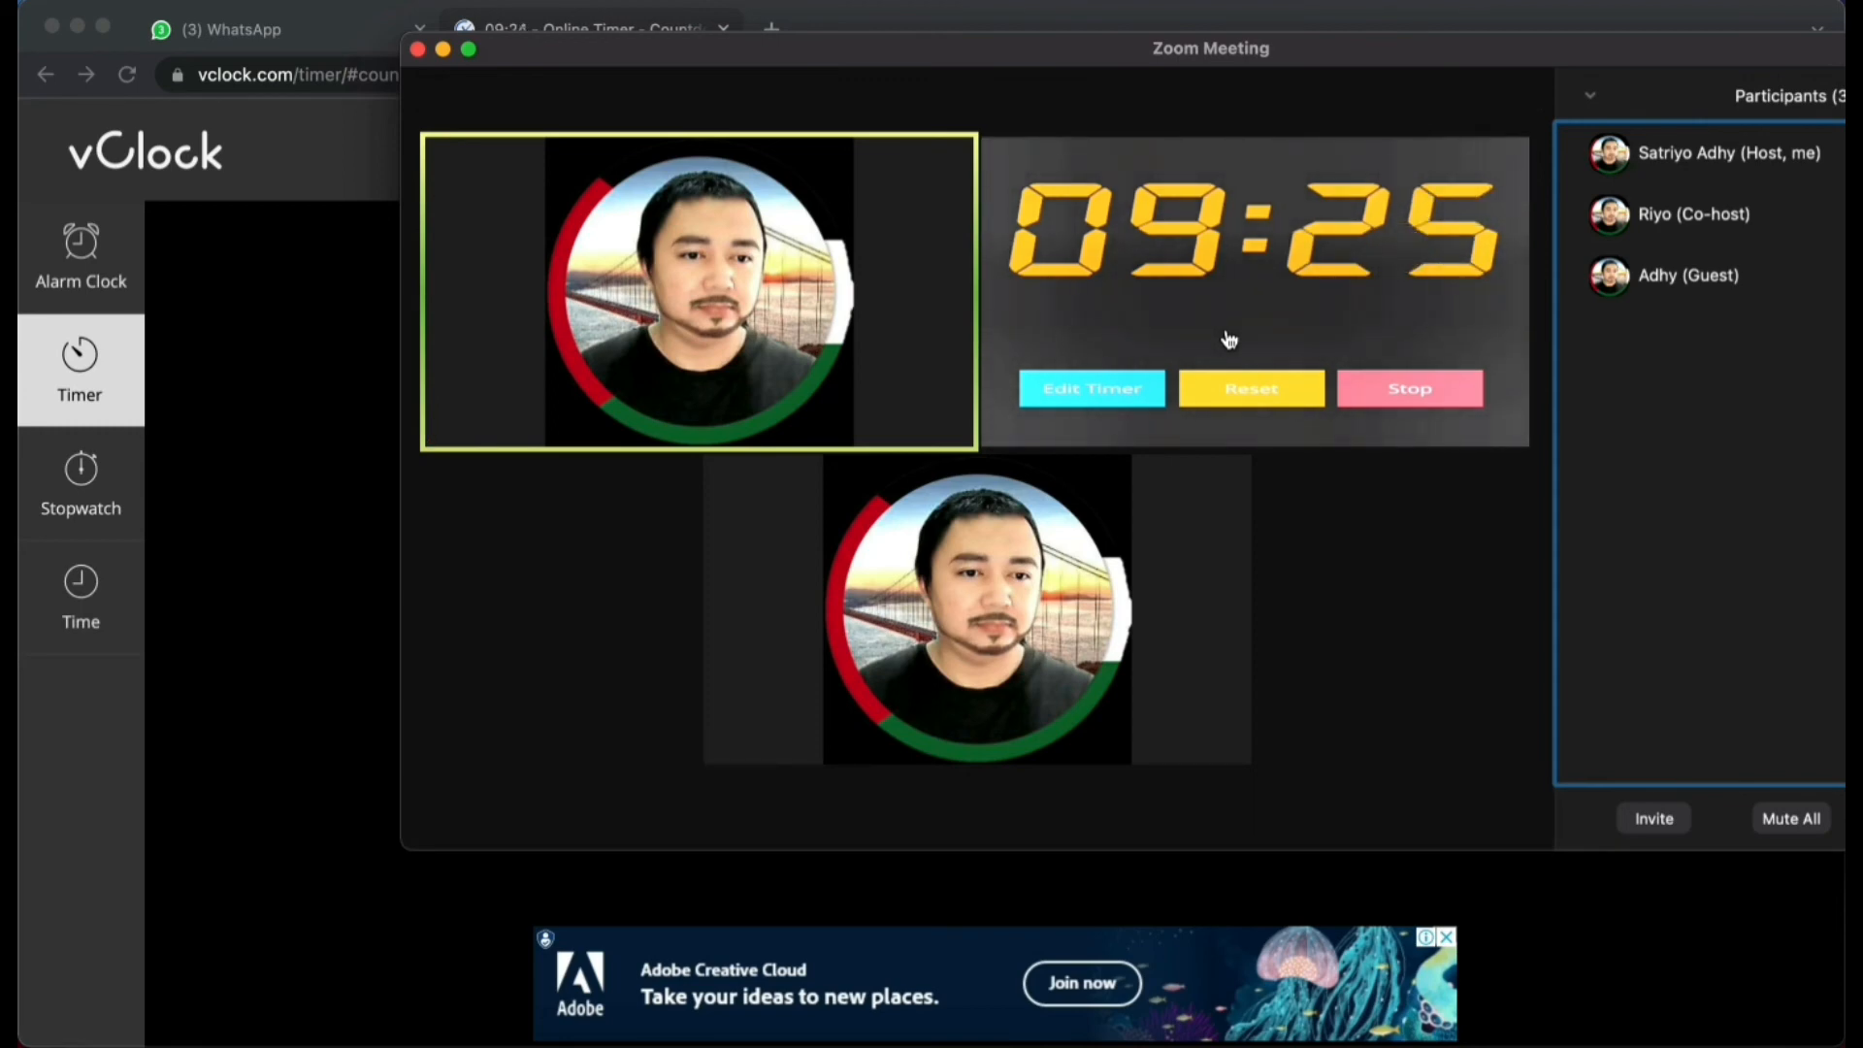
{"action": "left_click_drag", "start_coordinate": [1123, 50], "coordinate": [822, 72]}
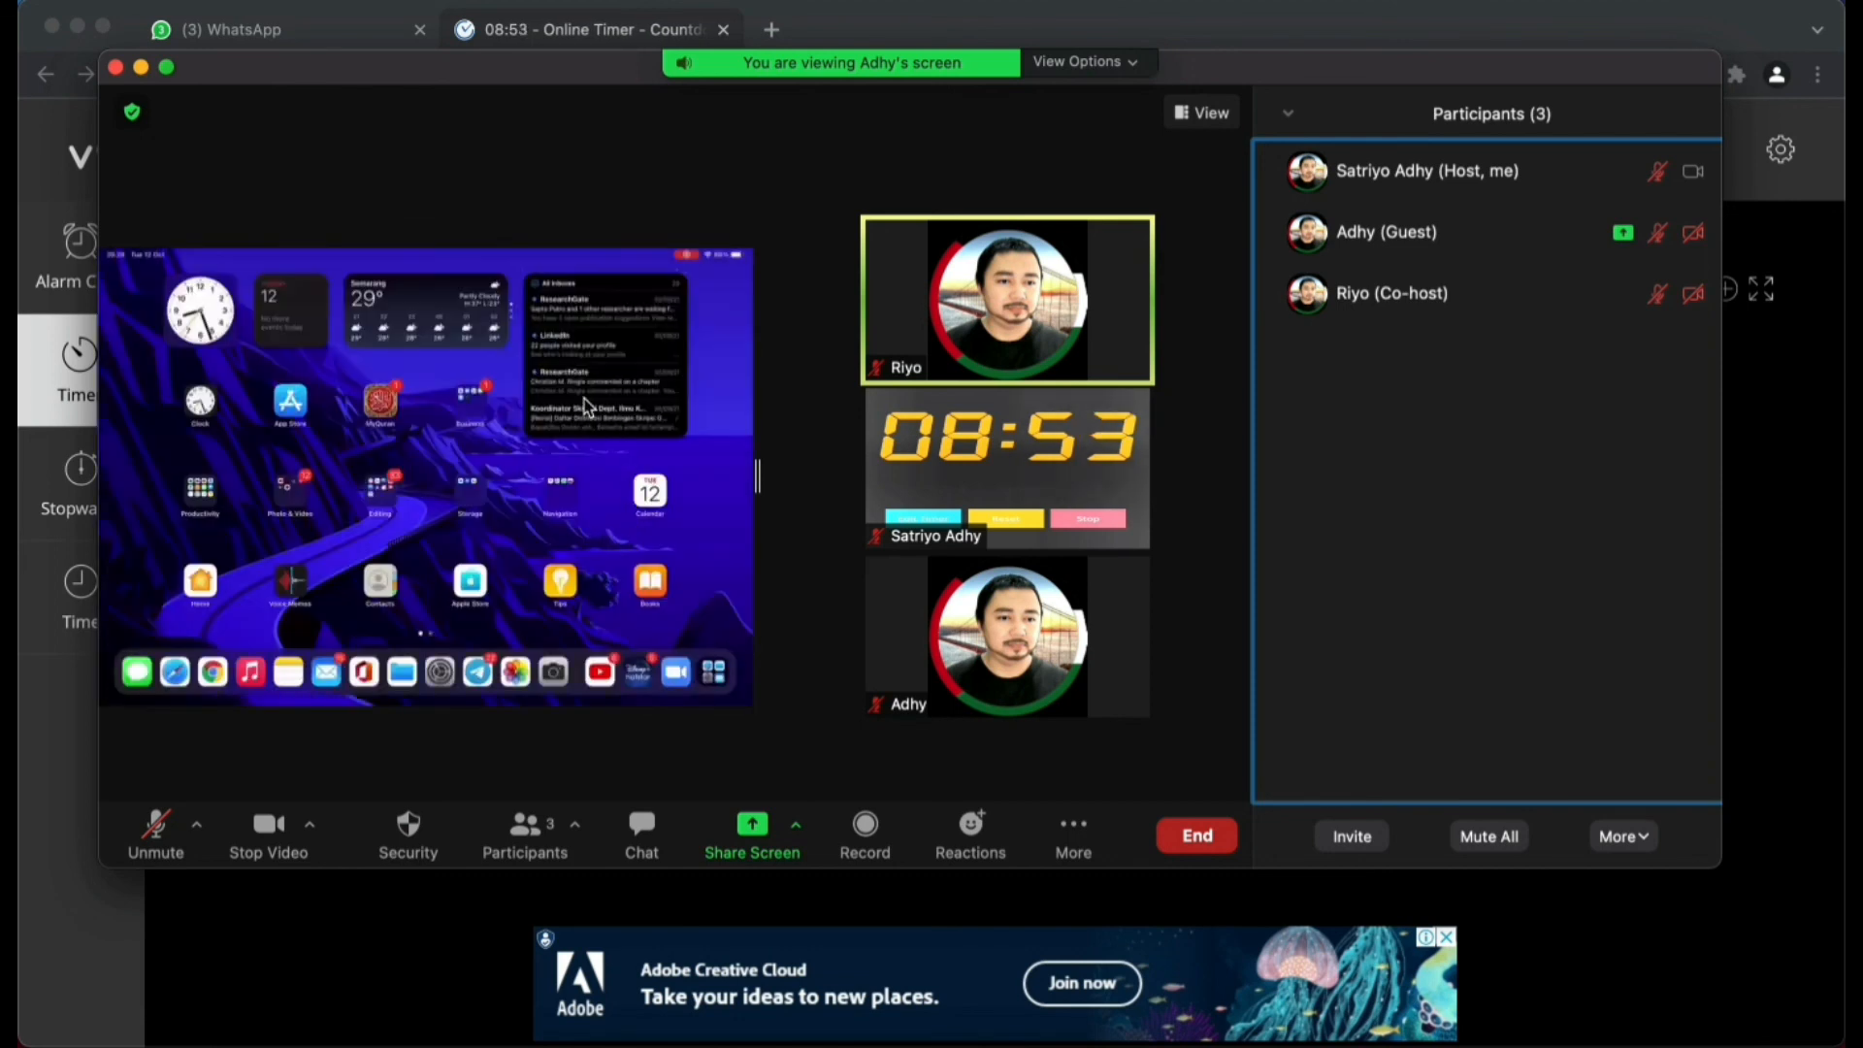
{"action": "mouse_move", "coordinate": [985, 301]}
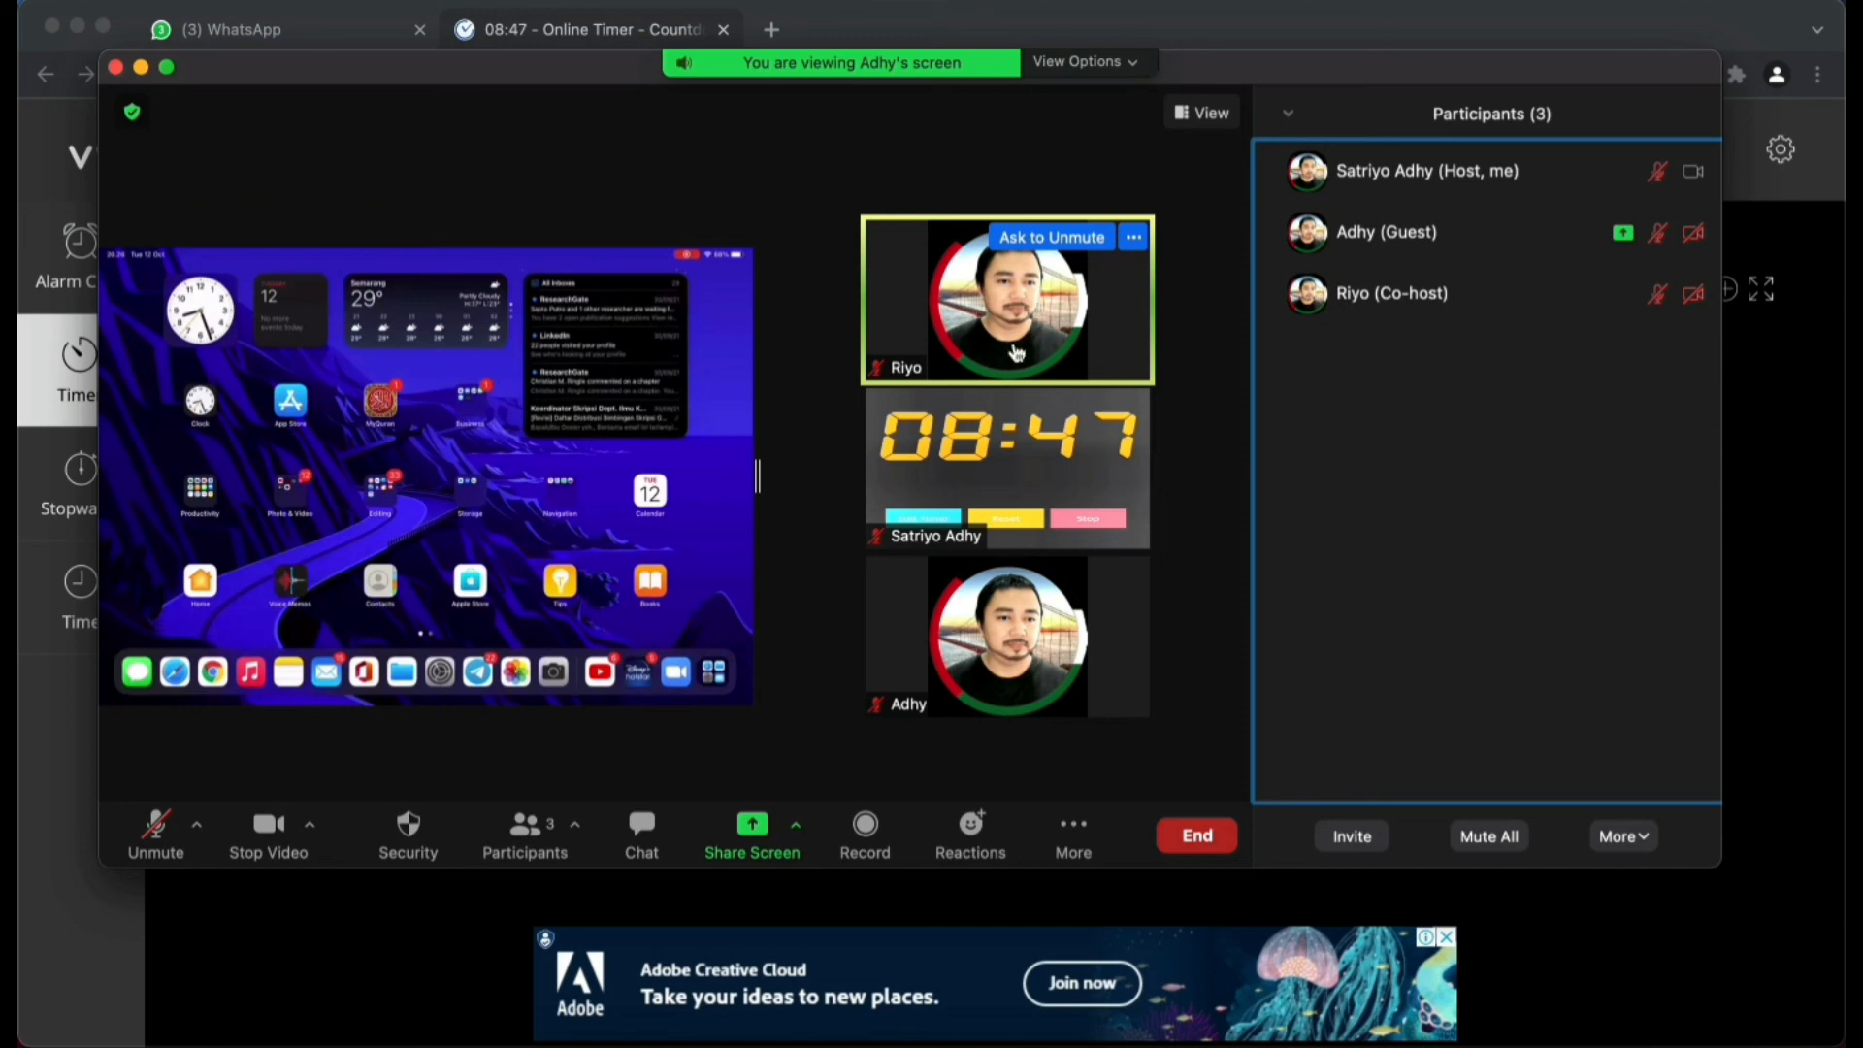
{"action": "mouse_move", "coordinate": [1033, 464]}
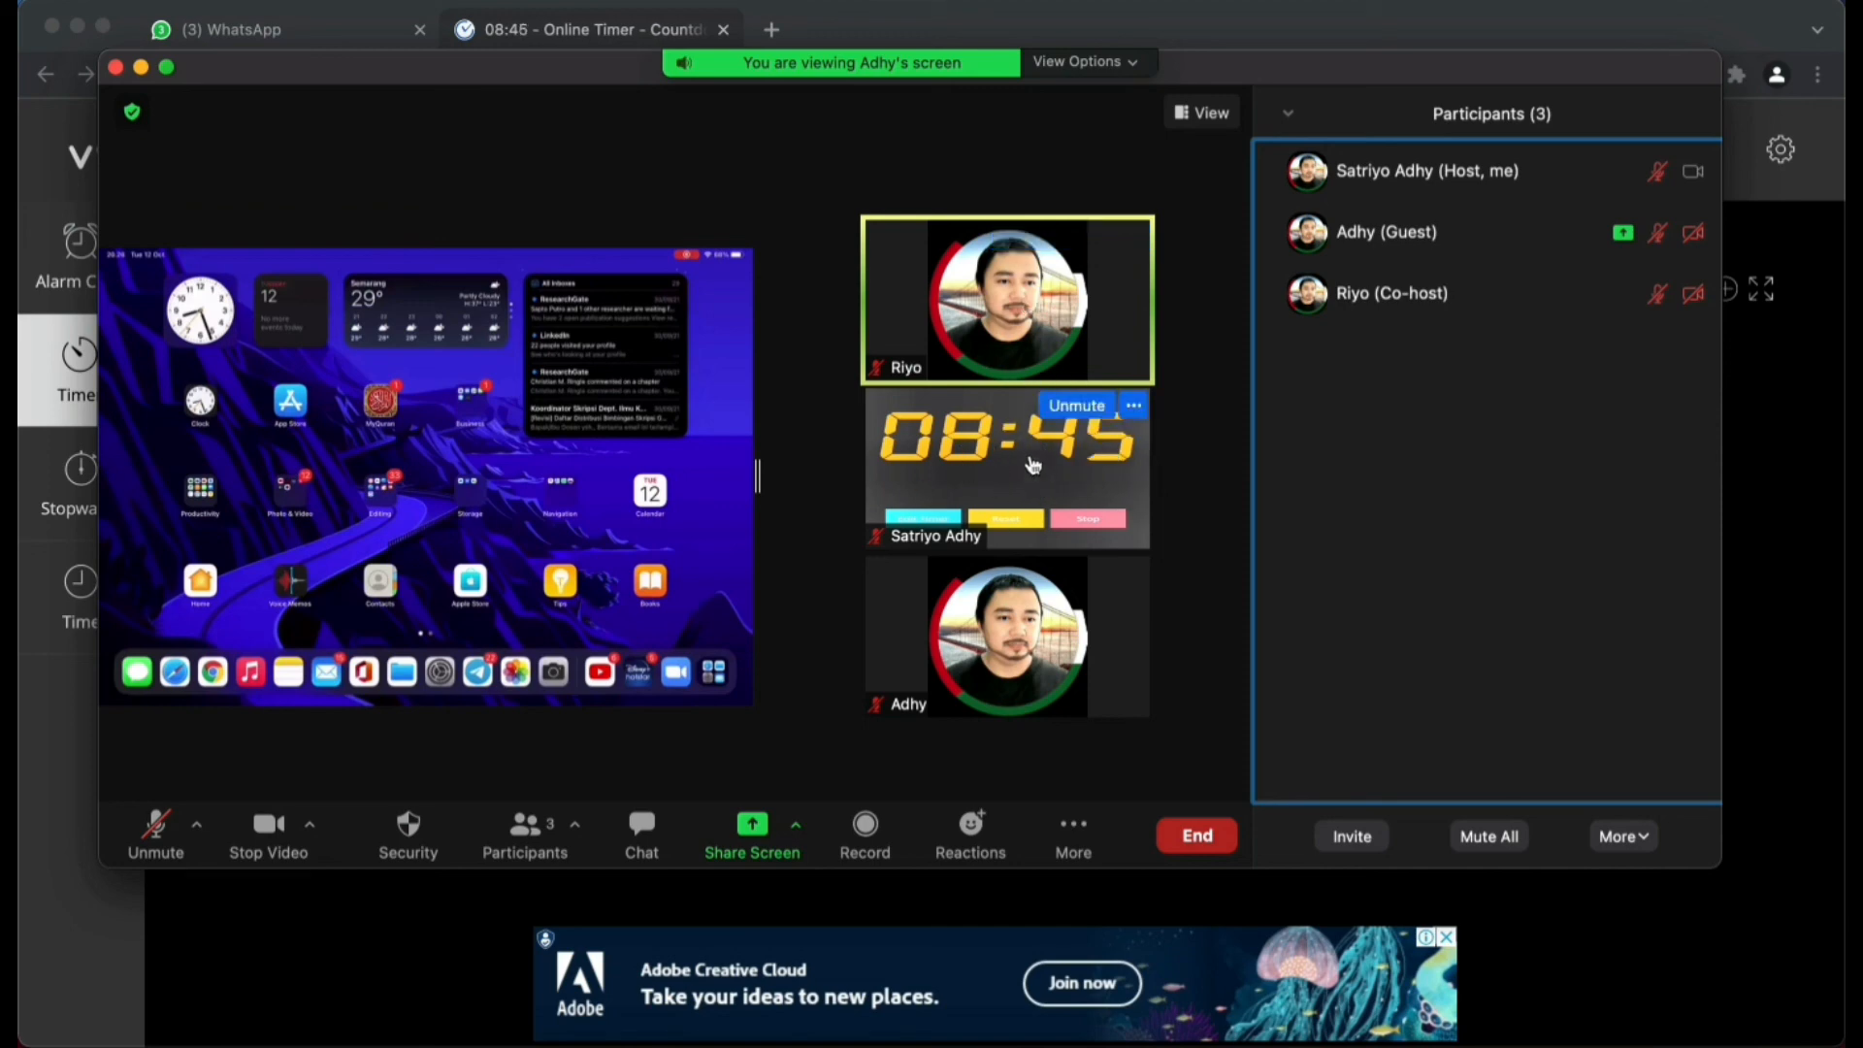